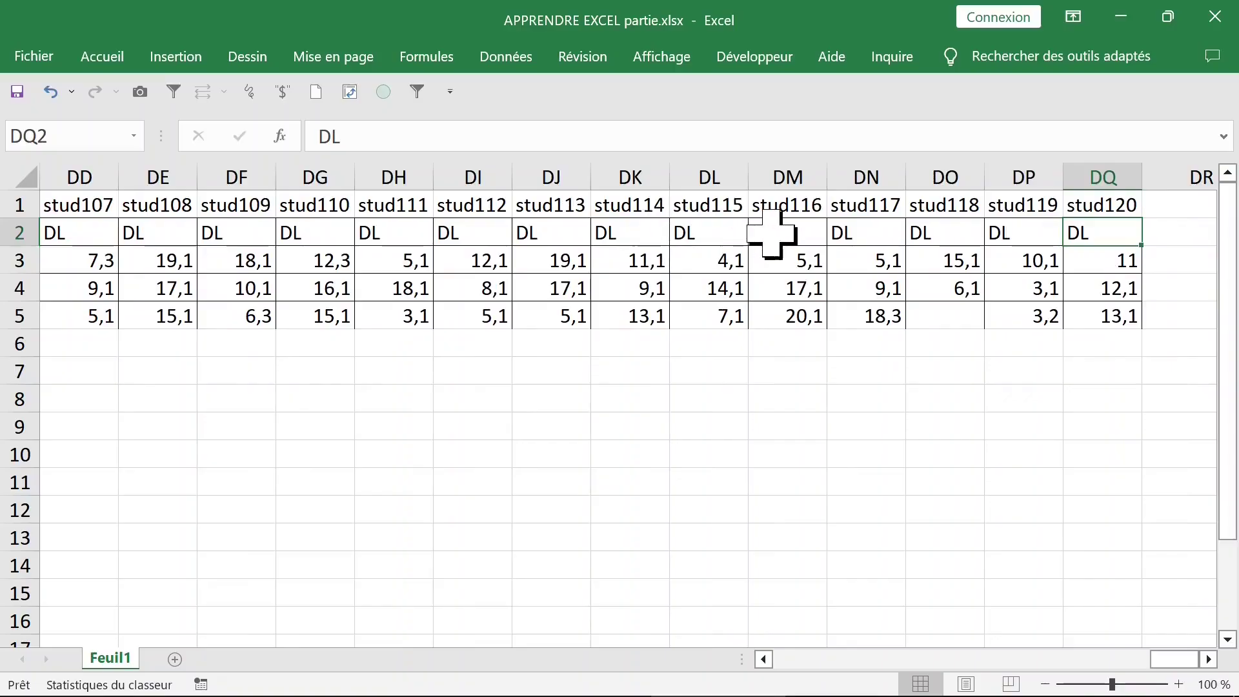
Step: Jump to the start of the Feuil1 grade table and look over the note D1–D3 rows
left_click(768, 234)
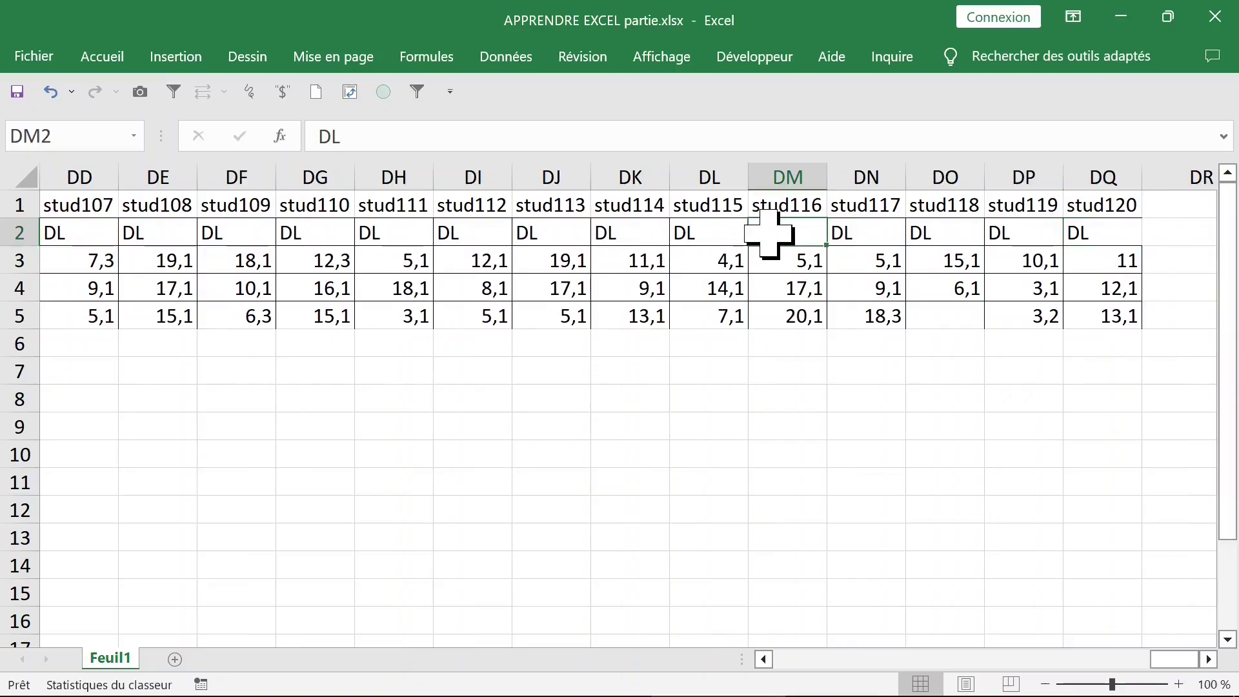
left_click(790, 204)
key("ctrl+Home")
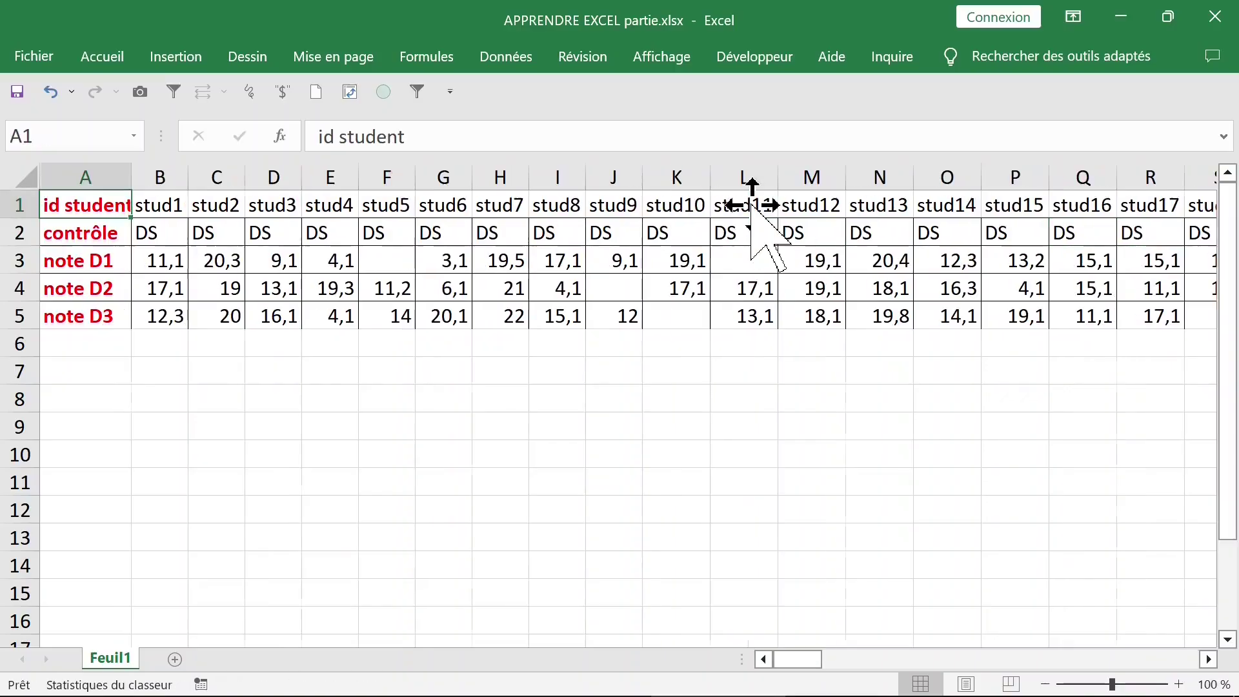
left_click(100, 288)
left_click(100, 258)
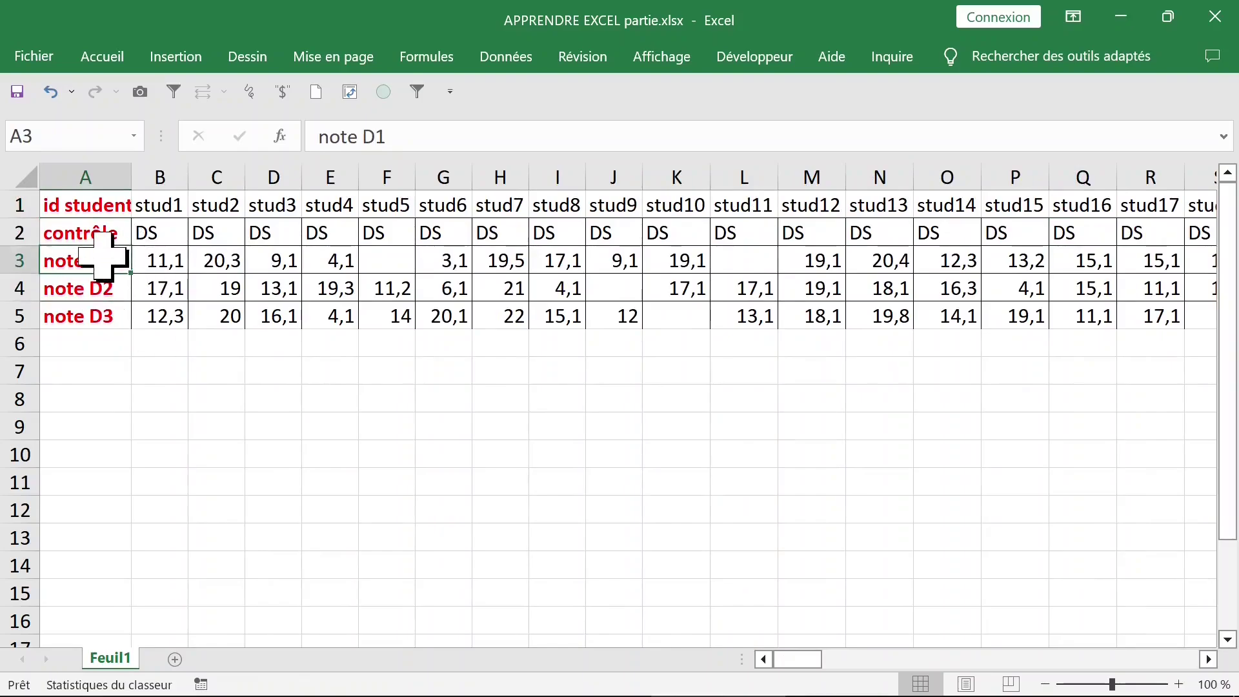
left_click(103, 288)
left_click(106, 316)
left_click(270, 315)
left_click(394, 315)
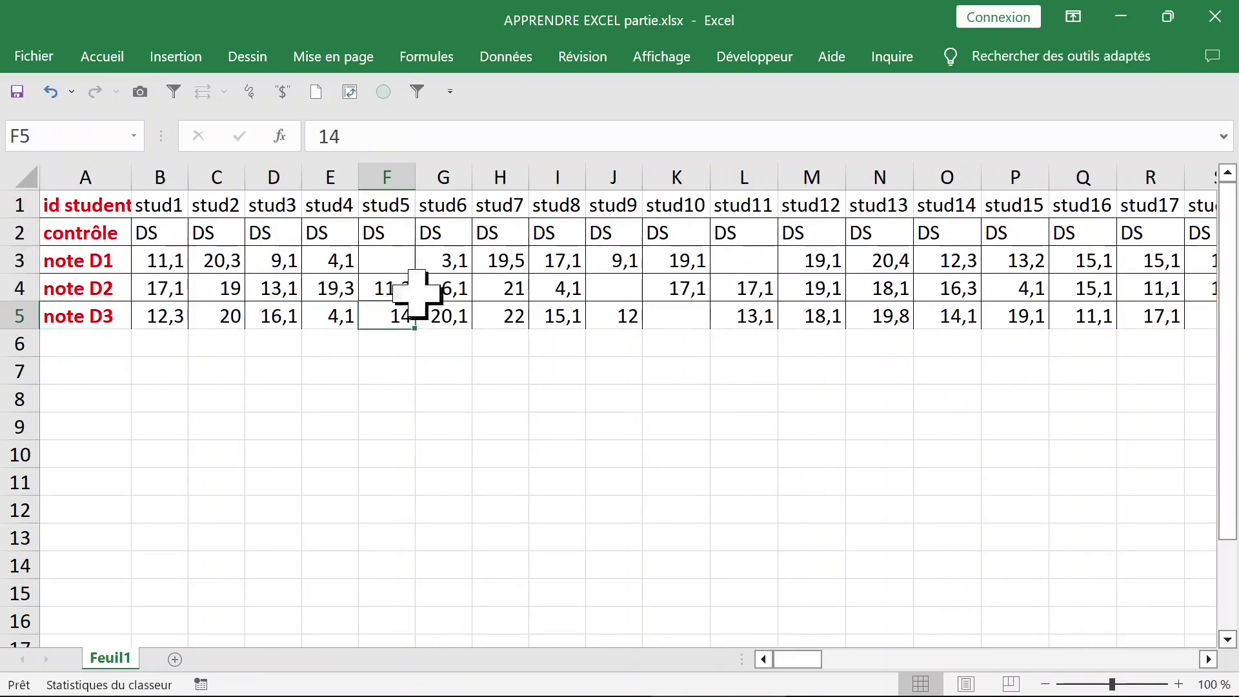
Step: Review the missing marks, then select the whole grade table A1:R5
left_click(389, 262)
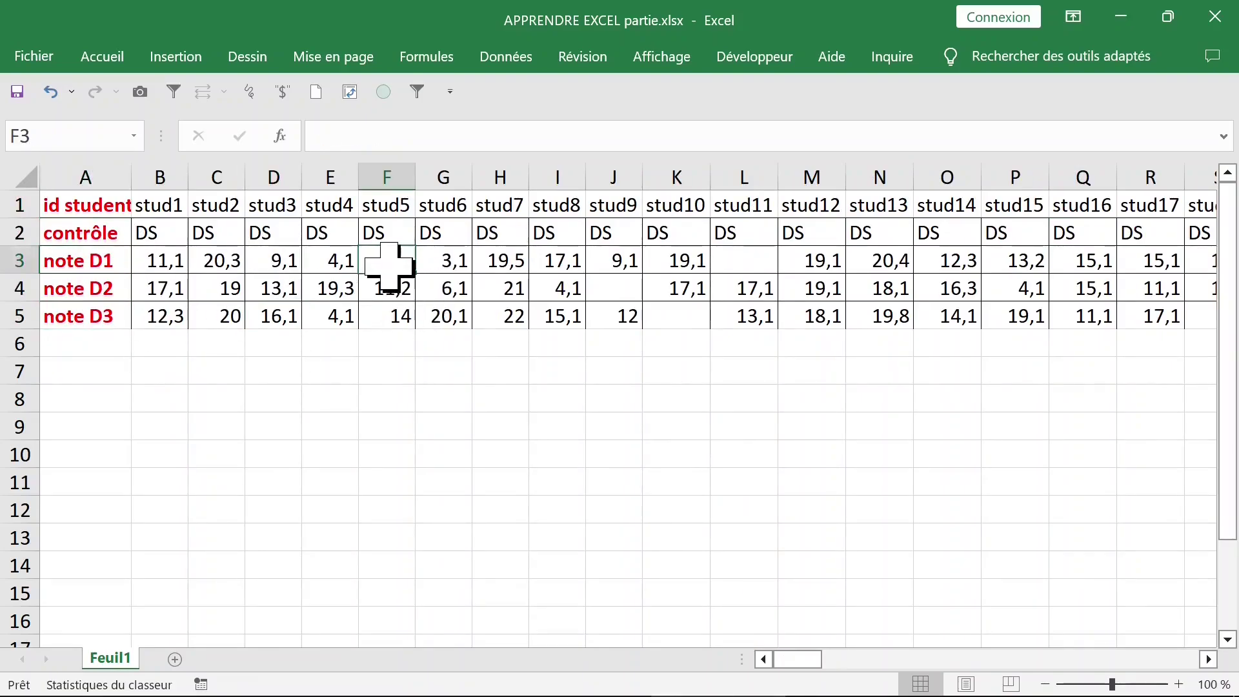
left_click(623, 284)
left_click(752, 290)
left_click(865, 288)
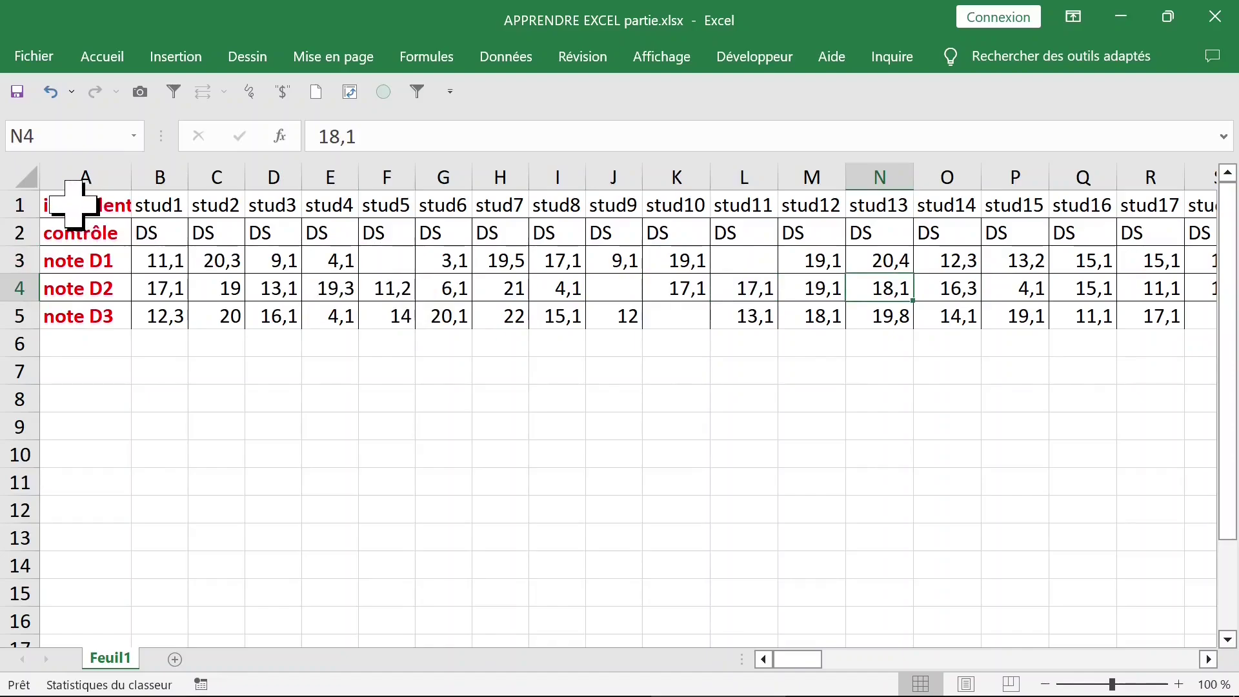
left_click(77, 204)
left_click(76, 240)
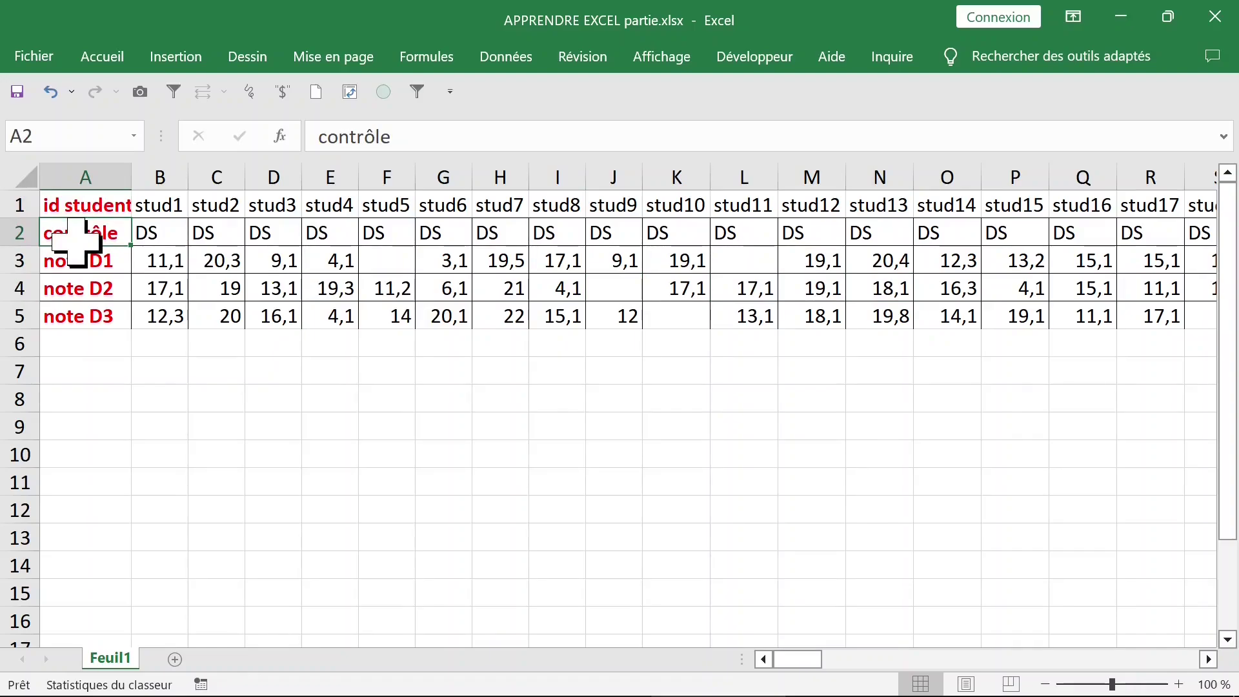
key("ctrl+a")
key("ctrl+q")
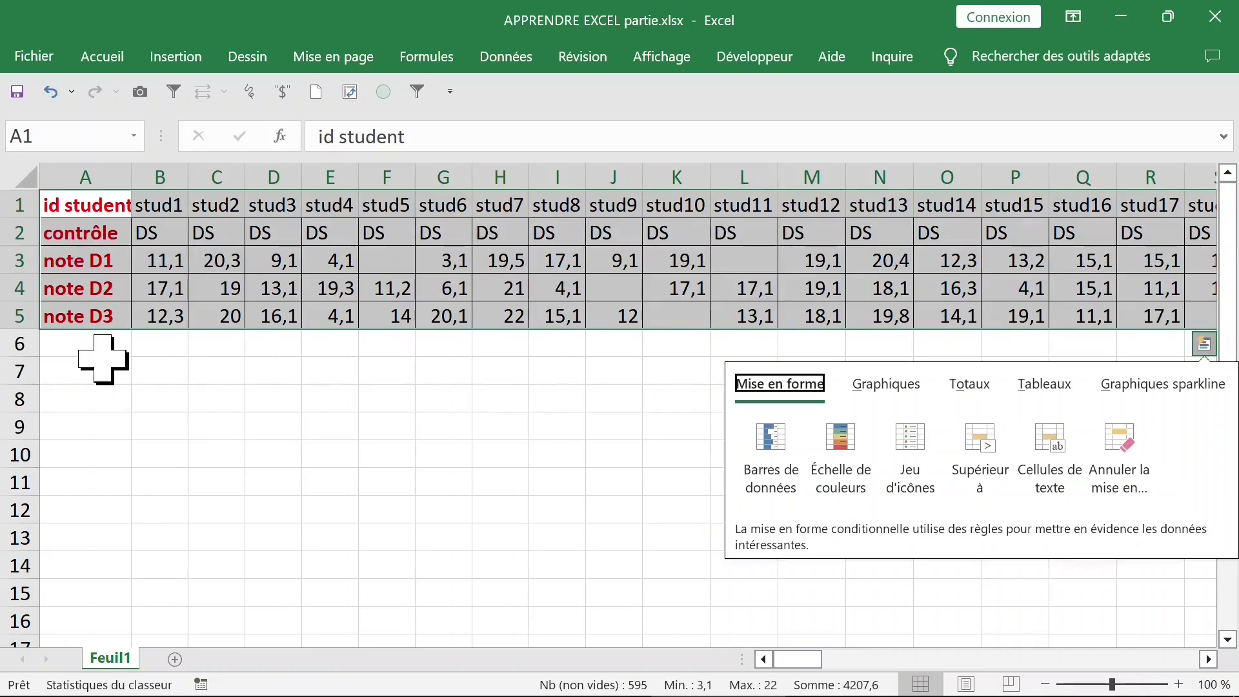
Step: Add a new blank sheet, Feuil2
left_click(175, 659)
left_click(176, 659)
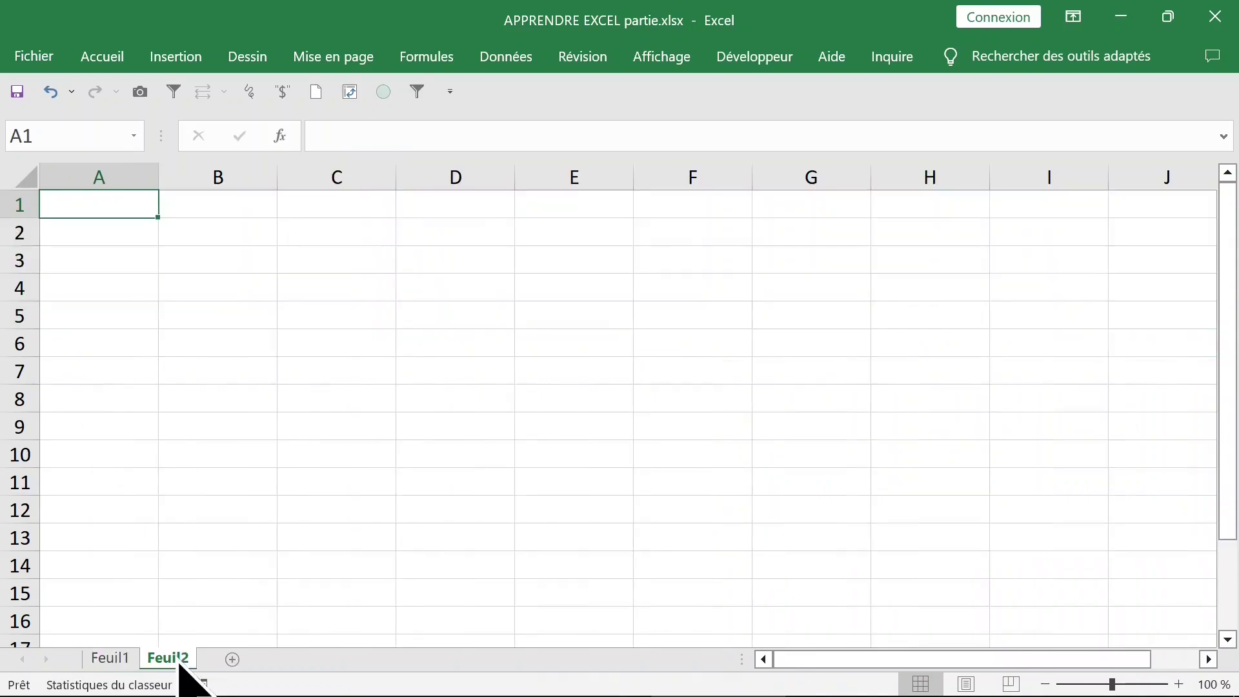
right_click(99, 216)
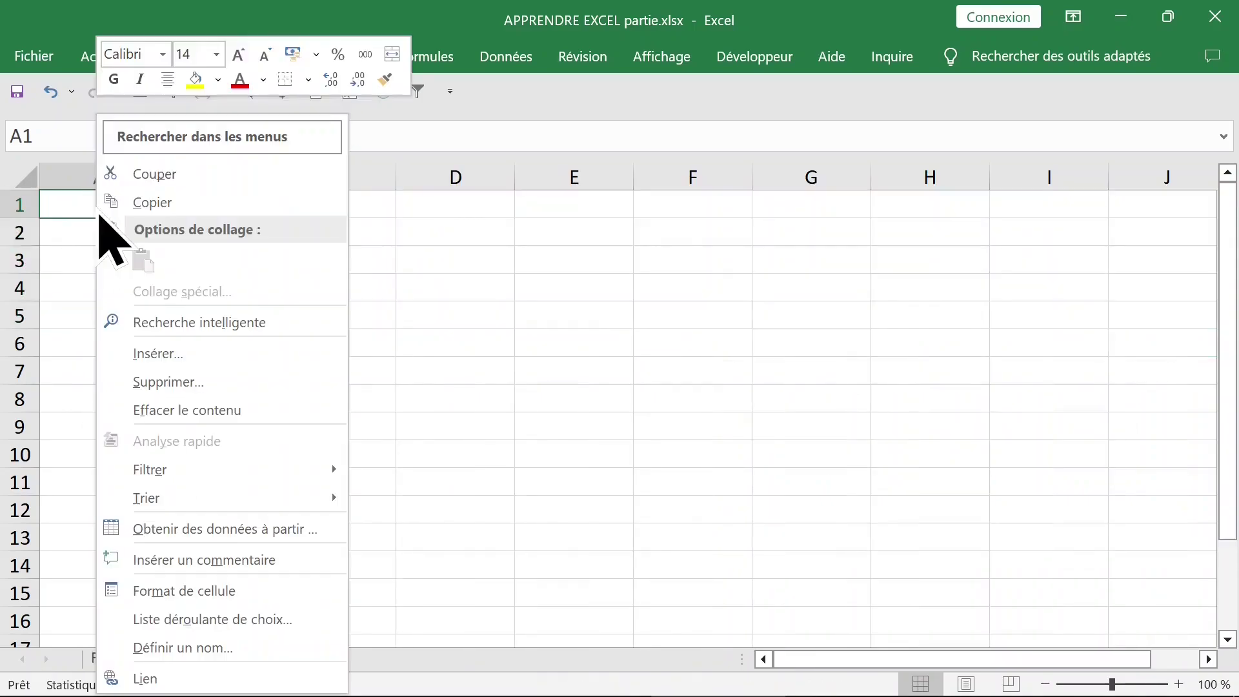
left_click(384, 319)
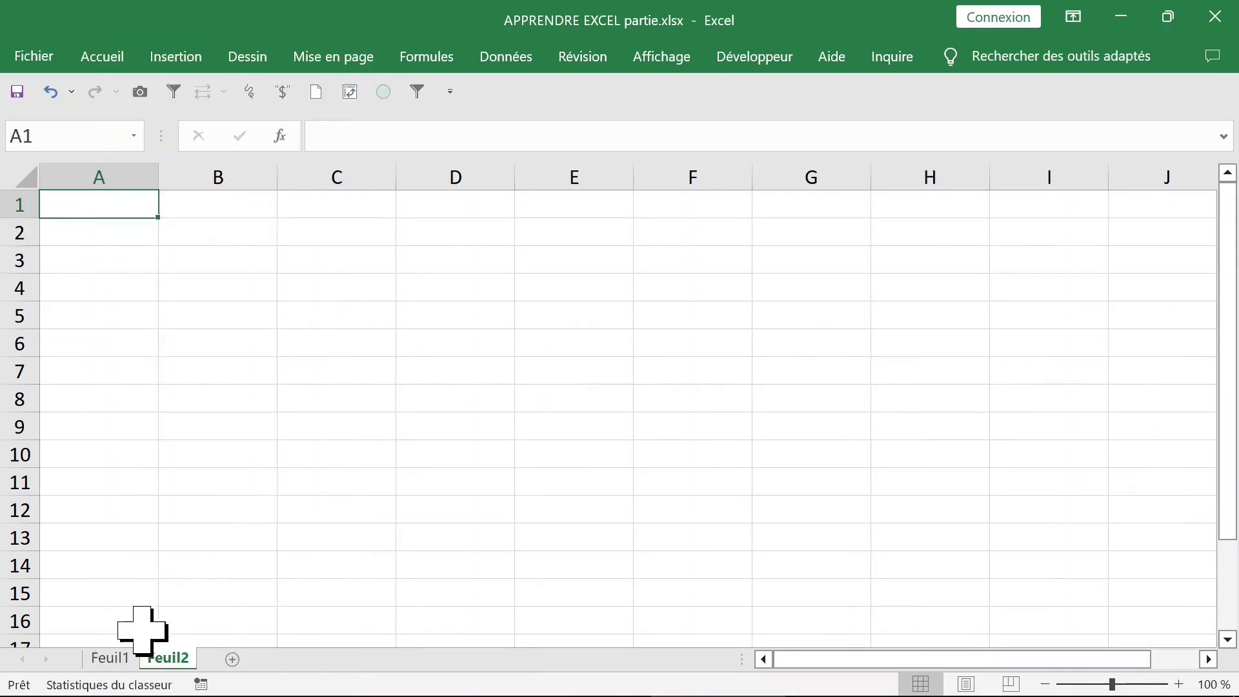
right_click(116, 216)
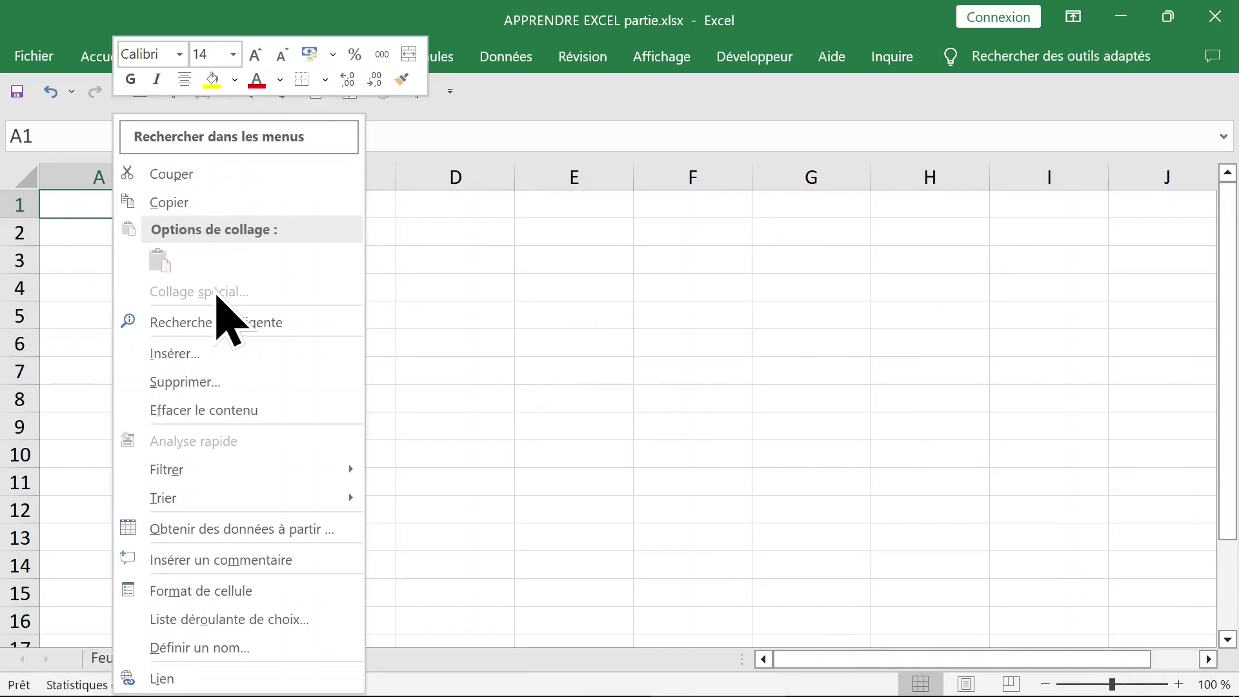
left_click(533, 294)
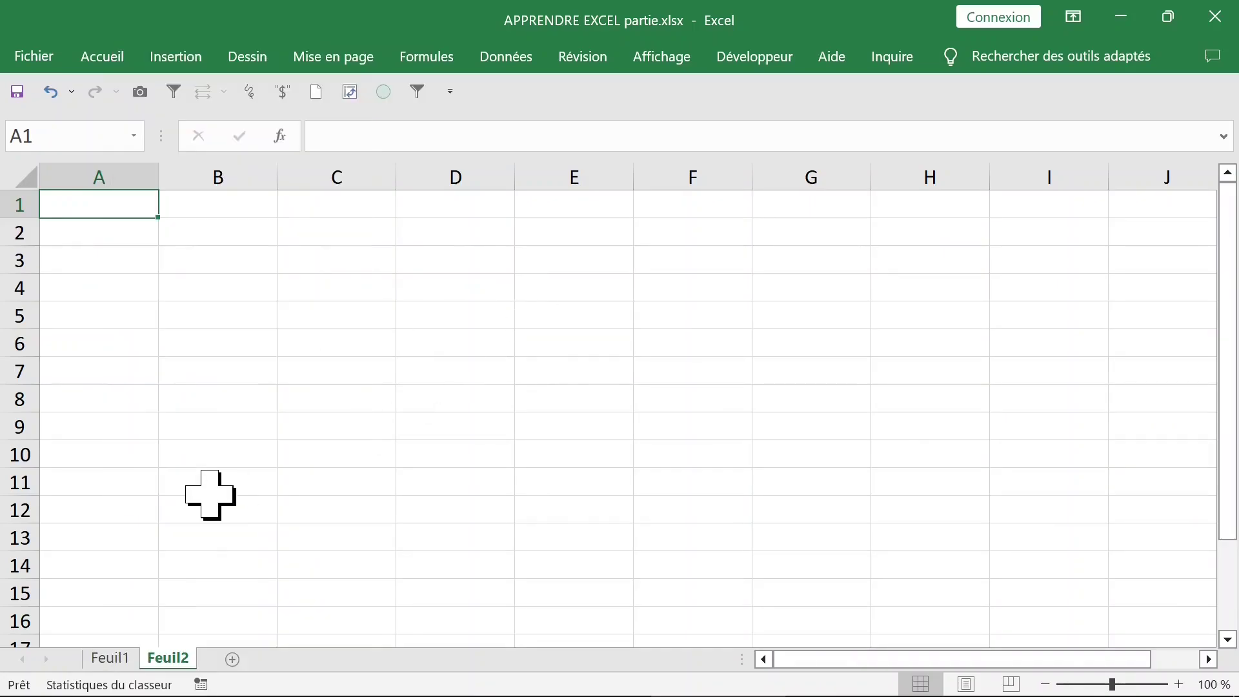
Step: Copy Feuil1's grade table and paste it transposed into A1 of Feuil2
left_click(112, 660)
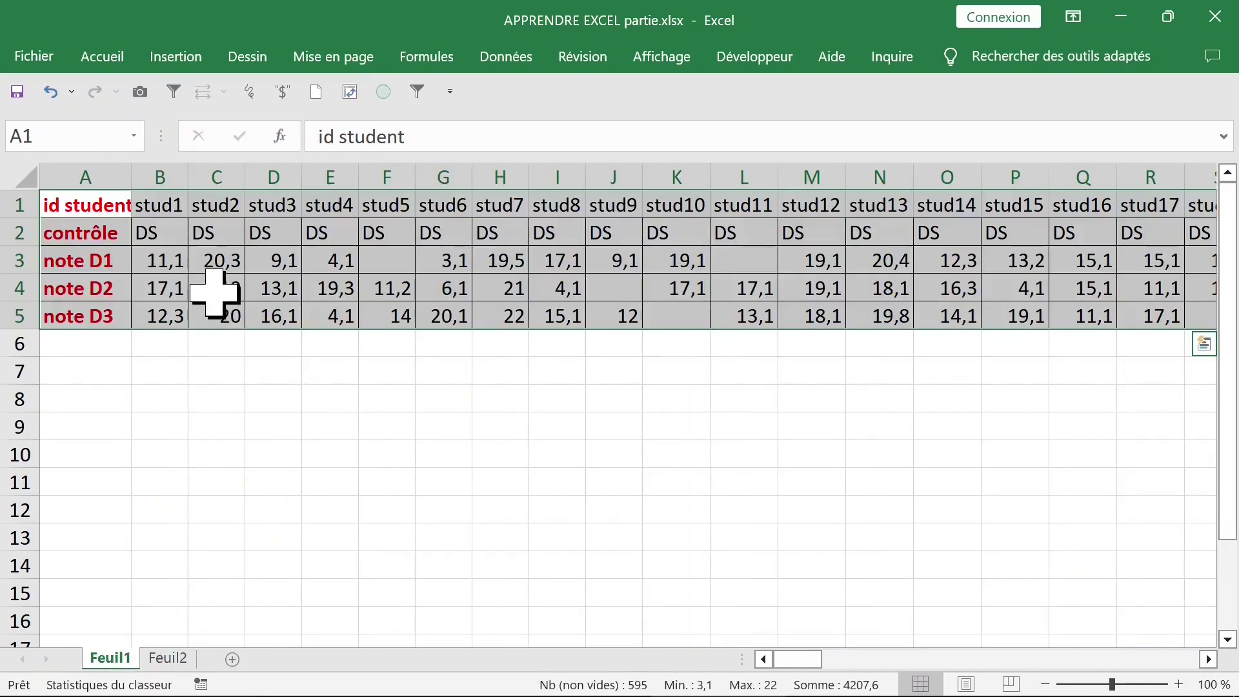
key("ctrl+c")
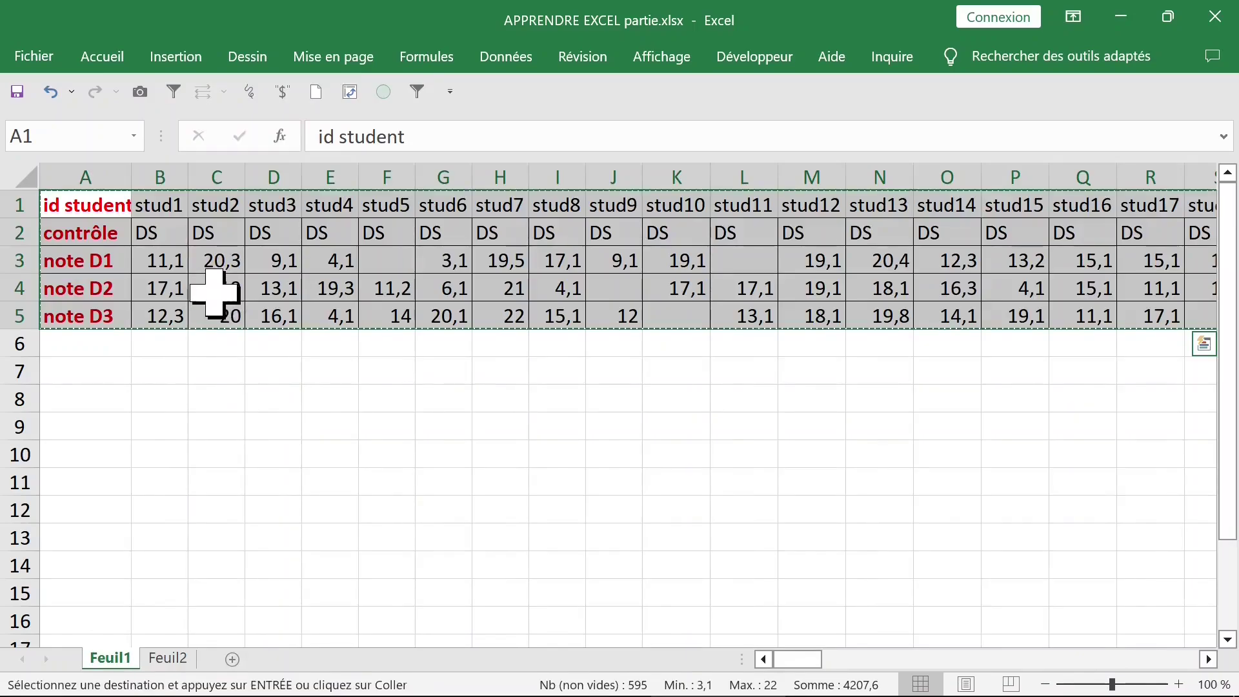
left_click(168, 658)
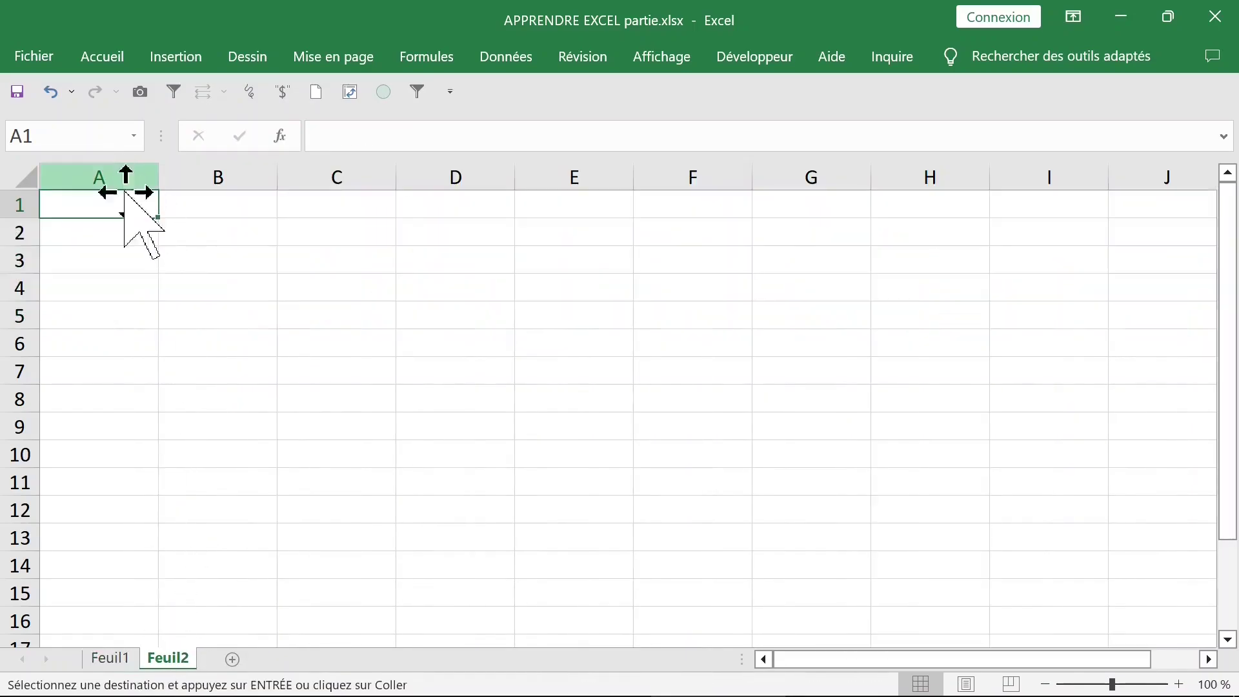
right_click(108, 203)
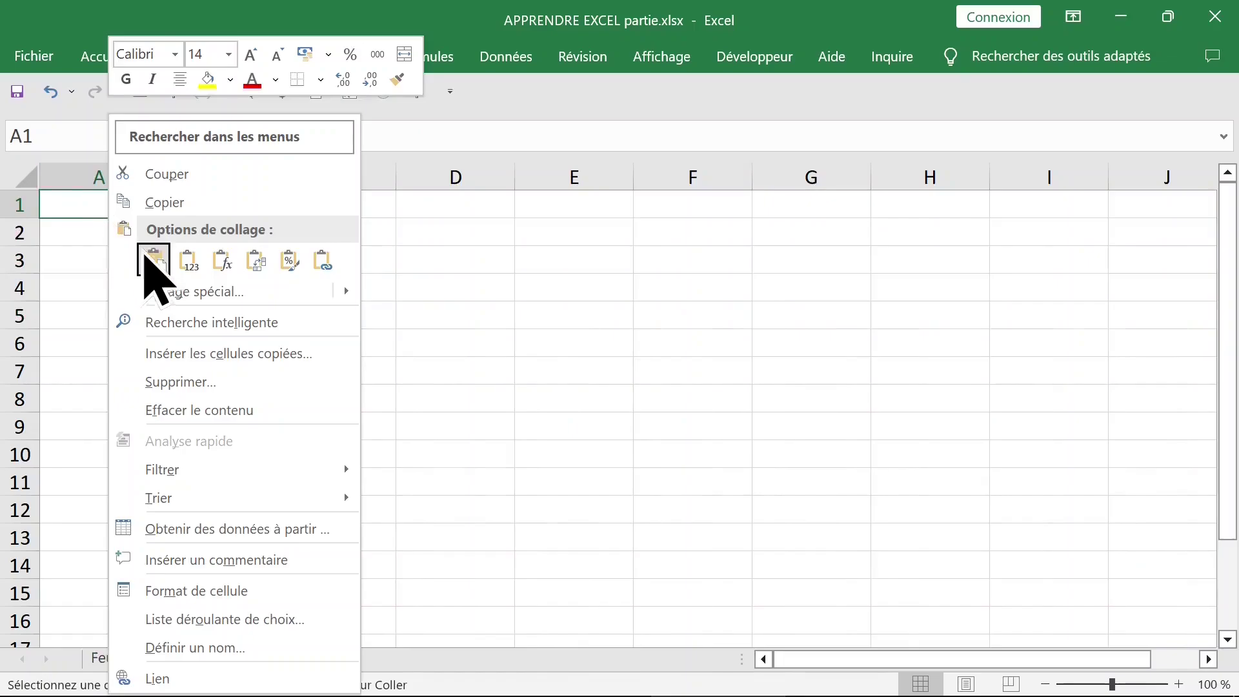
left_click(182, 291)
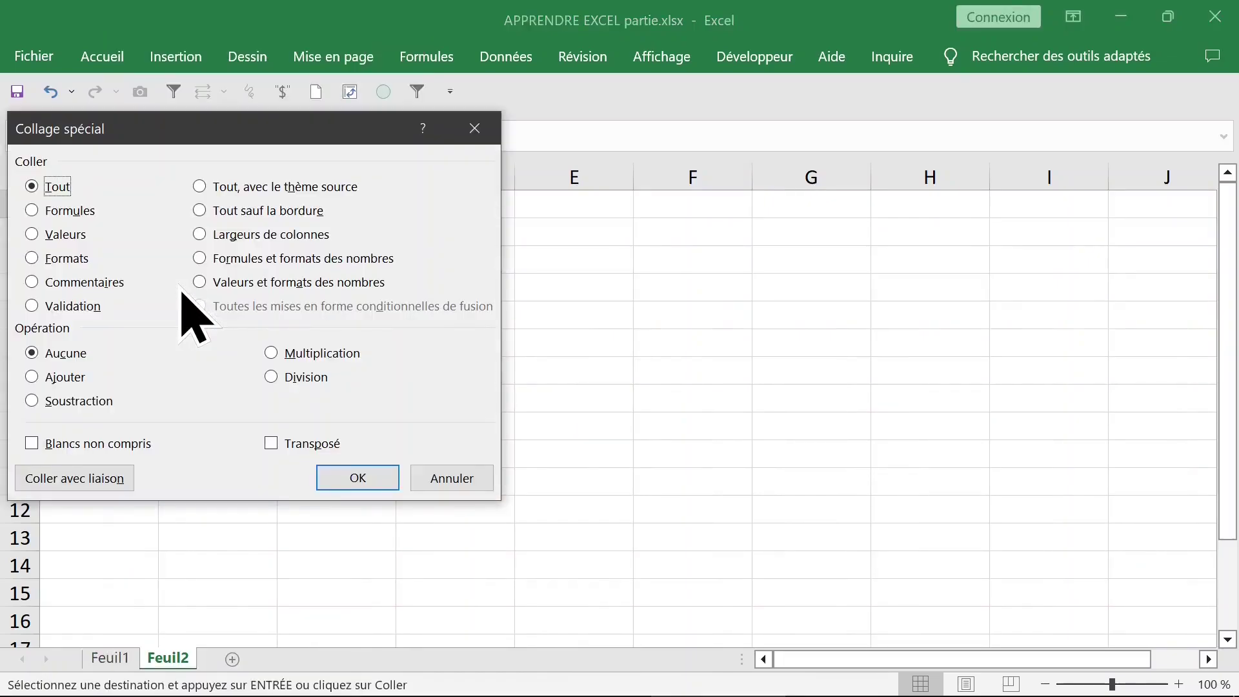
left_click(305, 445)
Step: Confirm the transposed paste and autofit all Feuil2 columns to their contents
left_click(356, 483)
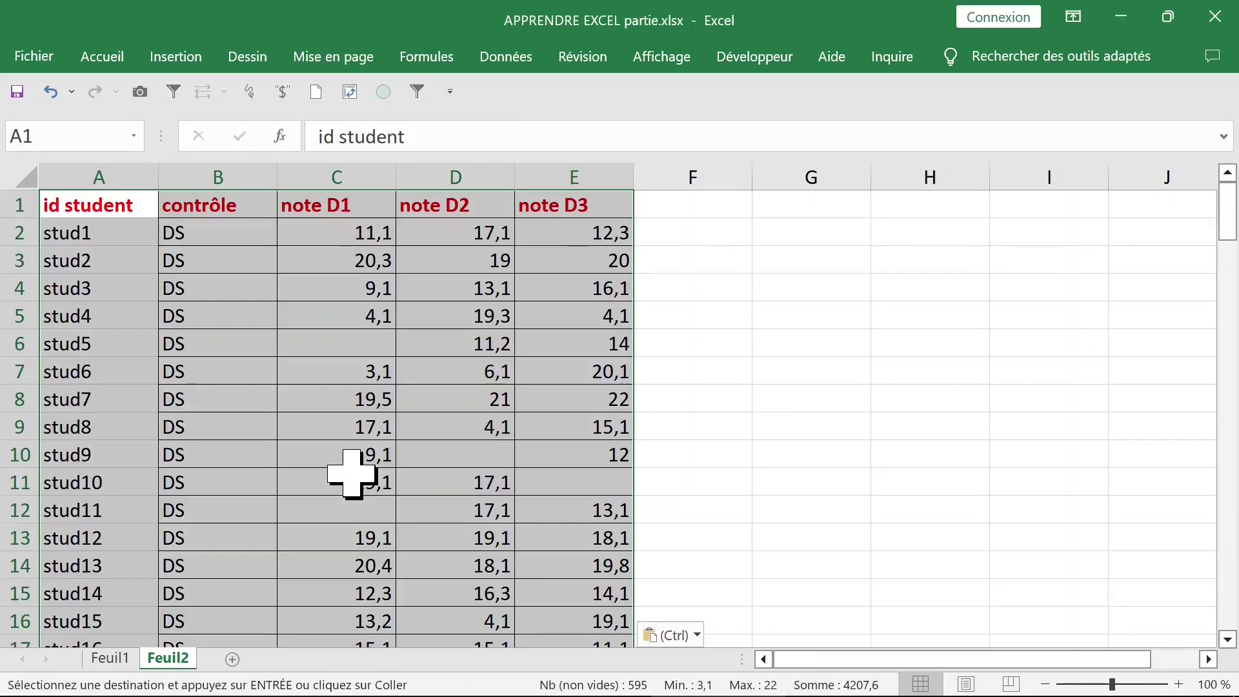
left_click(255, 406)
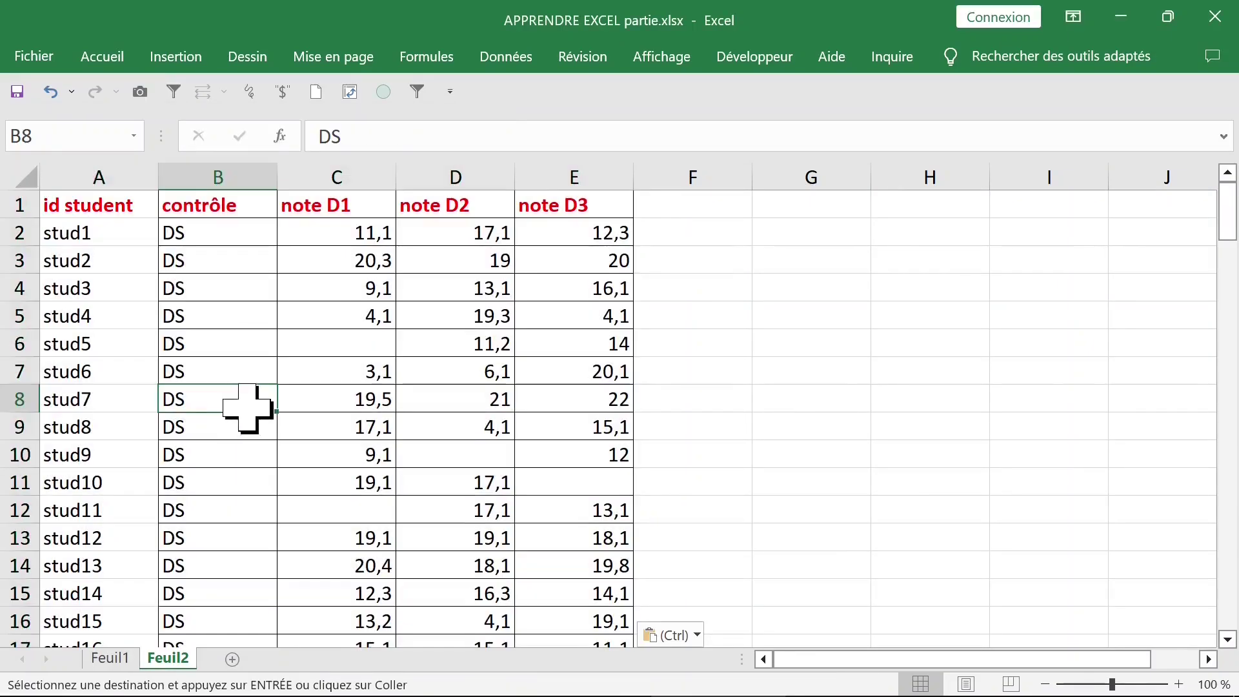
left_click(19, 178)
double_click(276, 177)
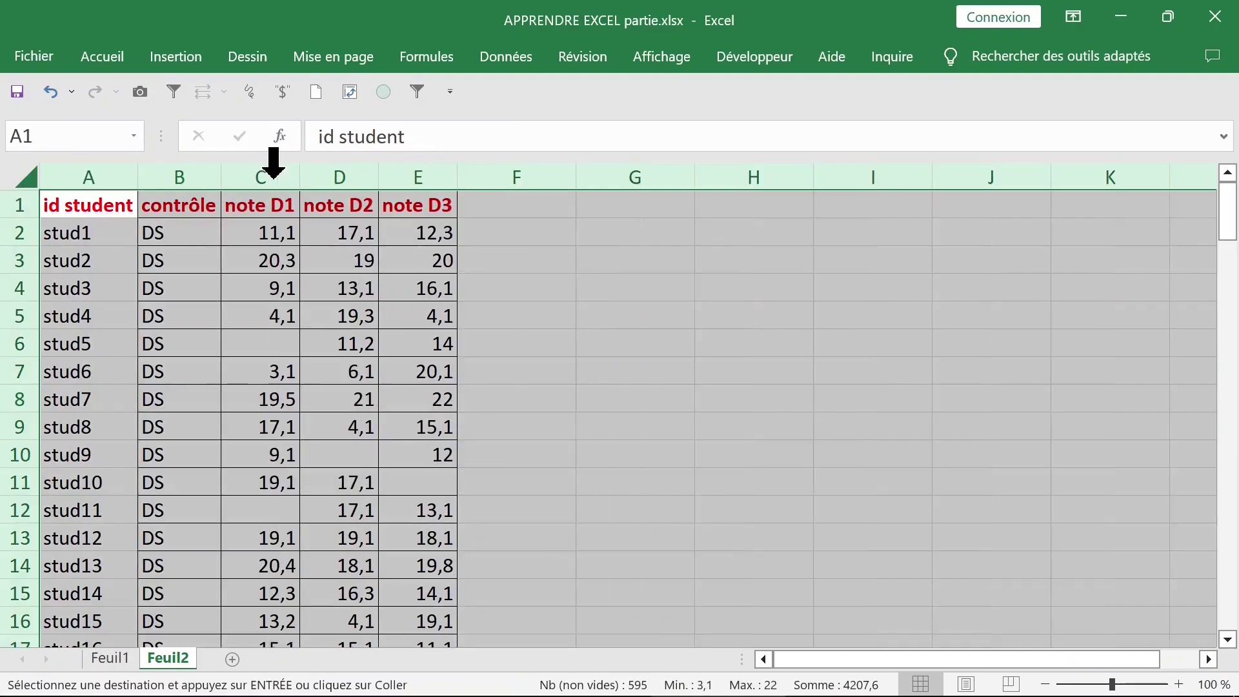
left_click(287, 316)
Step: Rename the C1 header to 'note D1 /20'
left_click(395, 342)
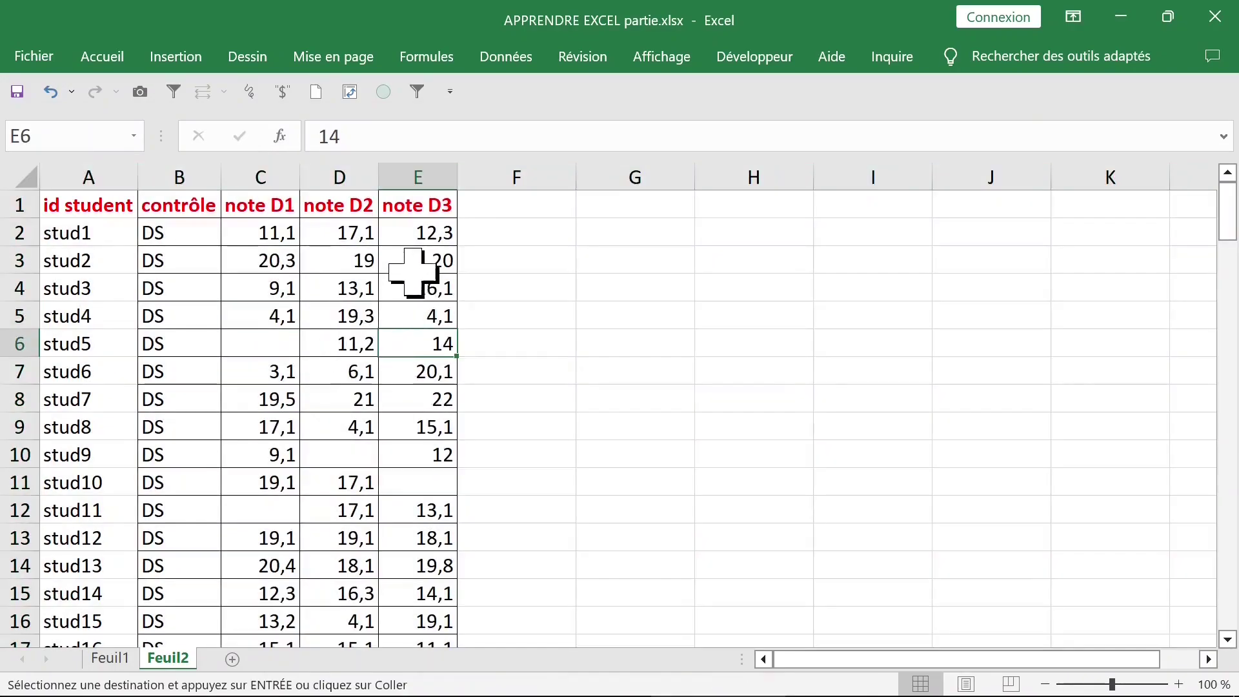
left_click(406, 261)
left_click(408, 313)
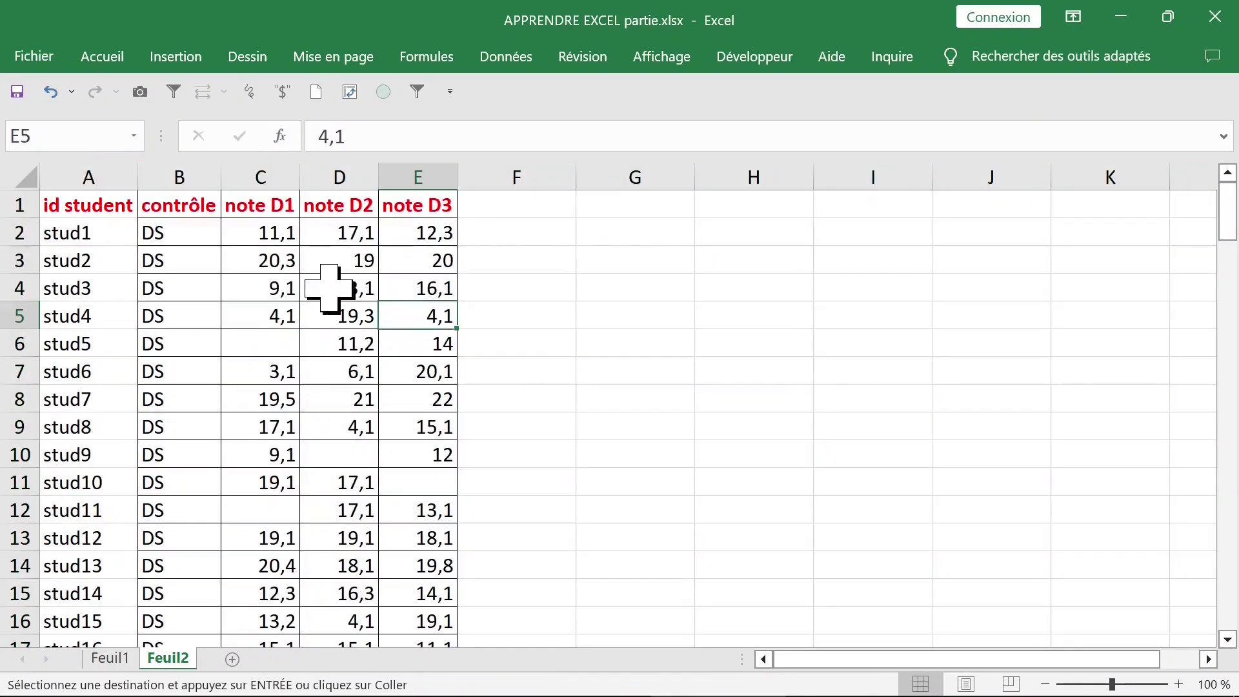
left_click(282, 261)
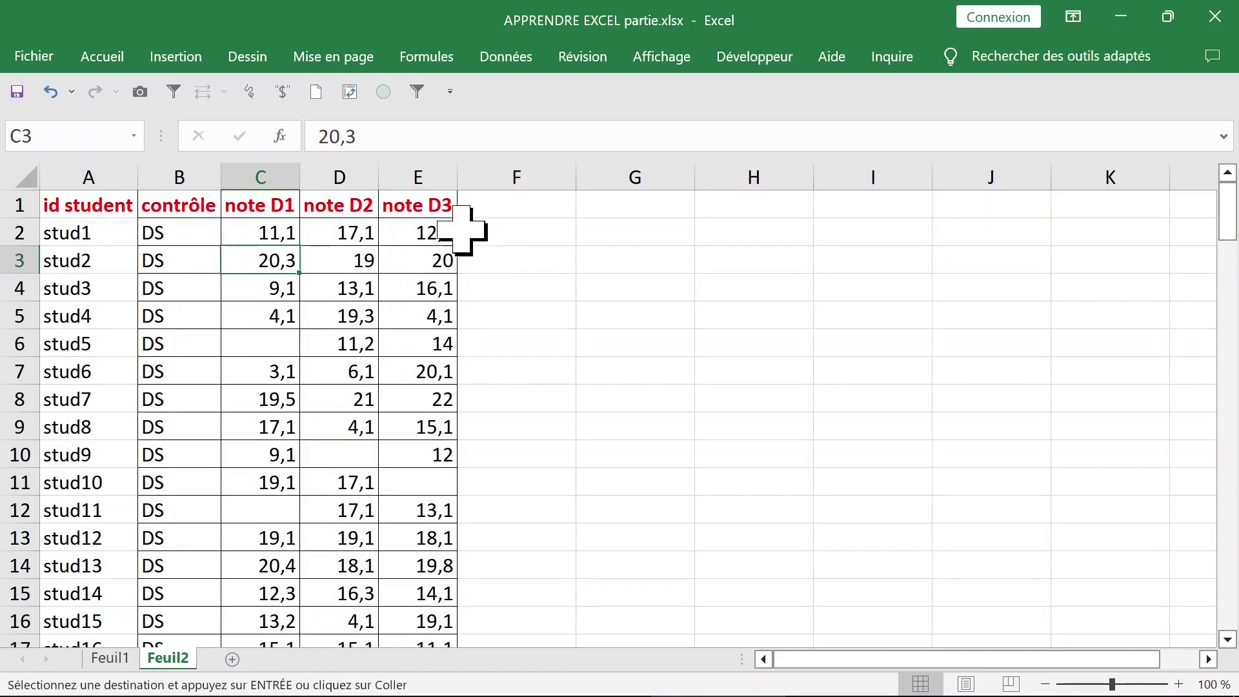
left_click(282, 204)
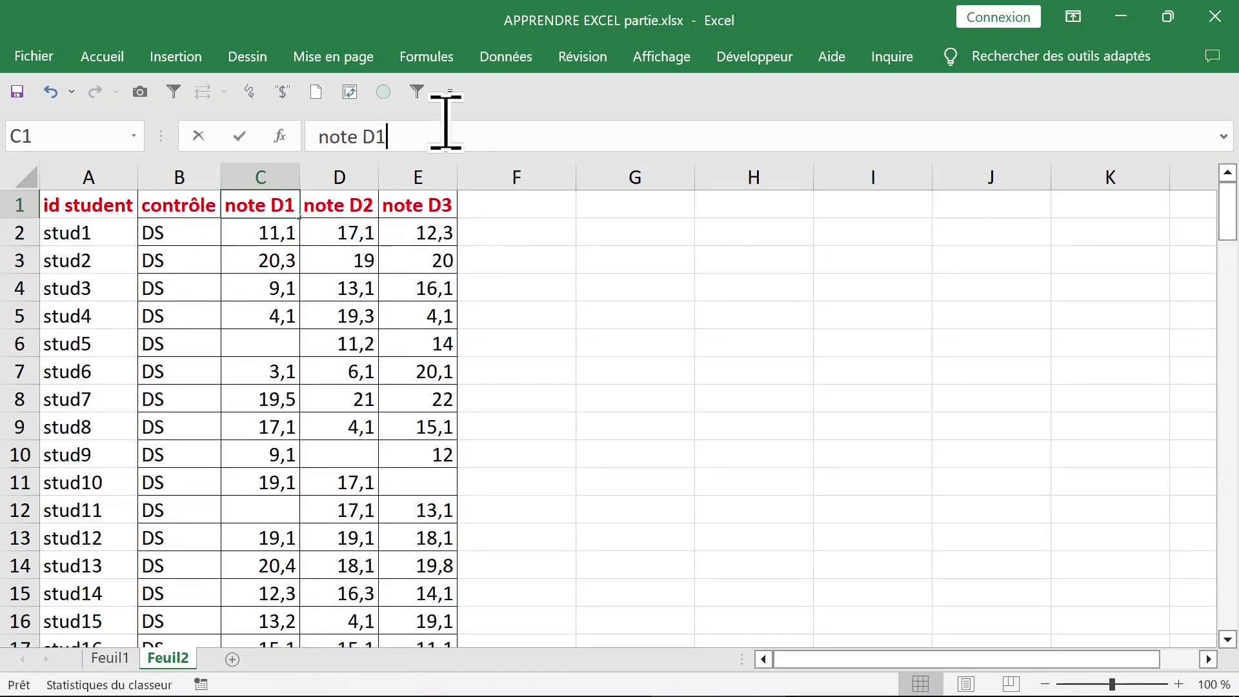
left_click(527, 129)
type("/20")
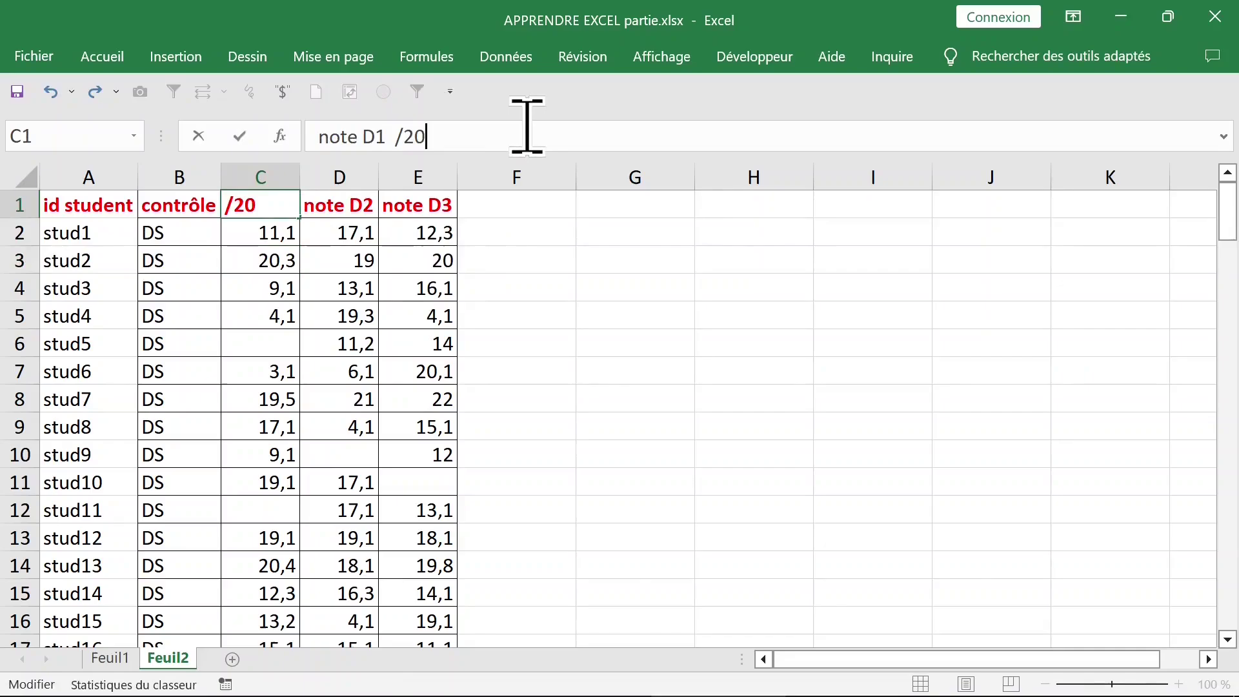
type("20")
key("Return")
left_click(332, 371)
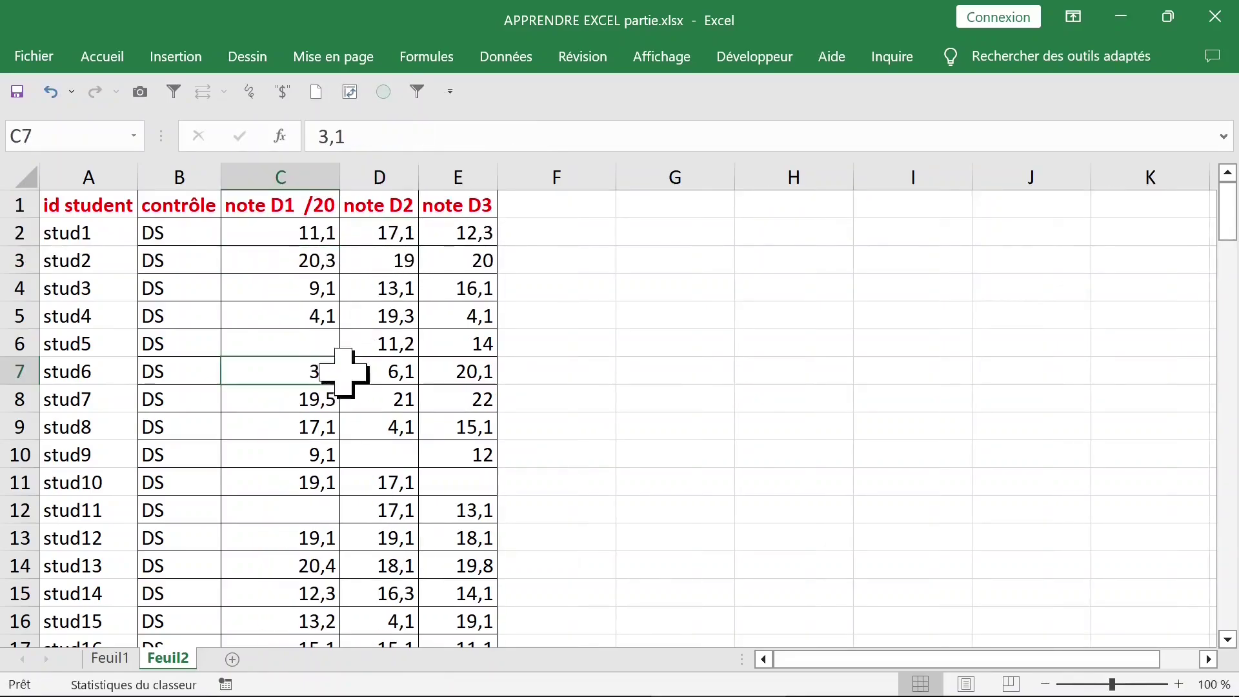
left_click(322, 261)
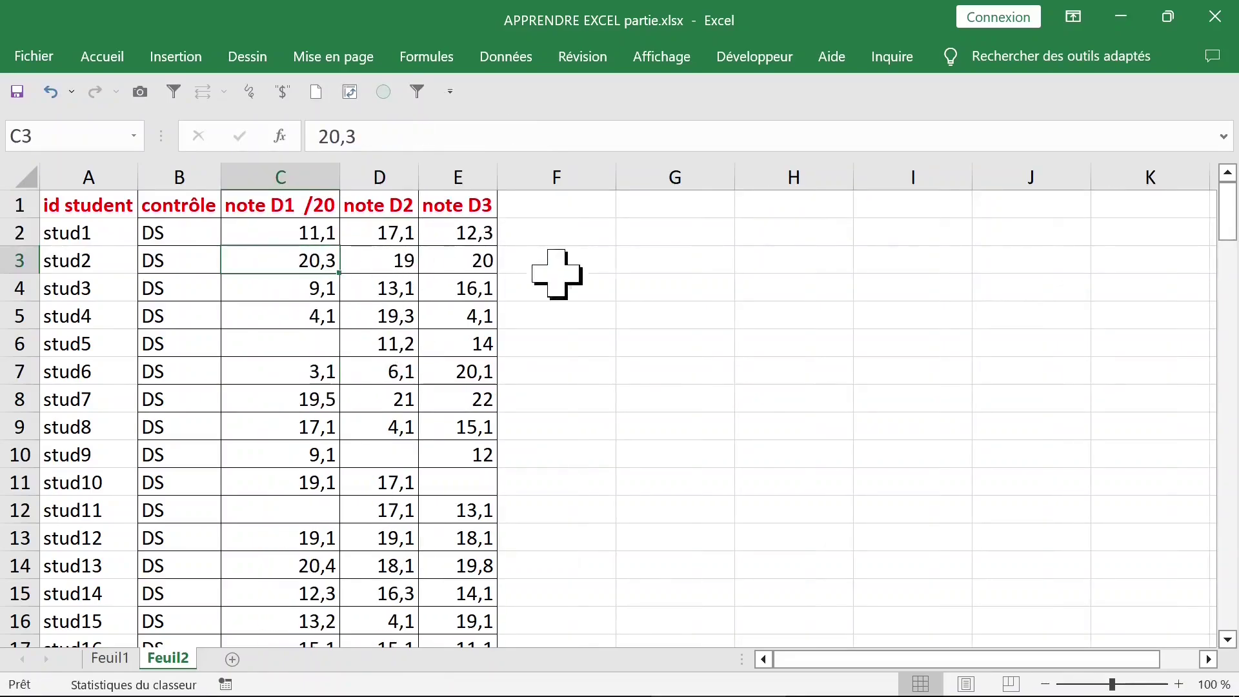
Step: Enter =SI(C2>20;20;C2) in F2 to cap stud1's D1 mark at 20
left_click(571, 236)
type("=")
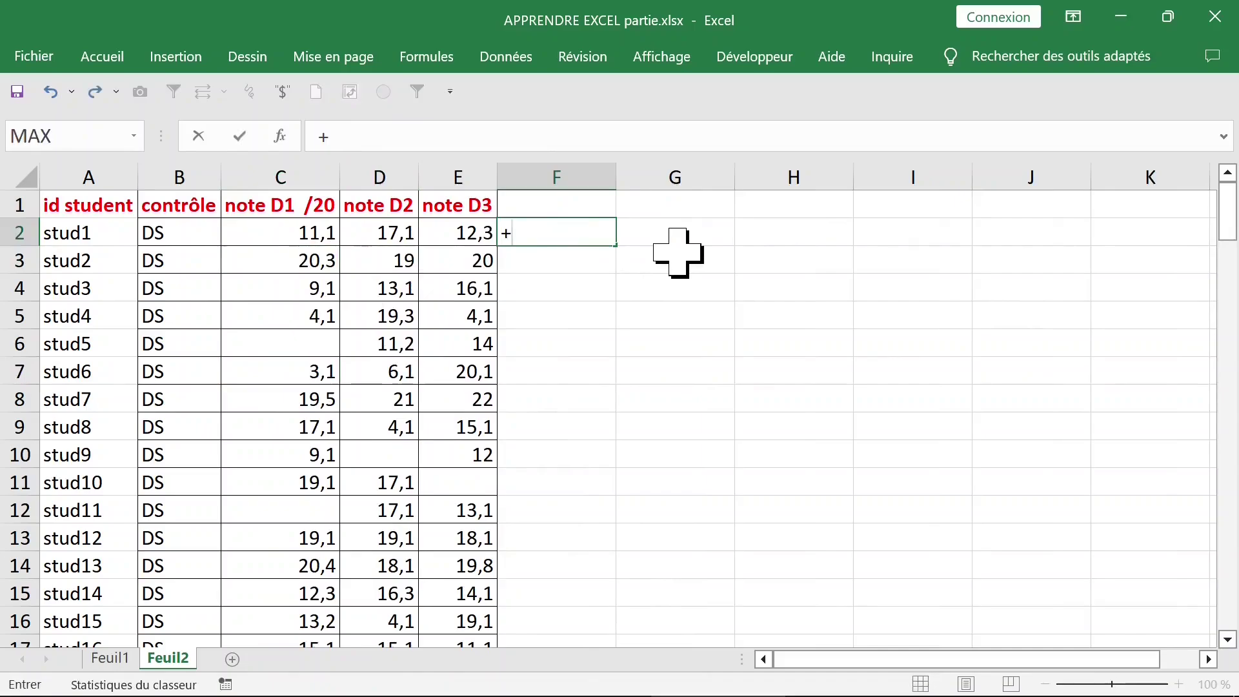
type("SI(")
left_click(299, 234)
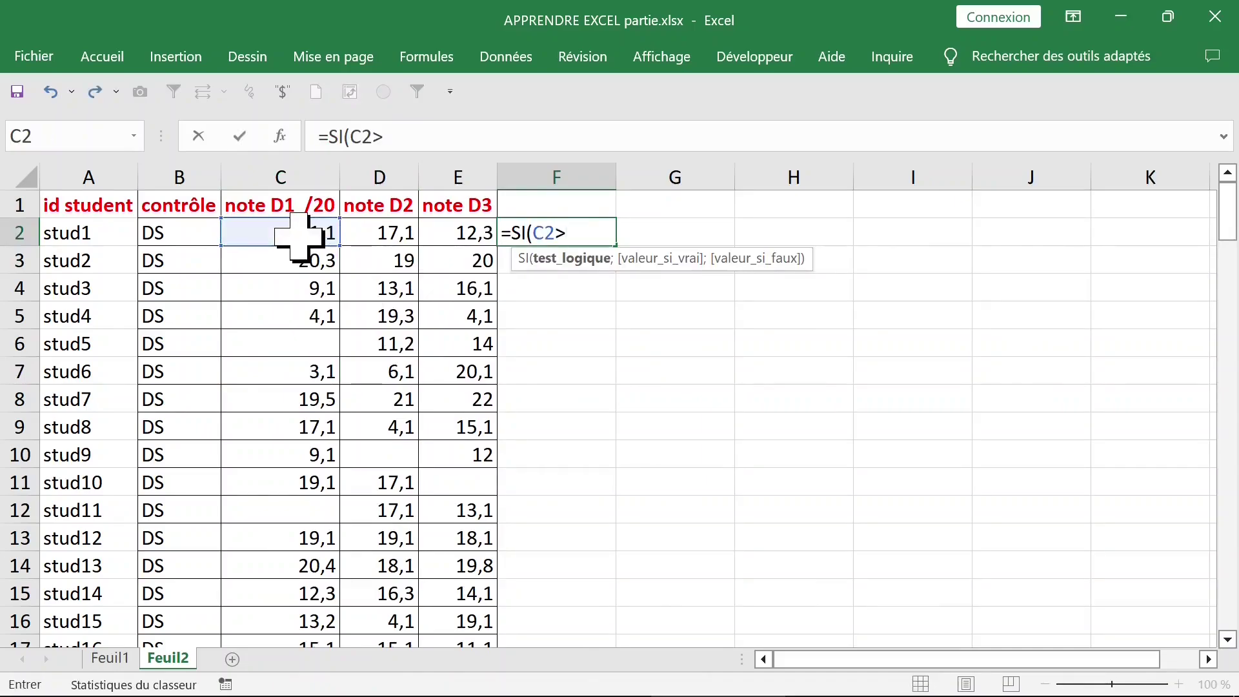
type("20;")
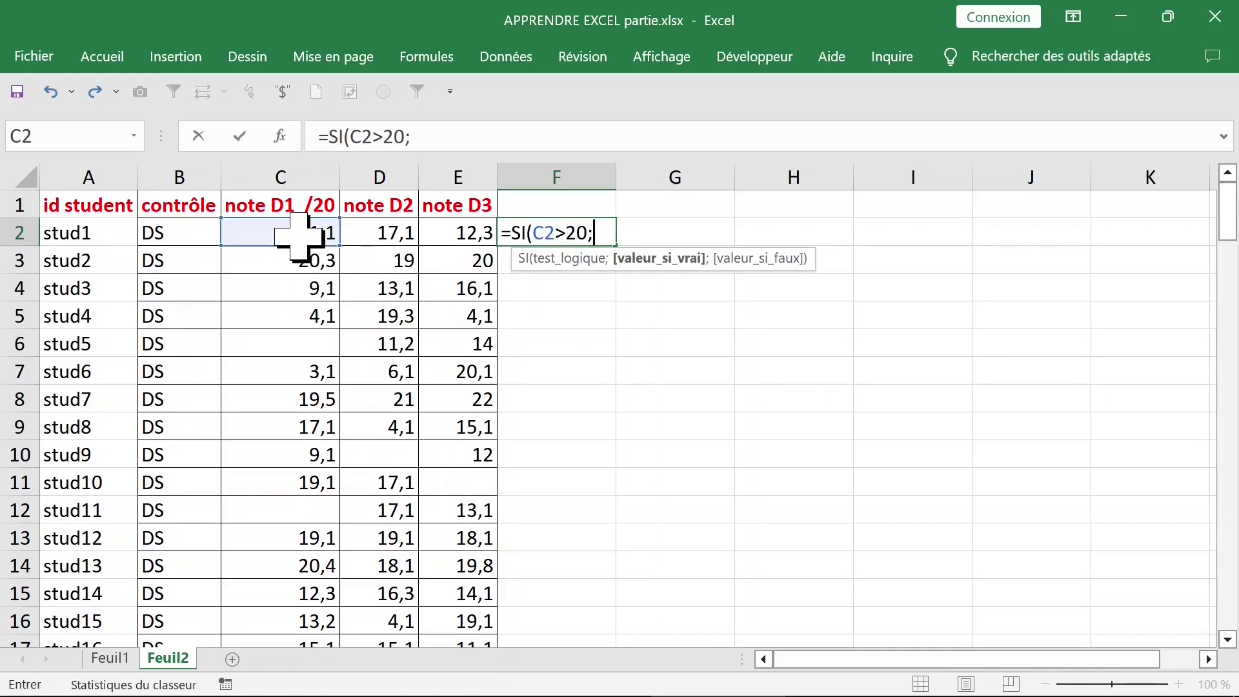
type("20;")
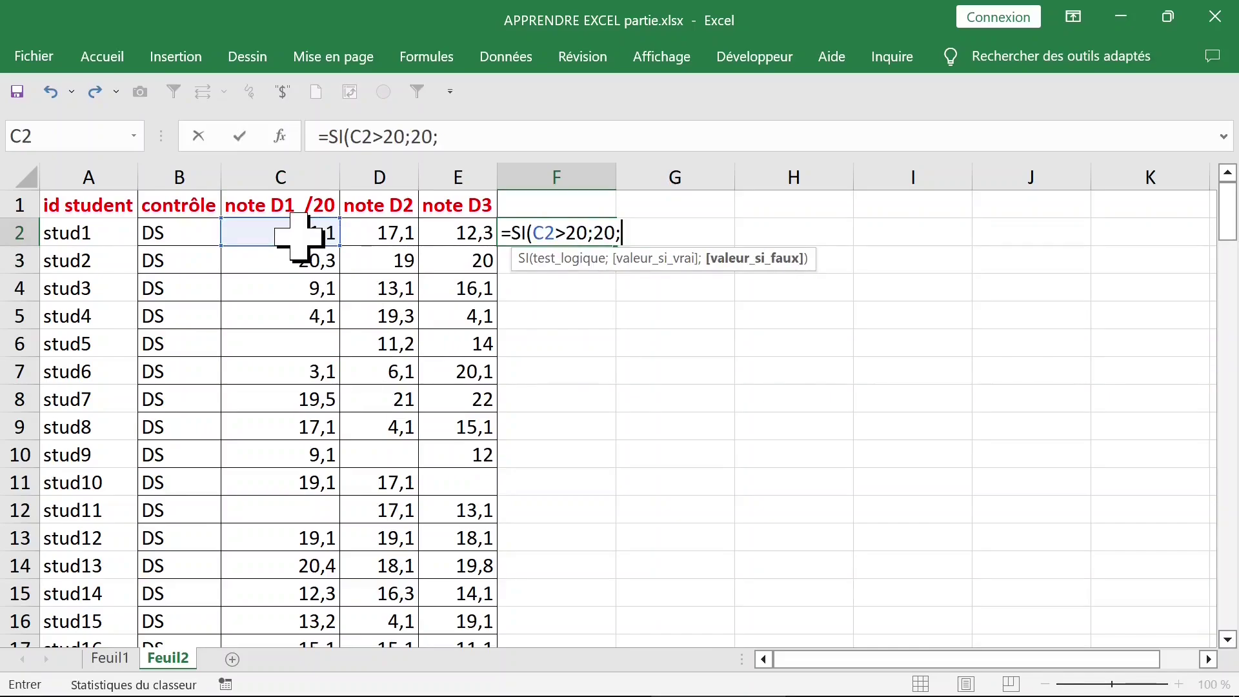
left_click(298, 233)
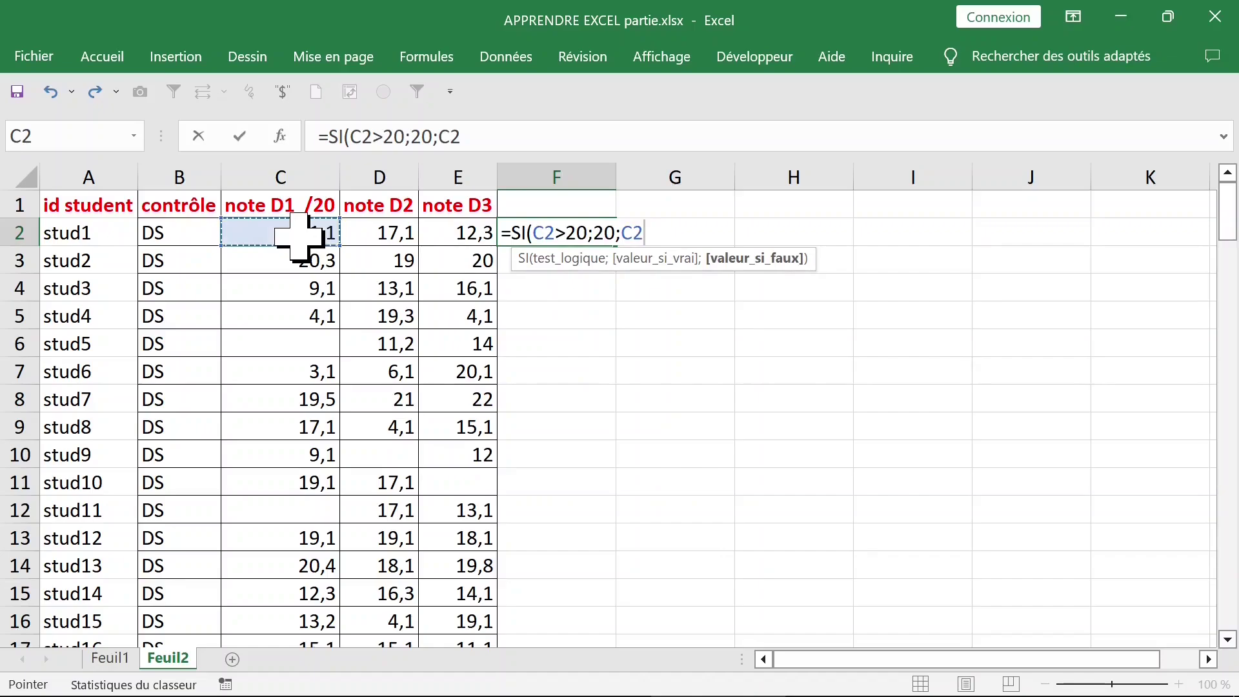
key("Return")
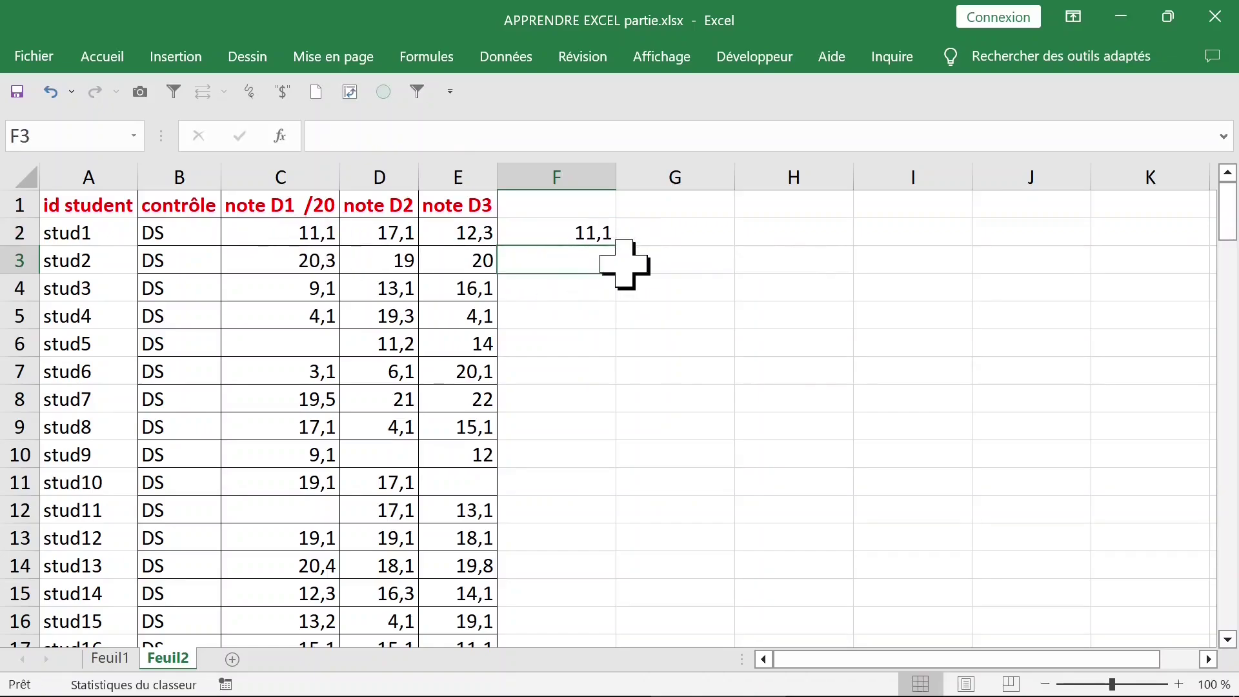
Step: Copy the capping formula to F3 and fill it down column F
left_click(593, 235)
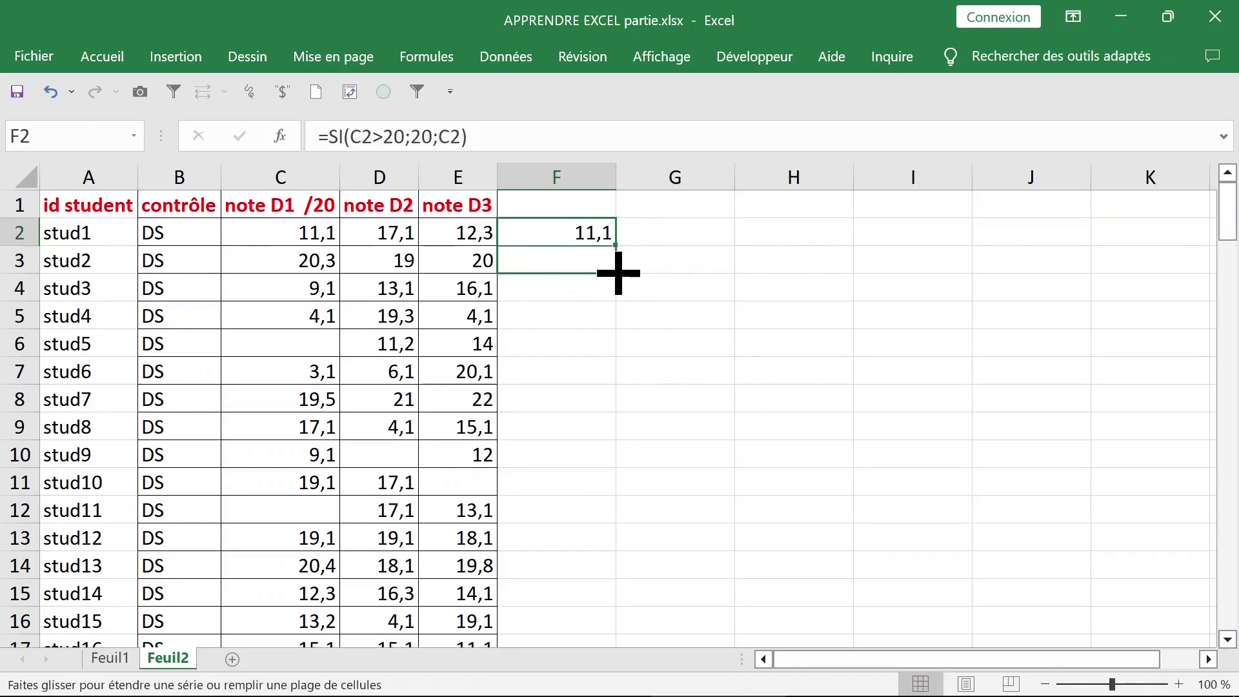
left_click_drag(618, 251, 581, 268)
left_click(310, 261)
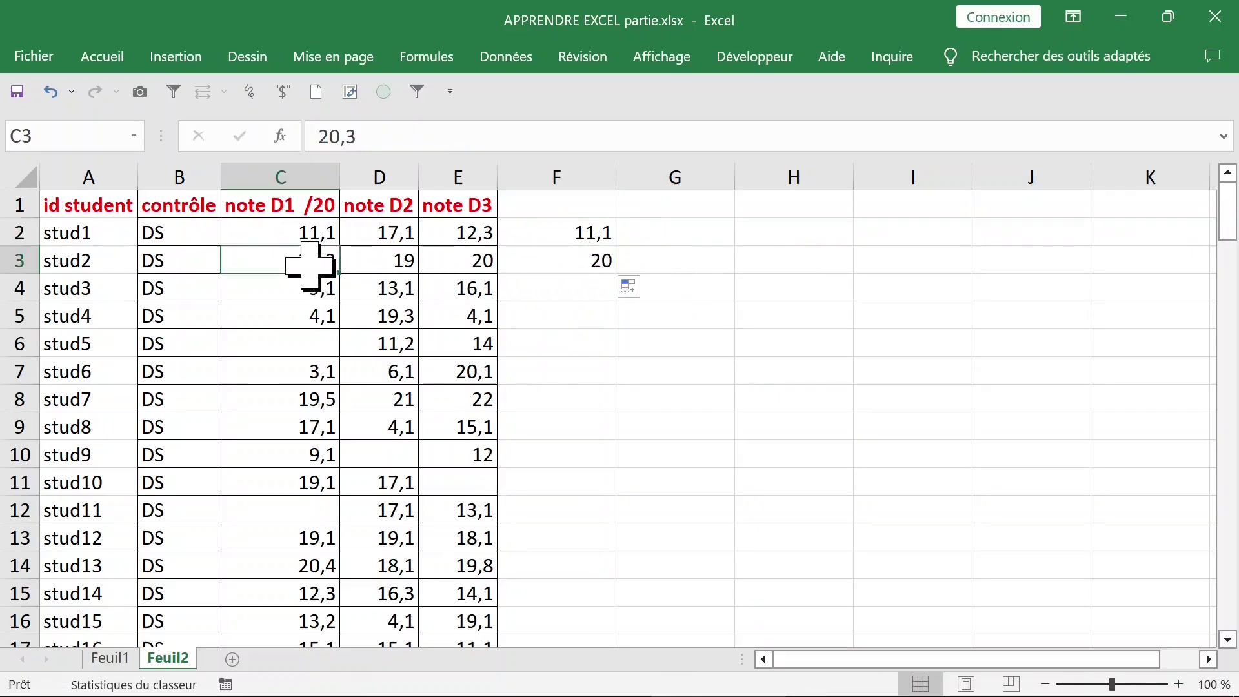
left_click(565, 261)
double_click(615, 272)
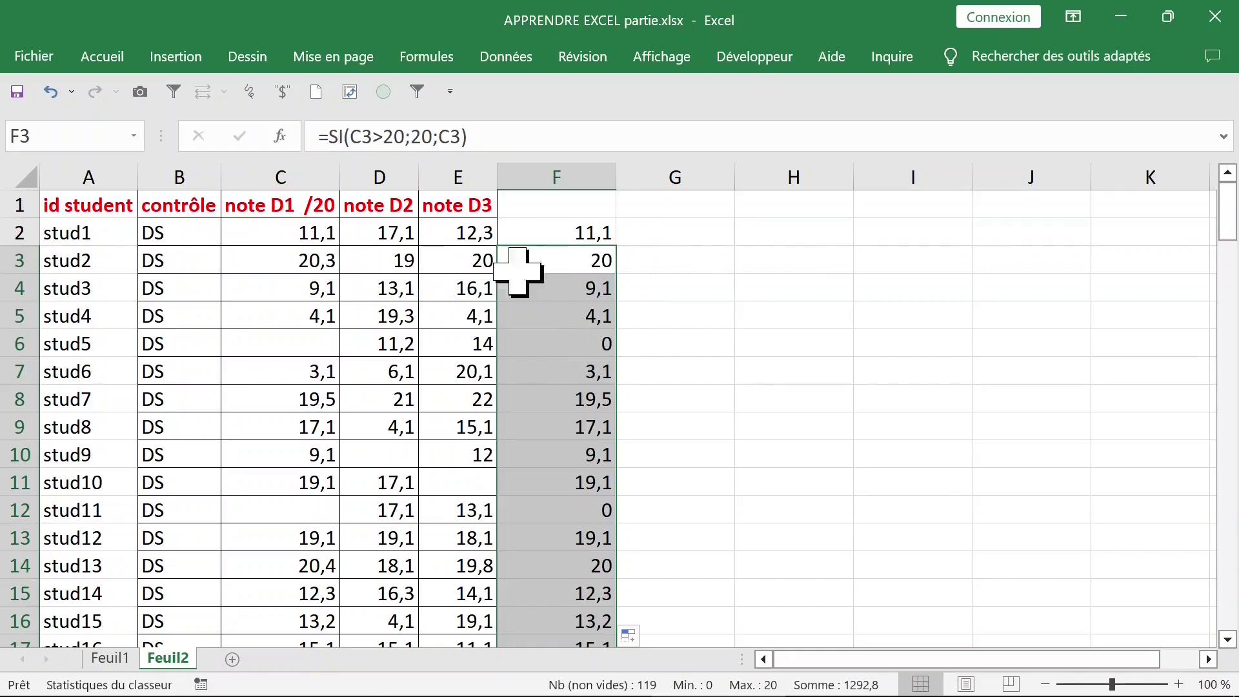
left_click(566, 203)
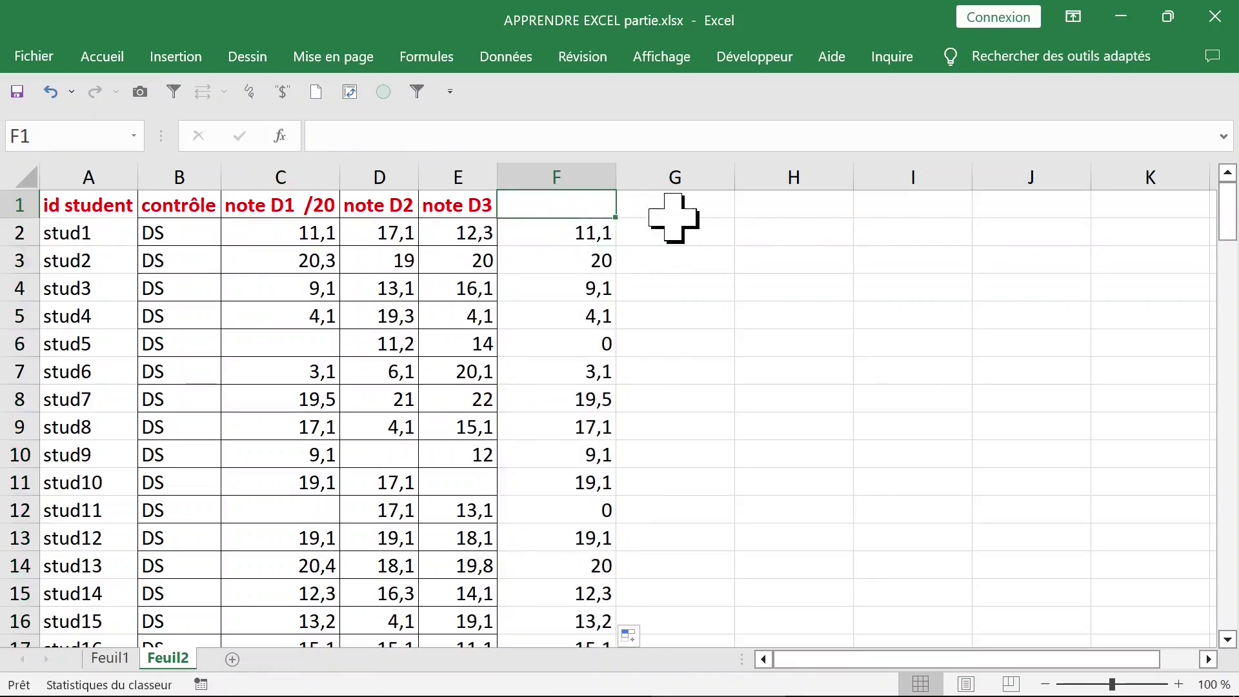
Step: Title F1 'mark d1' and extend it to headers mark d2 and mark d3 in G1:H1
type("mark 1")
left_click(668, 289)
left_click(298, 203)
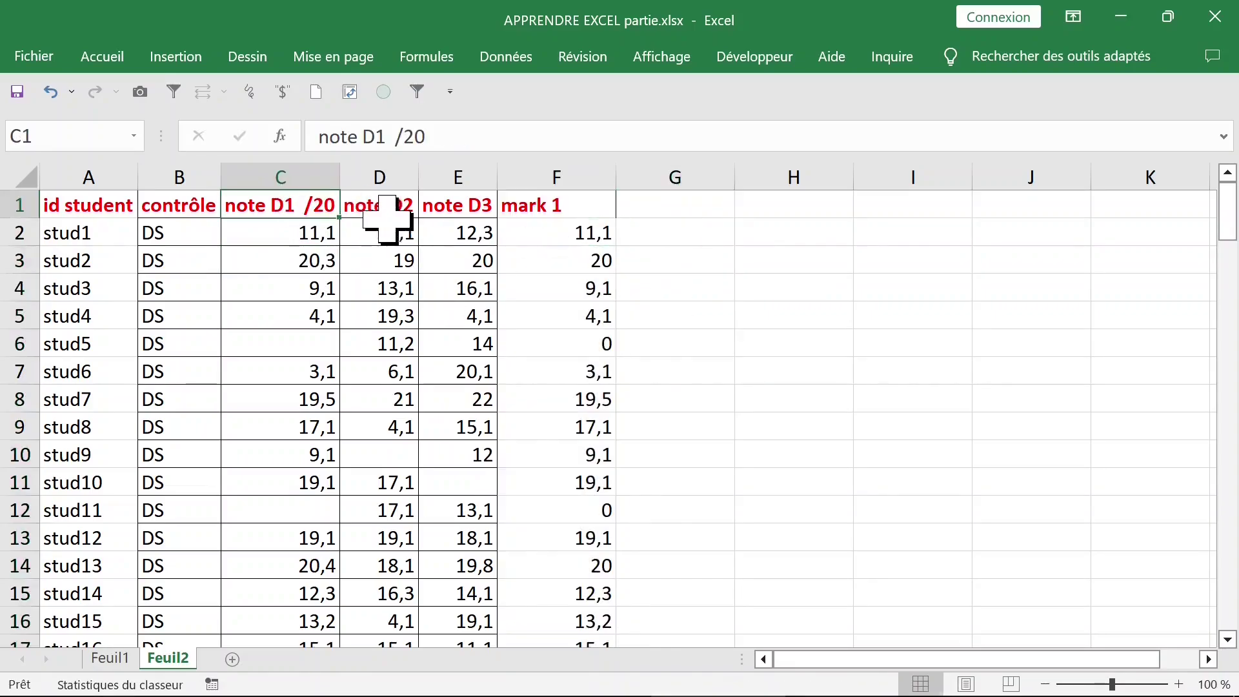
left_click(569, 205)
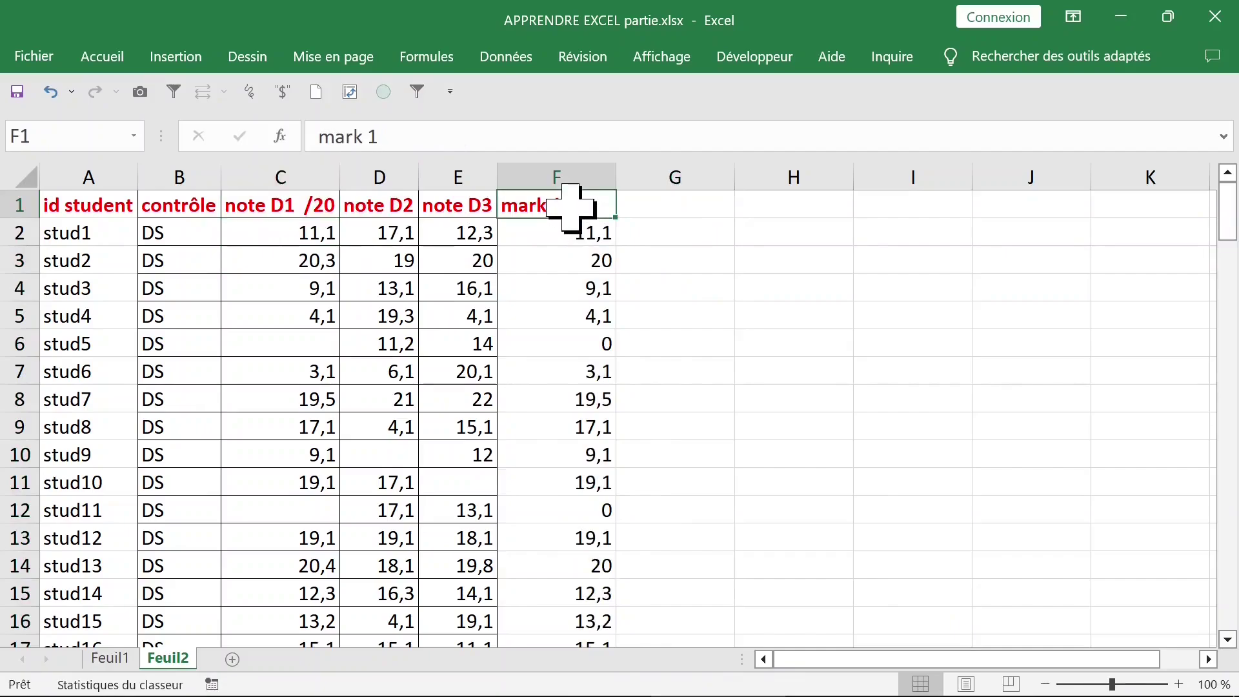
left_click(371, 129)
type("d")
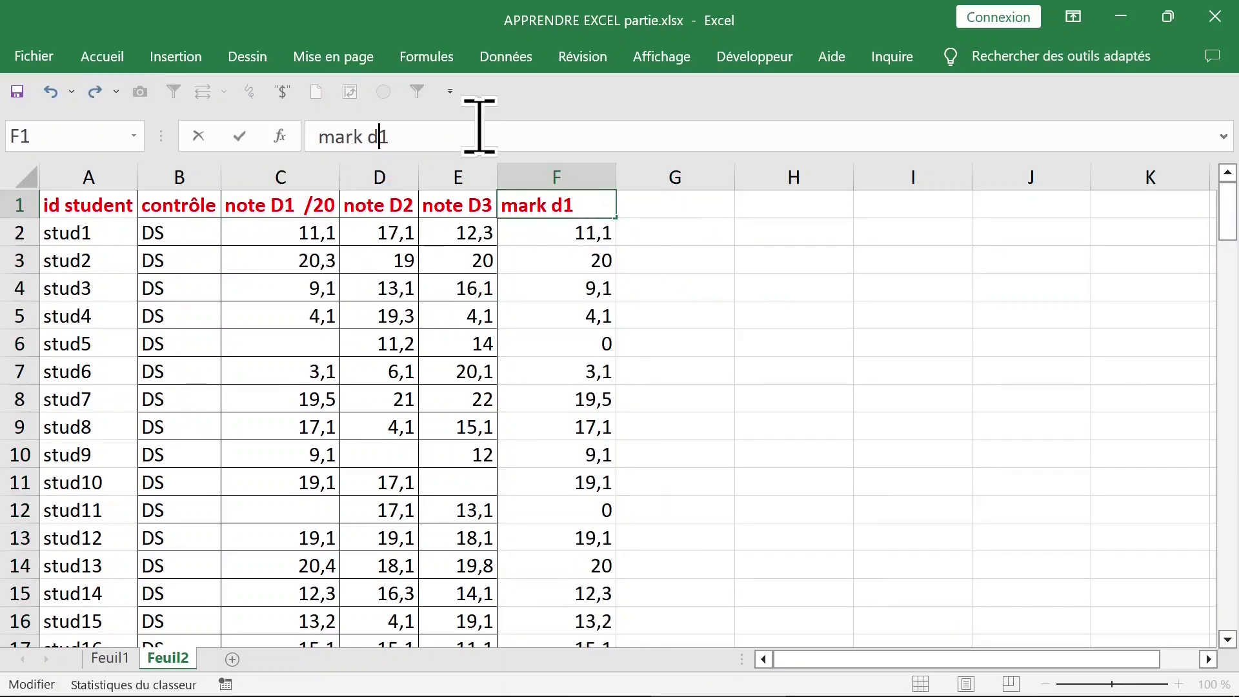
left_click(580, 287)
left_click(567, 206)
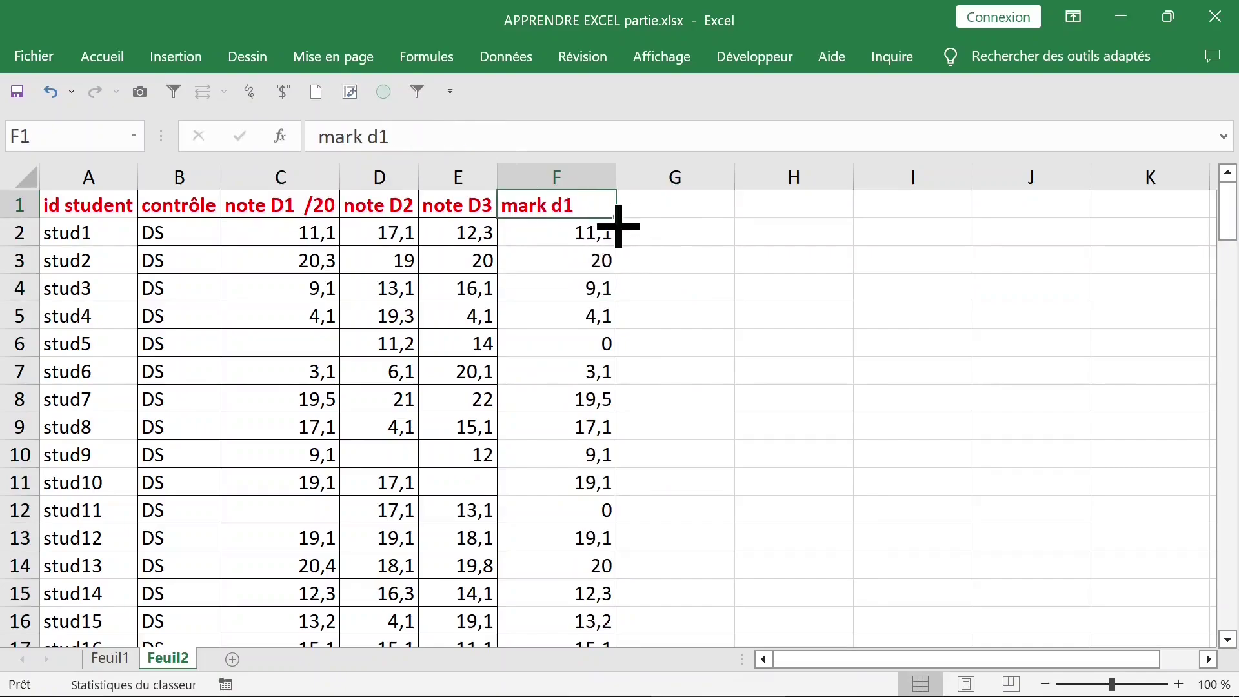
left_click_drag(616, 222, 832, 213)
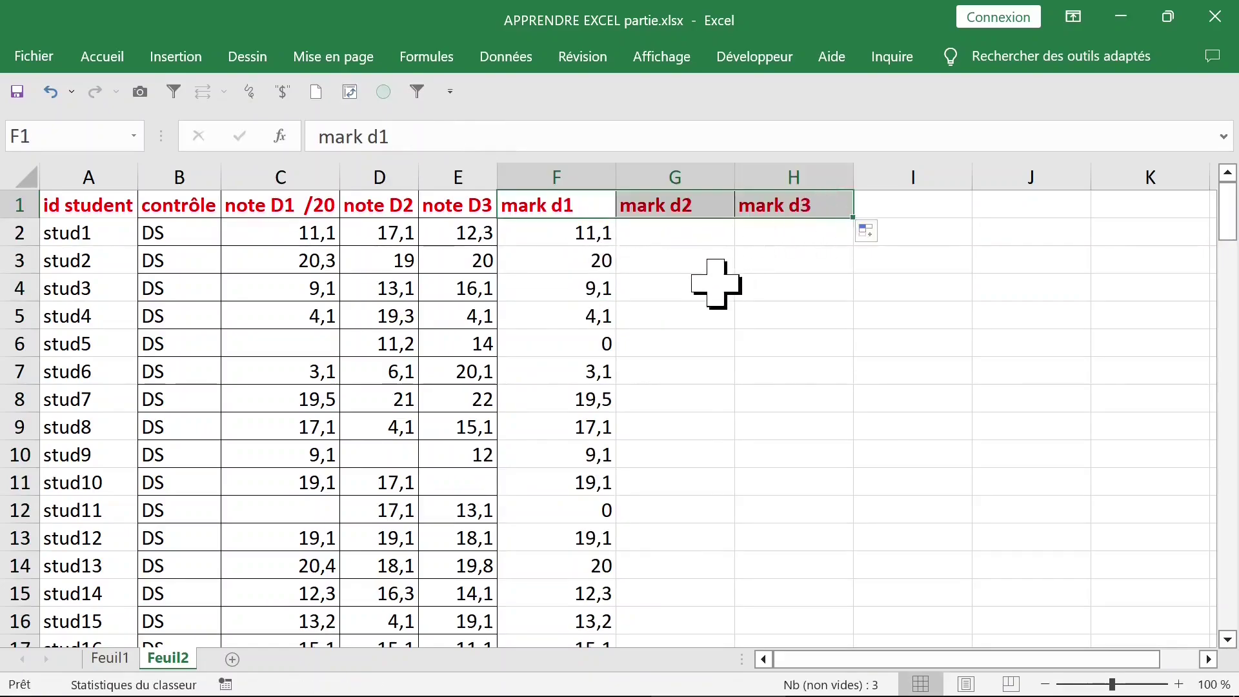
Step: Copy F2's capping formula across to G2 and H2
left_click(680, 232)
double_click(593, 233)
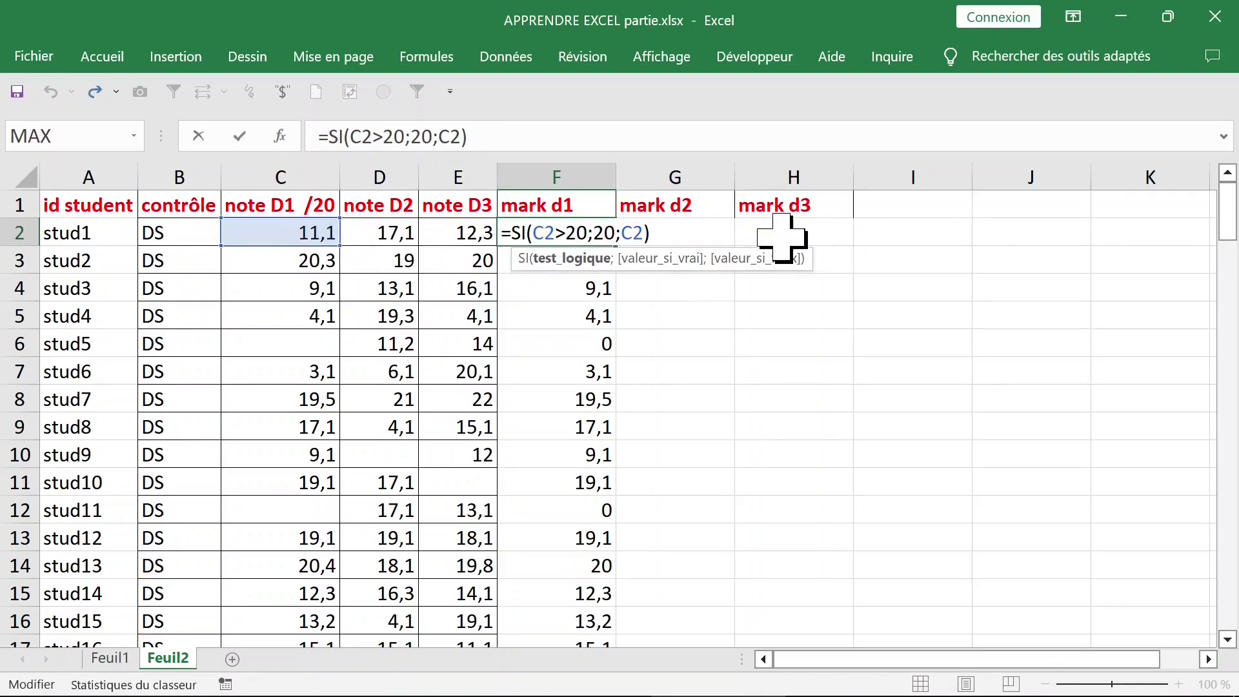
key("Escape")
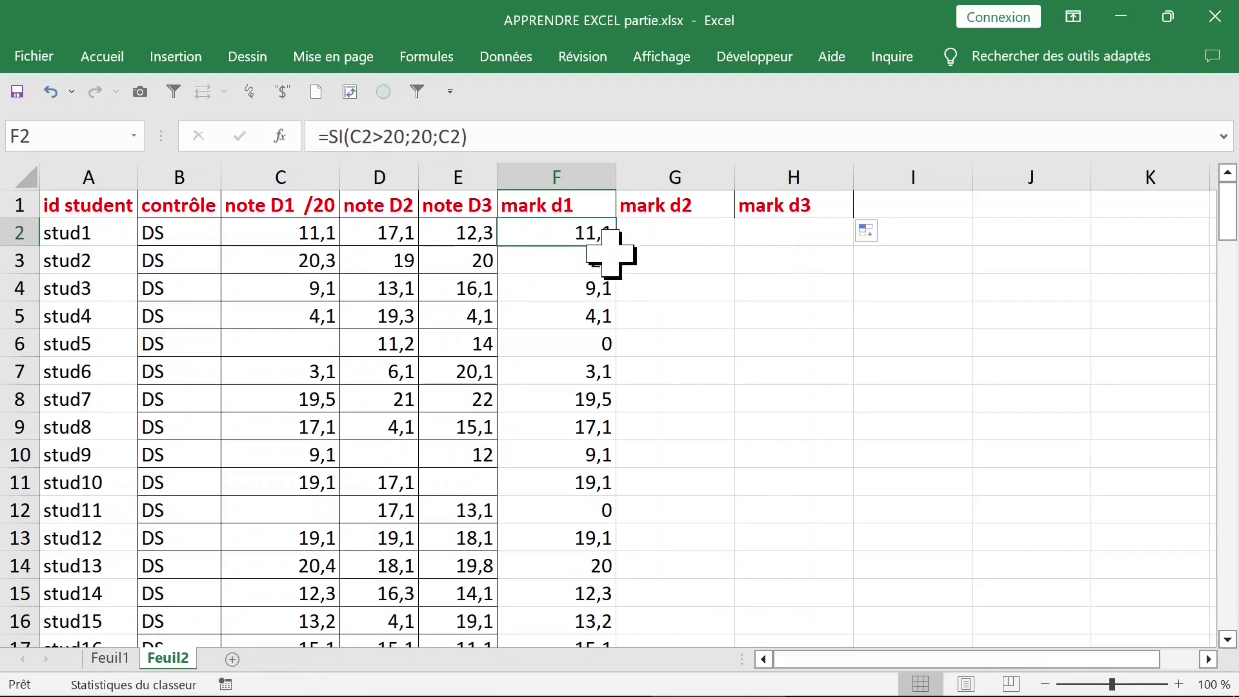
left_click_drag(615, 245, 813, 245)
left_click(689, 238)
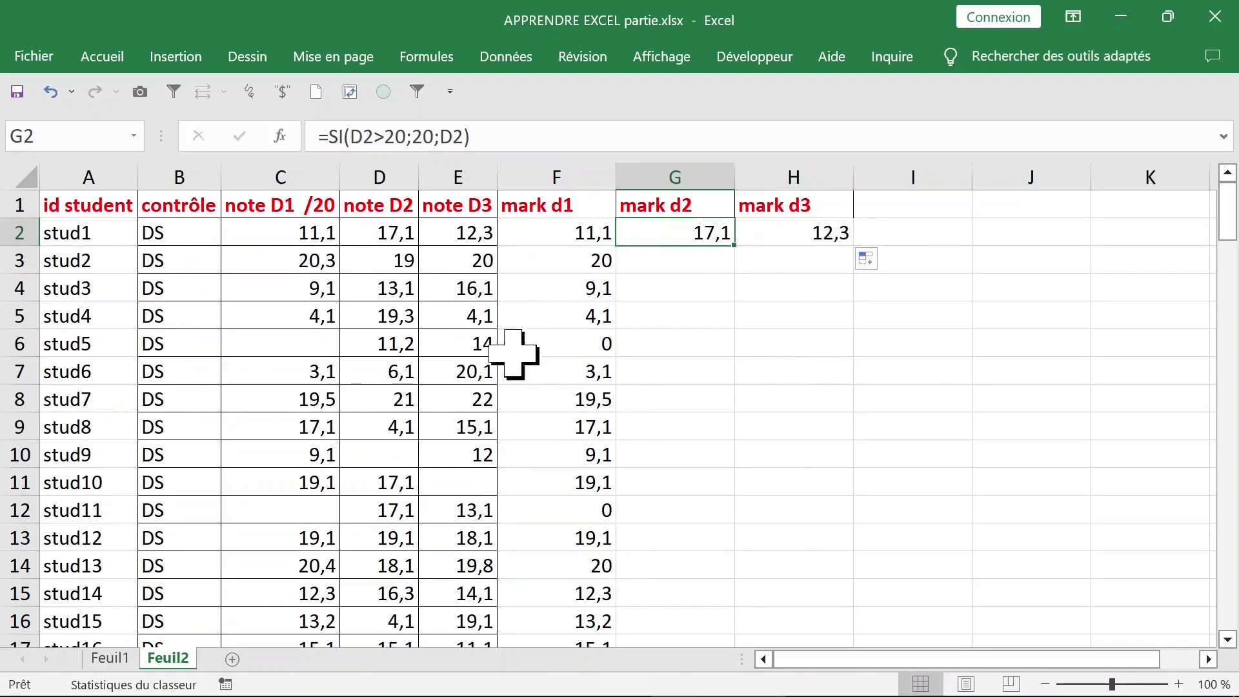
left_click(468, 369)
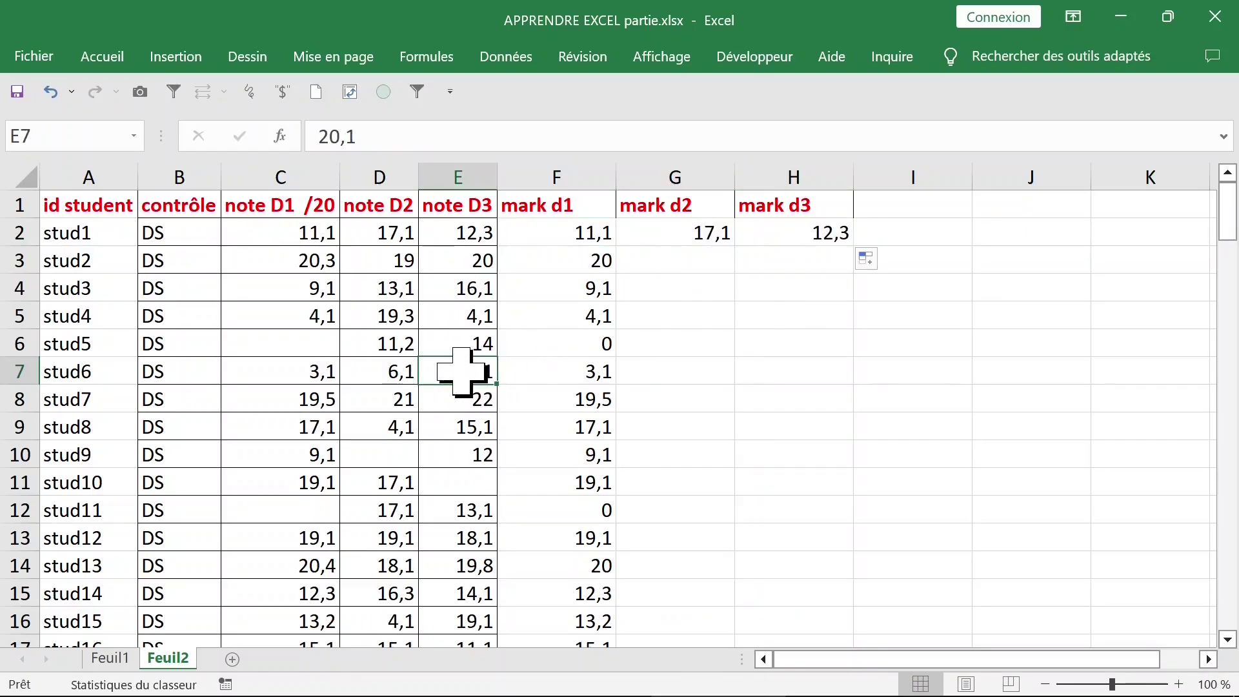
left_click(19, 373)
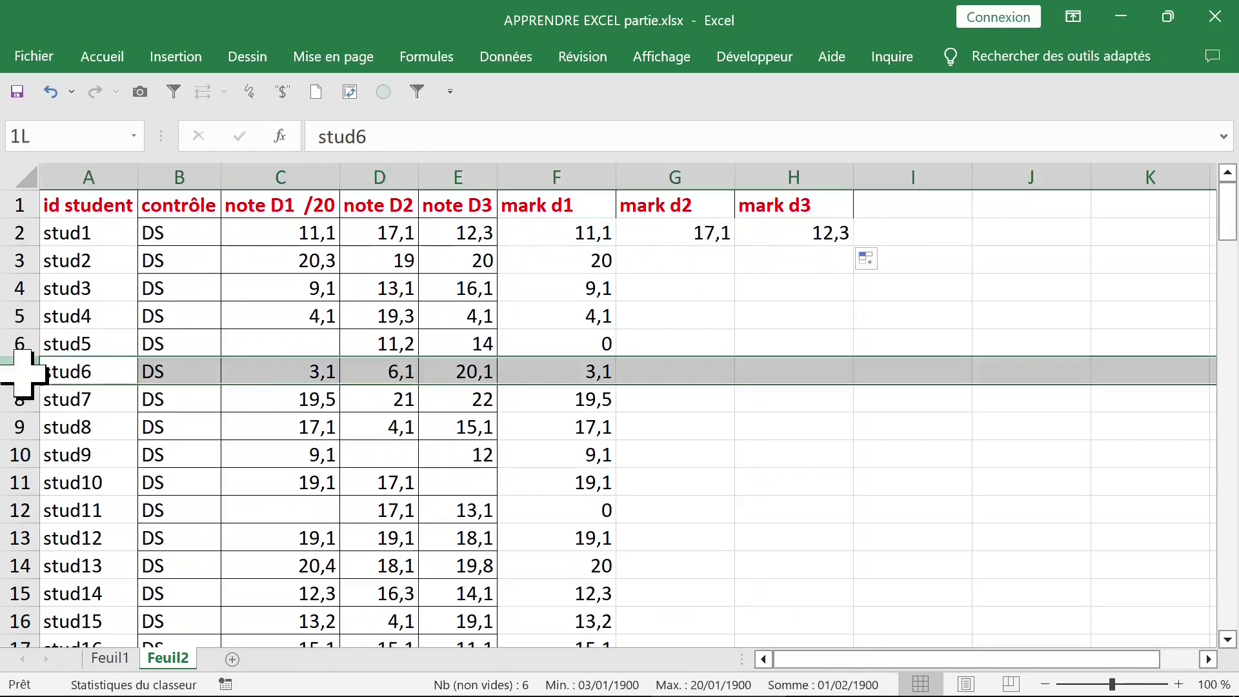
Step: Fill the mark d2 and mark d3 formulas down to the end of the table
left_click(688, 240)
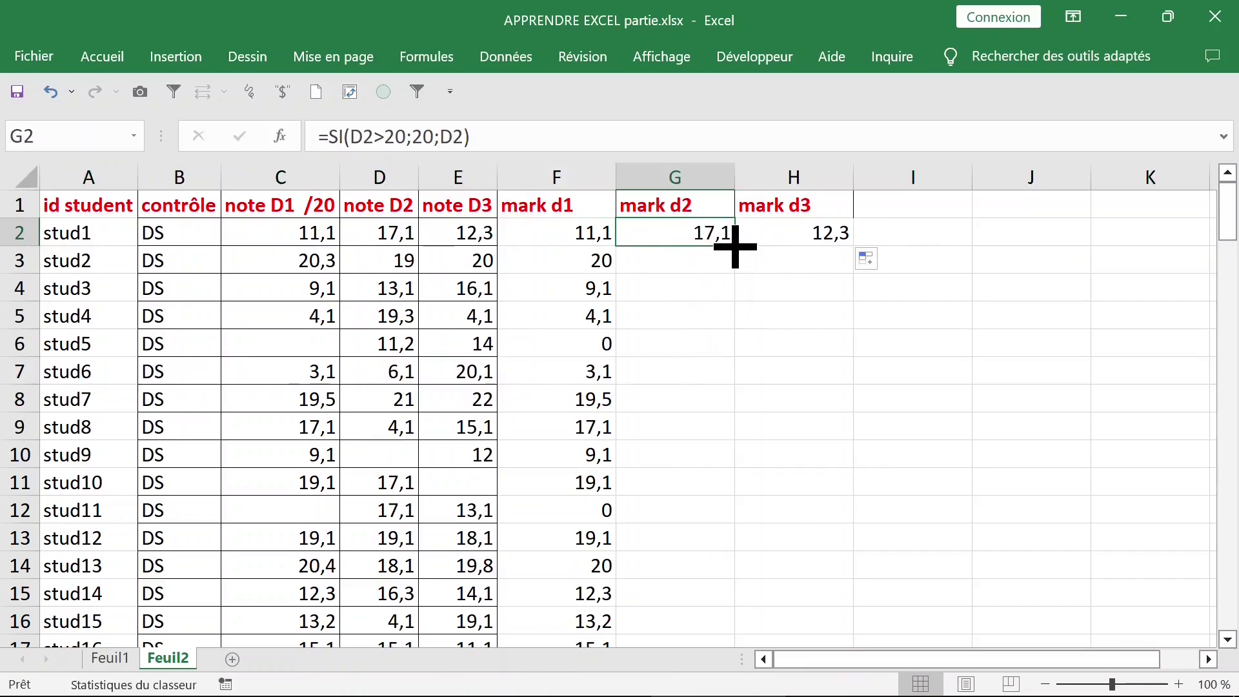
left_click_drag(734, 246, 727, 389)
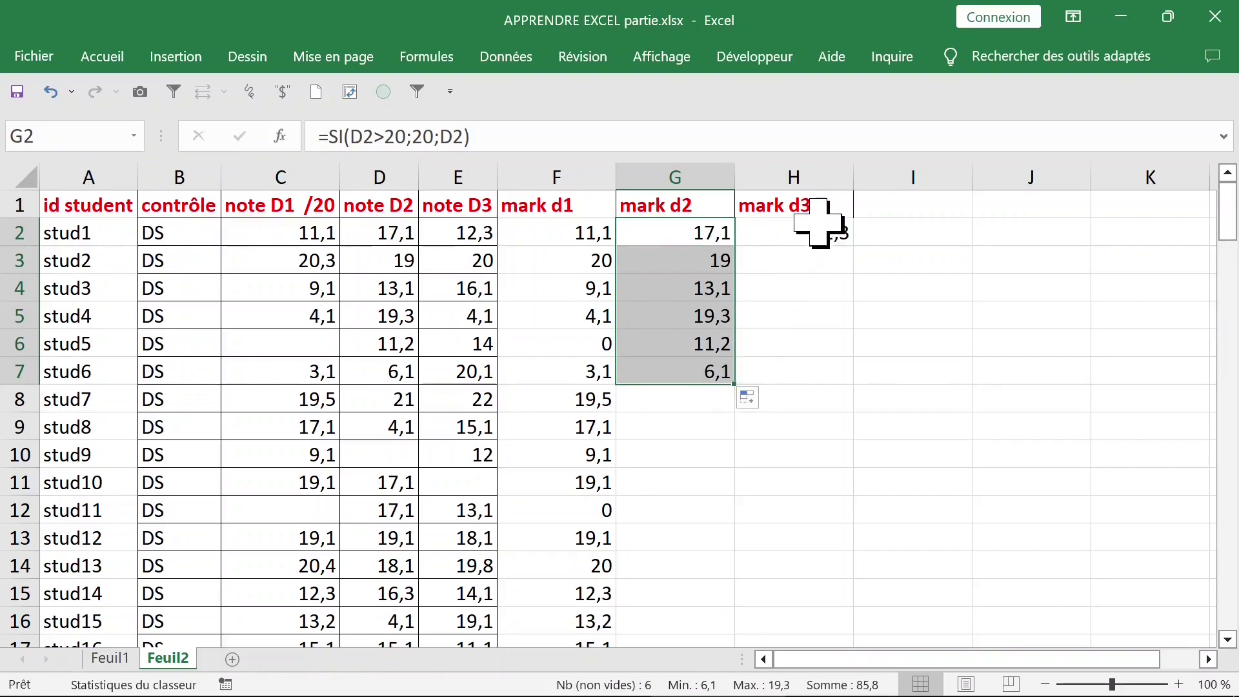
left_click(835, 234)
left_click_drag(860, 247, 857, 381)
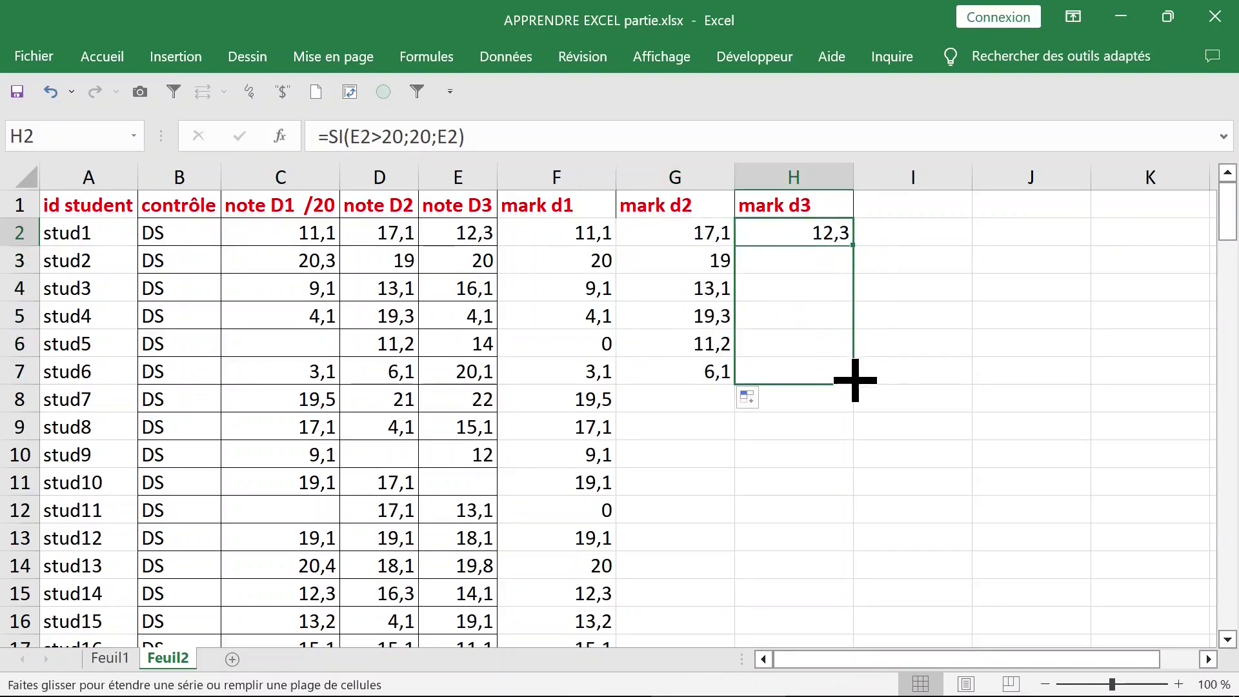
left_click(816, 374)
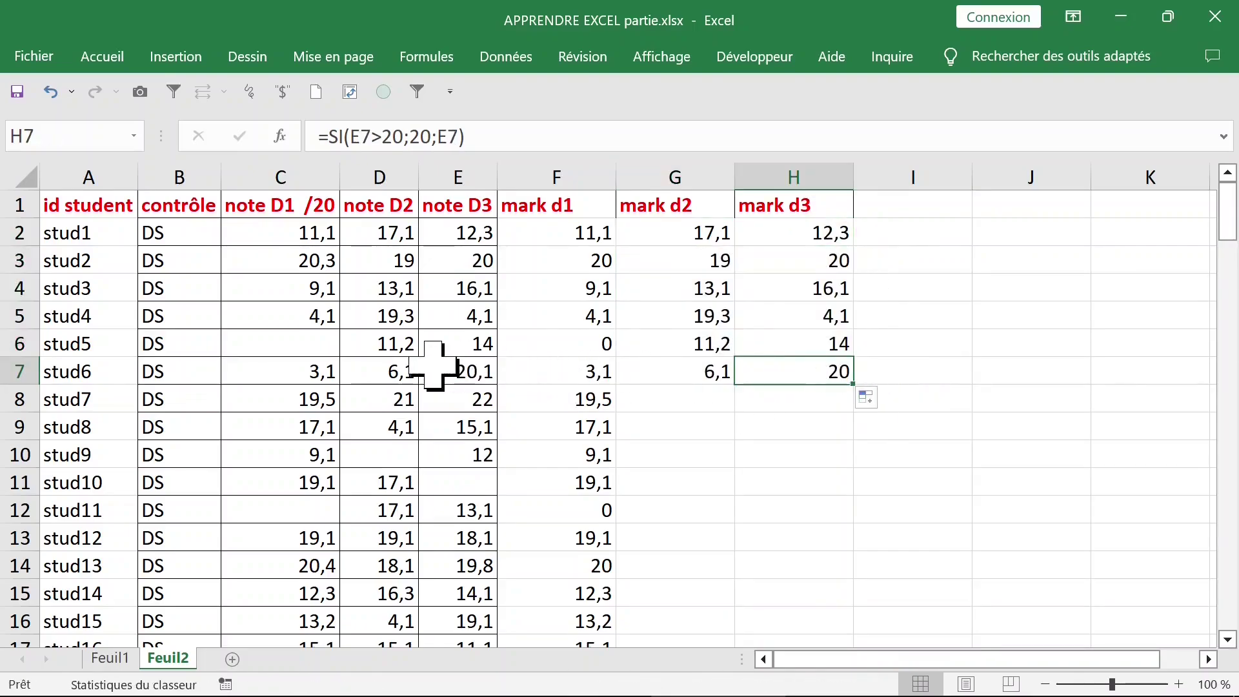
left_click(429, 366)
left_click(839, 371)
left_click_drag(686, 369, 861, 375)
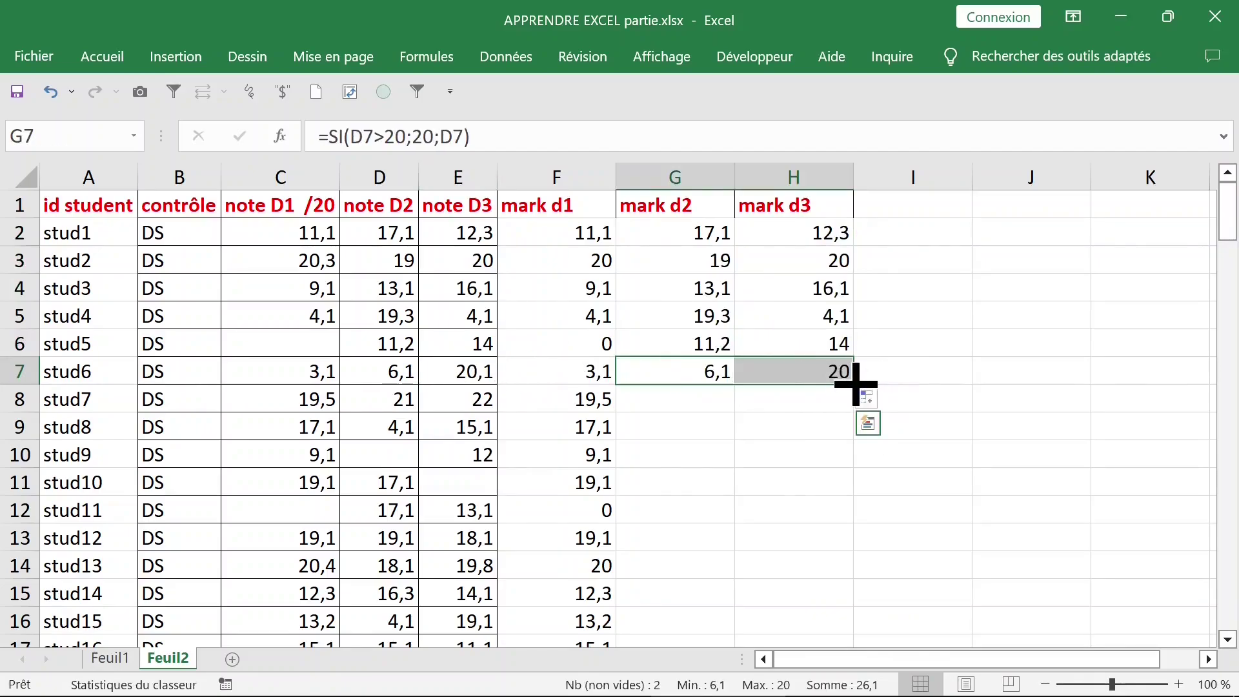
double_click(855, 384)
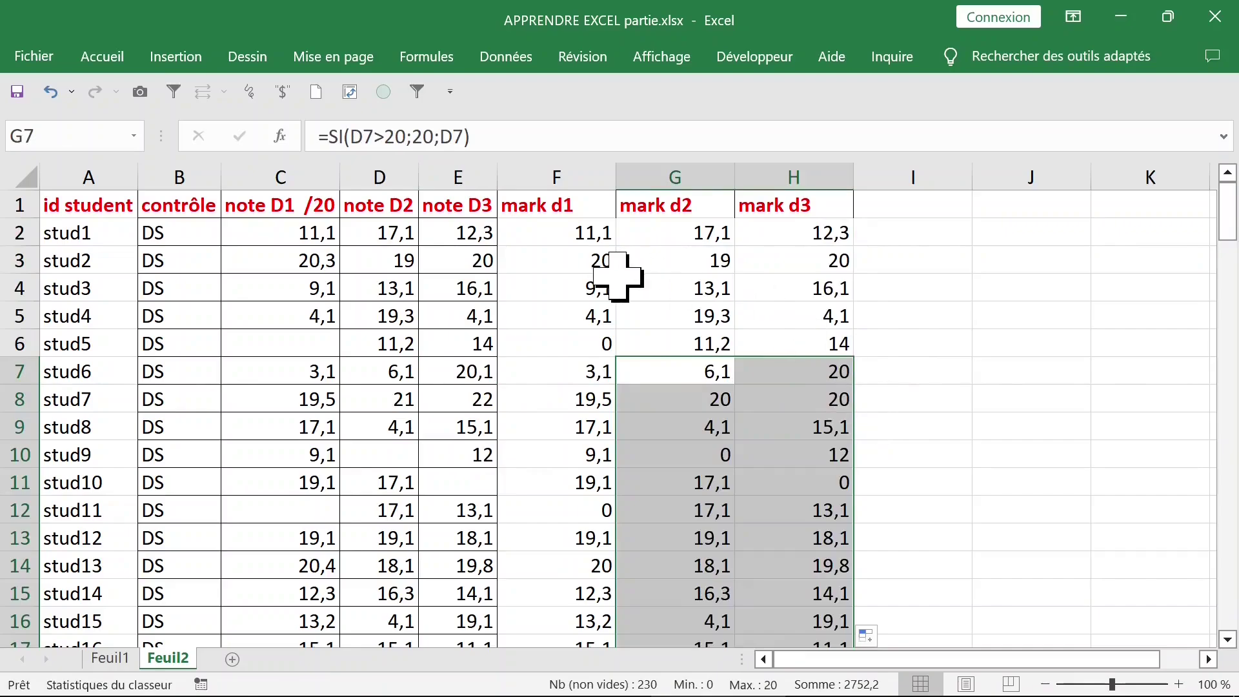
left_click(567, 228)
left_click(559, 201)
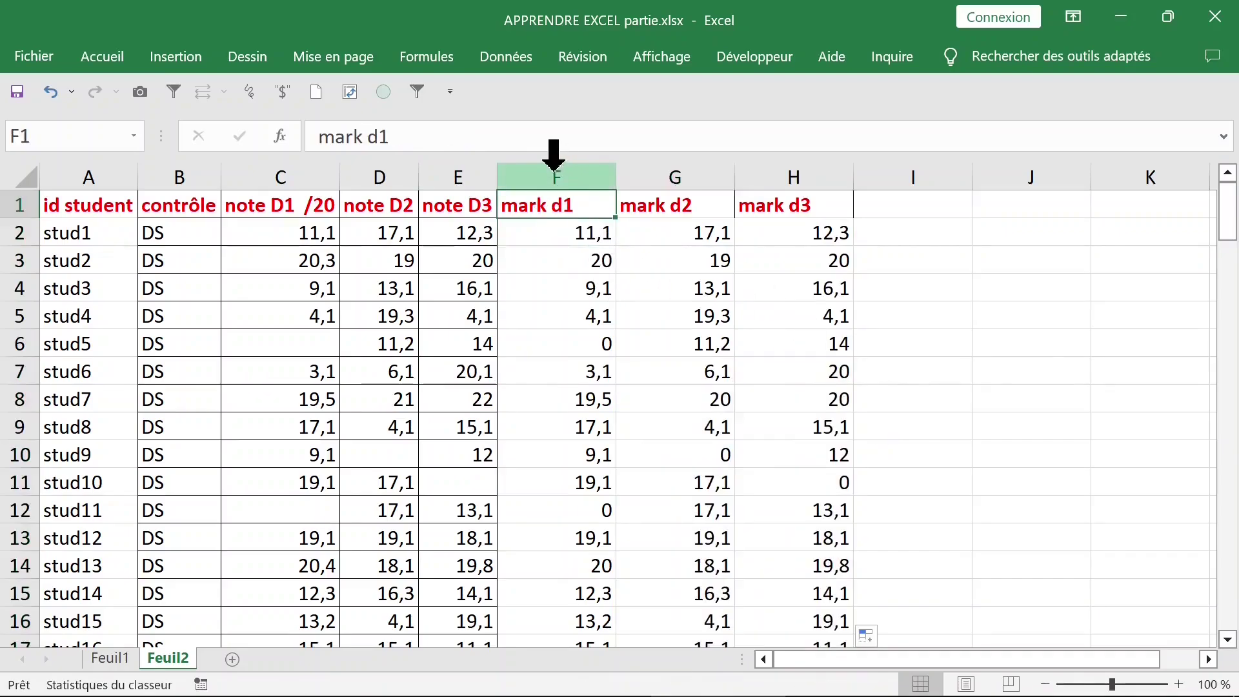
left_click(555, 171)
left_click(671, 171)
left_click(752, 171)
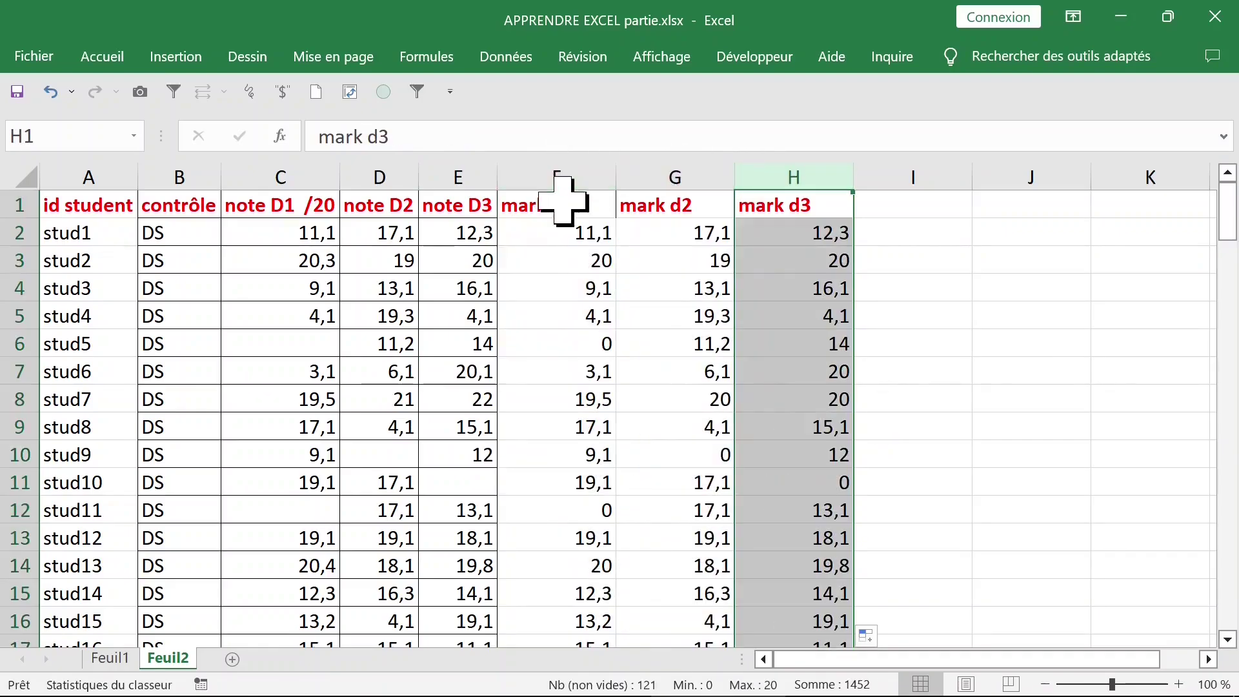
left_click(391, 197)
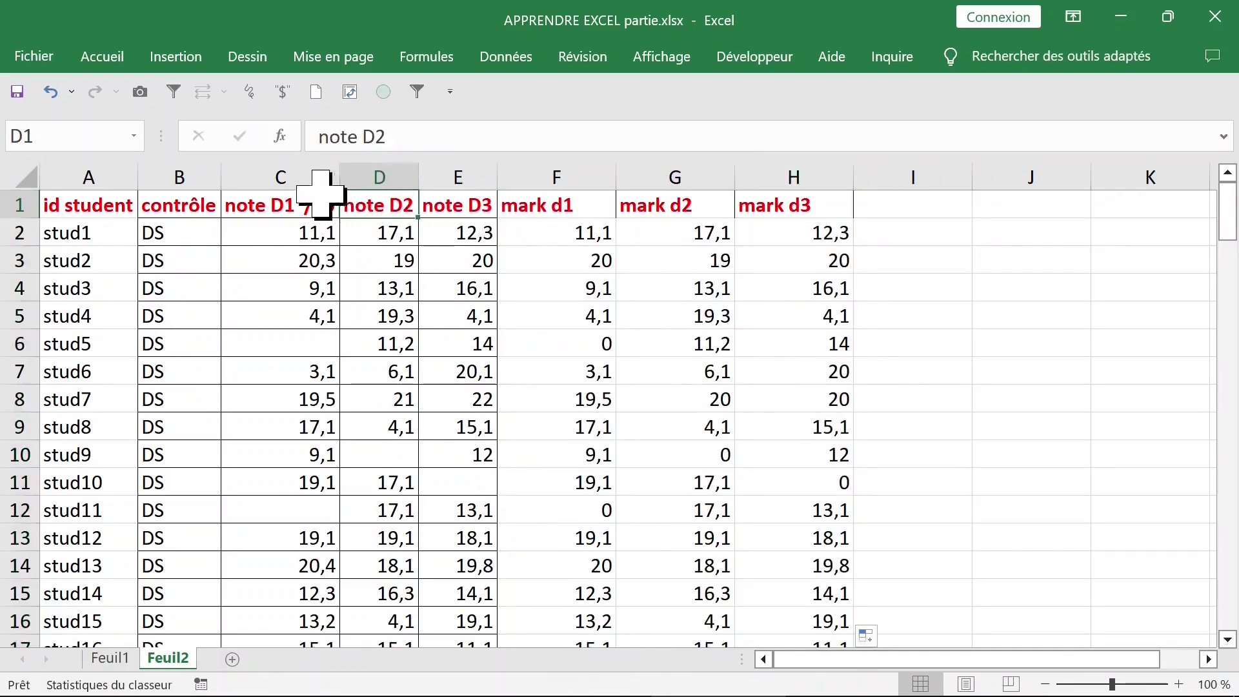
left_click(290, 175)
left_click_drag(311, 186, 429, 178)
right_click(370, 183)
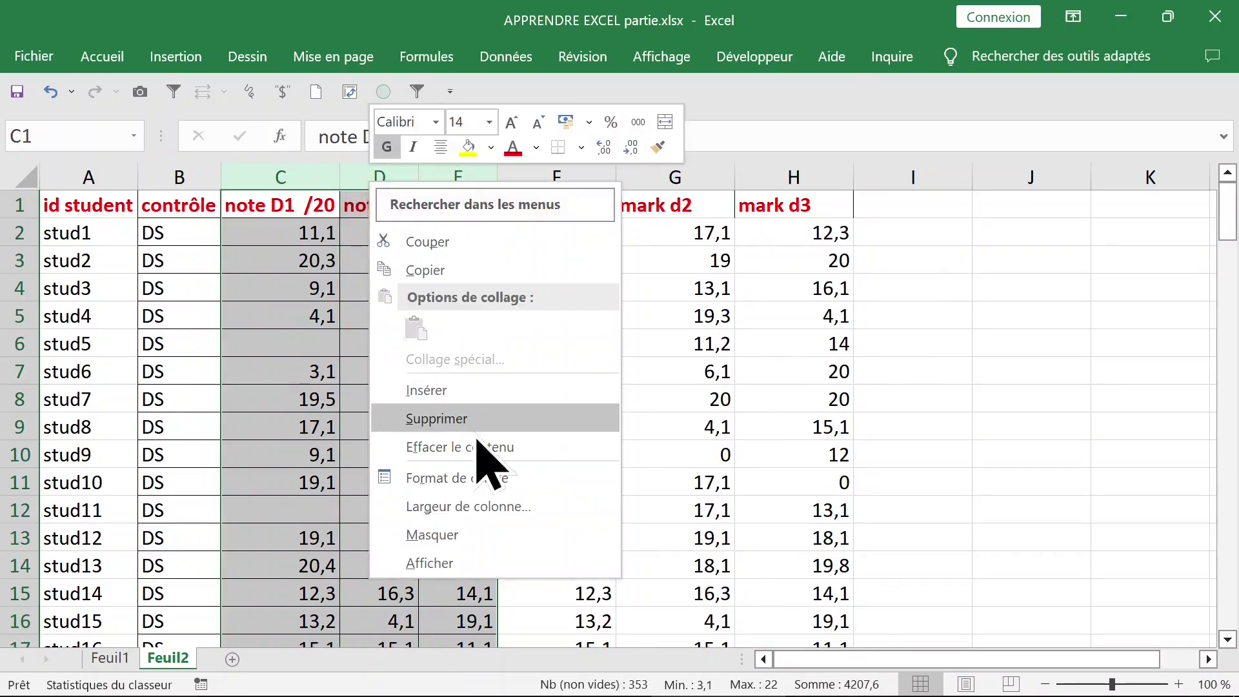
left_click(471, 534)
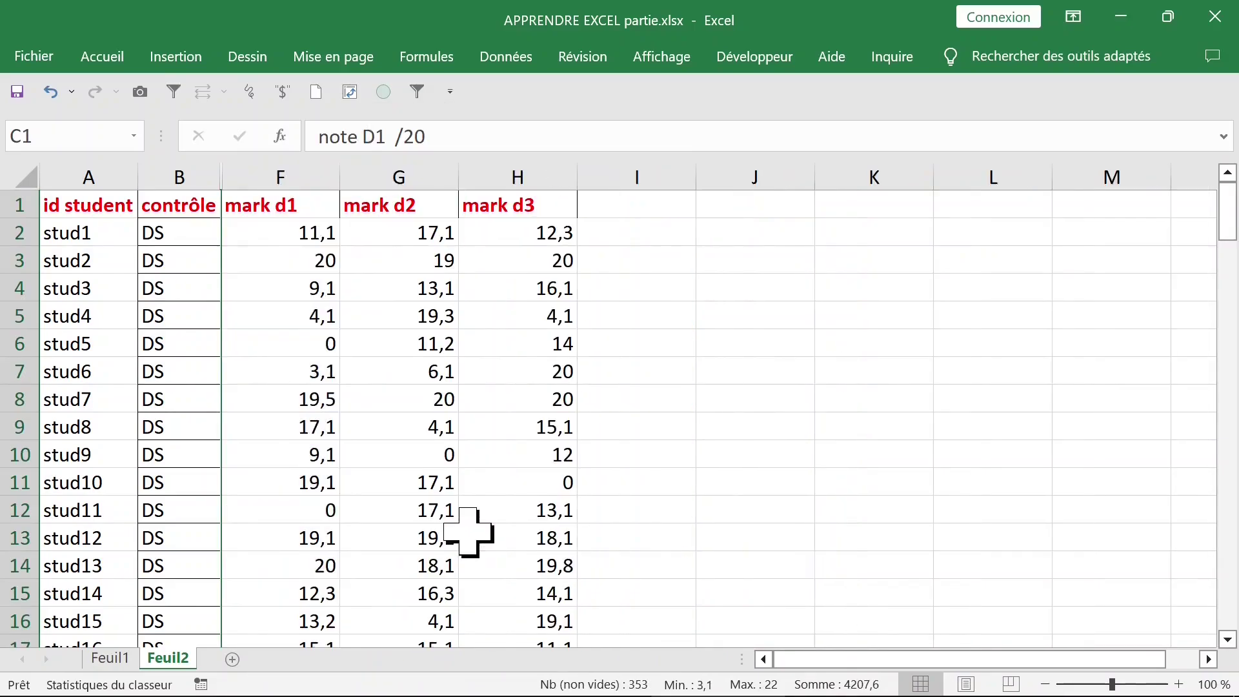
left_click(56, 101)
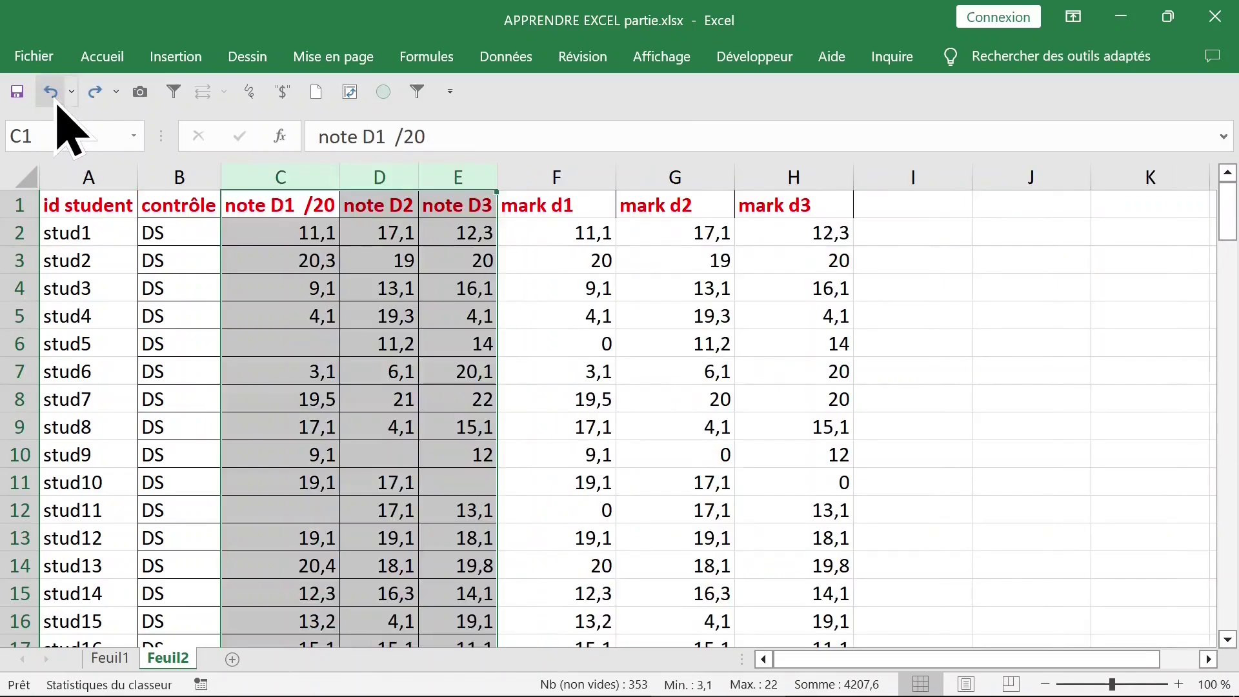
left_click(377, 459)
left_click(568, 232)
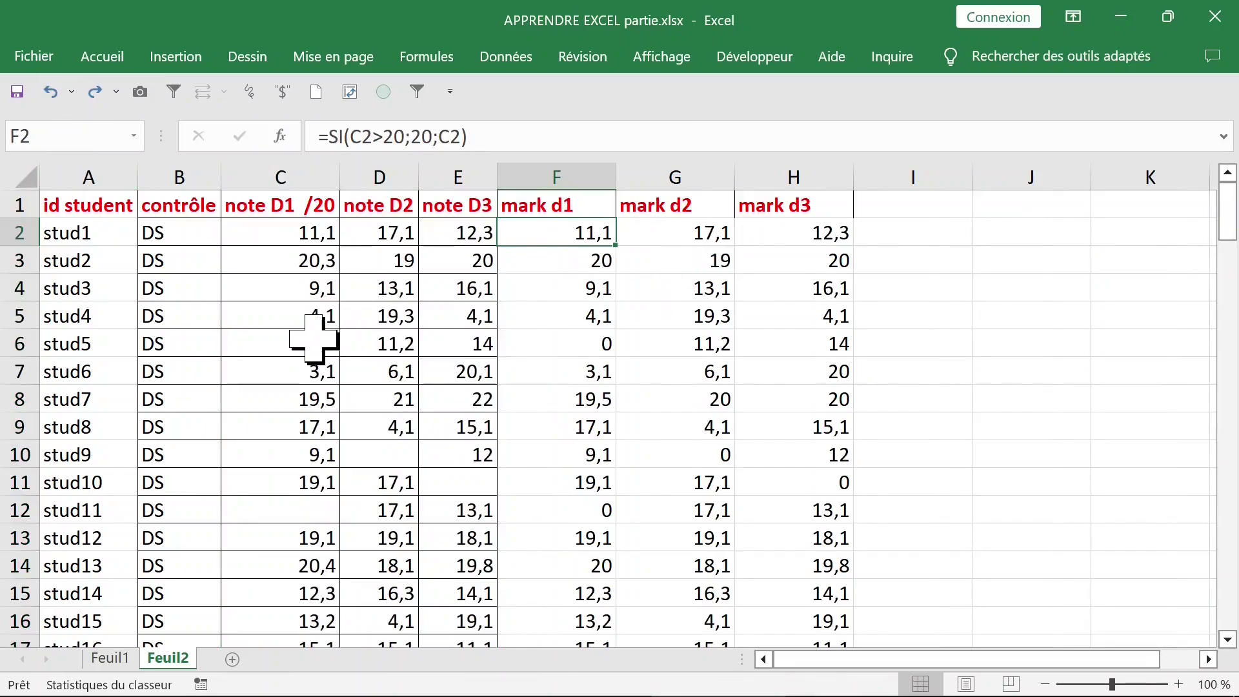
left_click(309, 339)
left_click(561, 338)
left_click(304, 339)
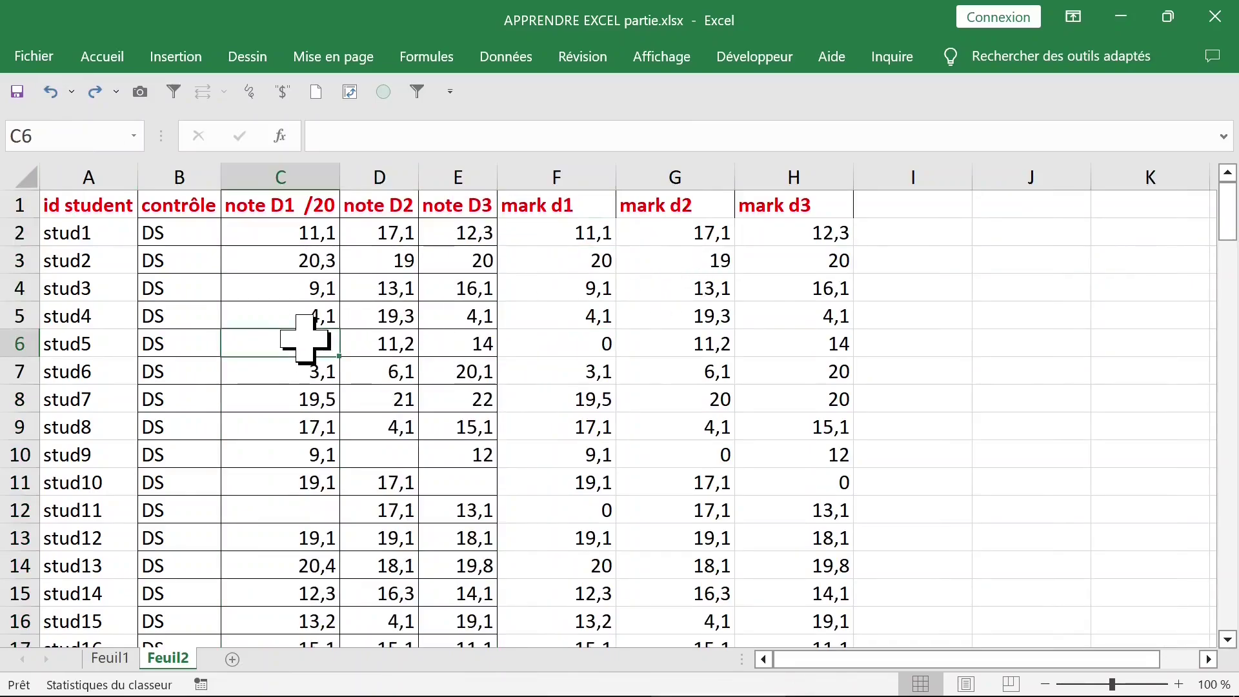
left_click(571, 338)
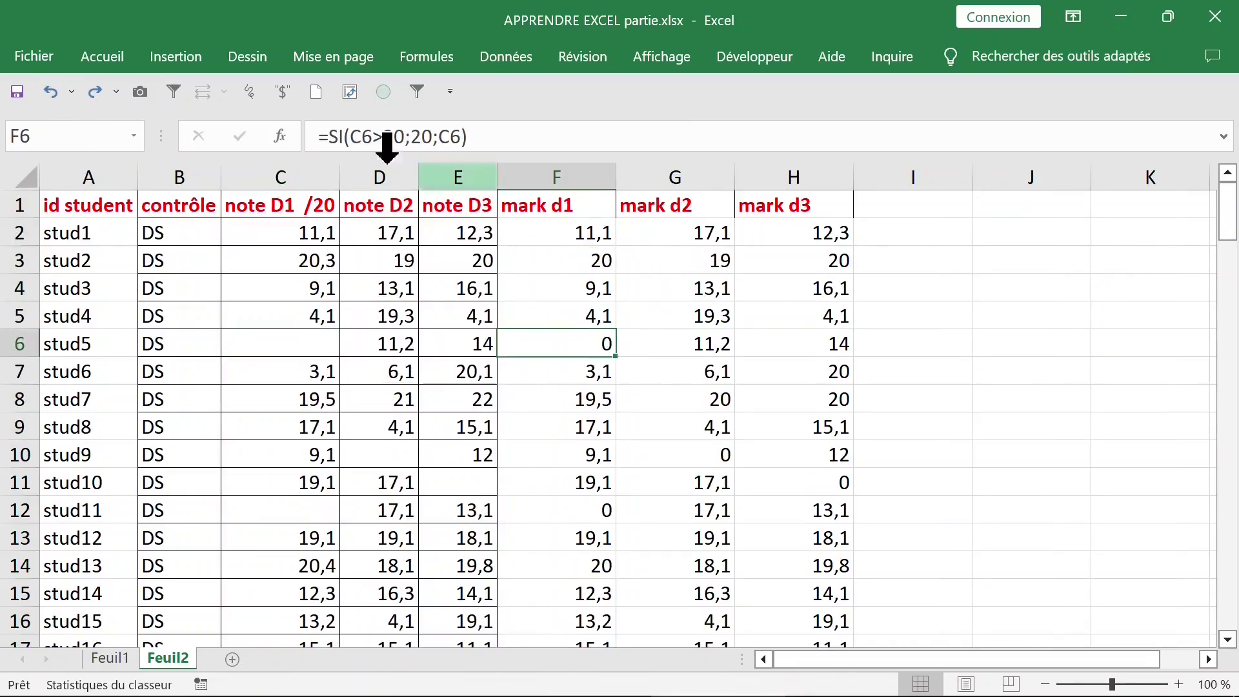
left_click(437, 136)
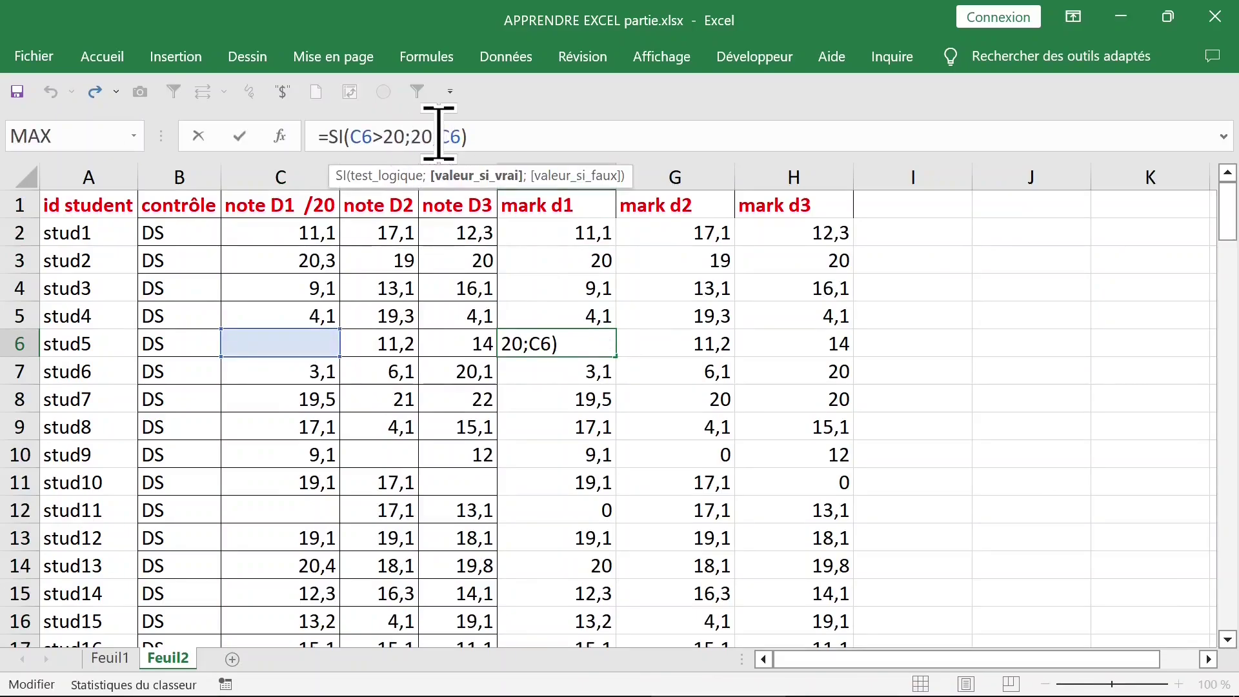
double_click(445, 136)
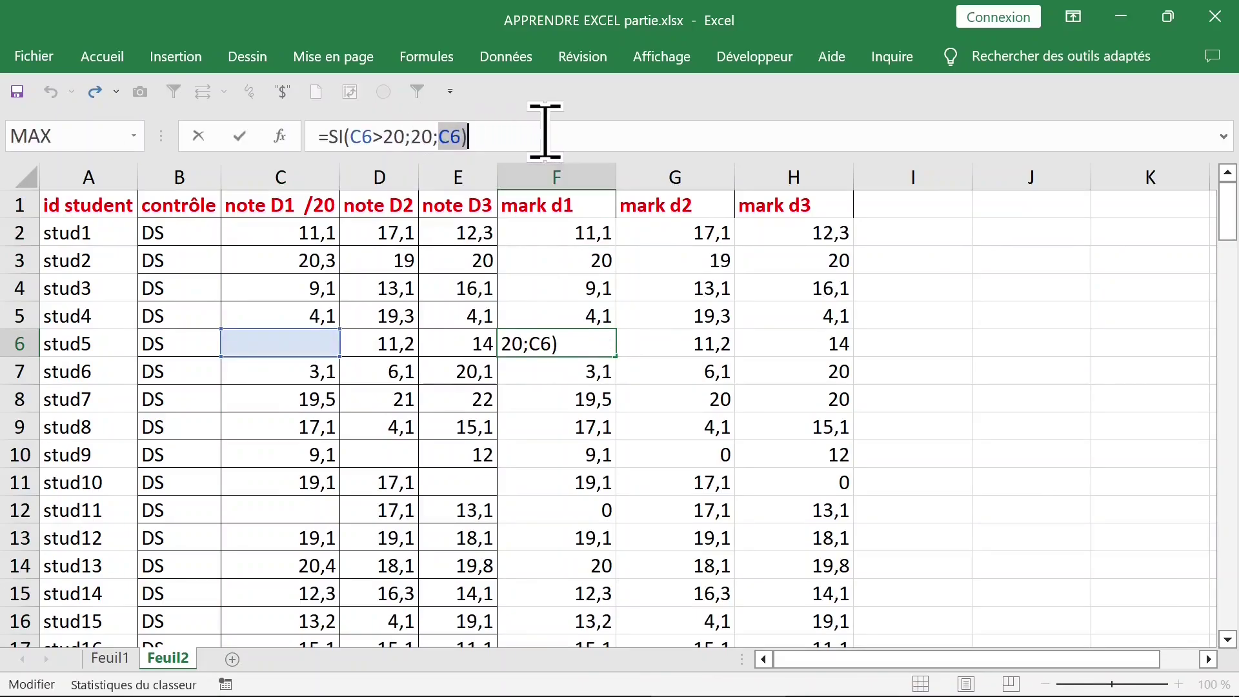
key("Escape")
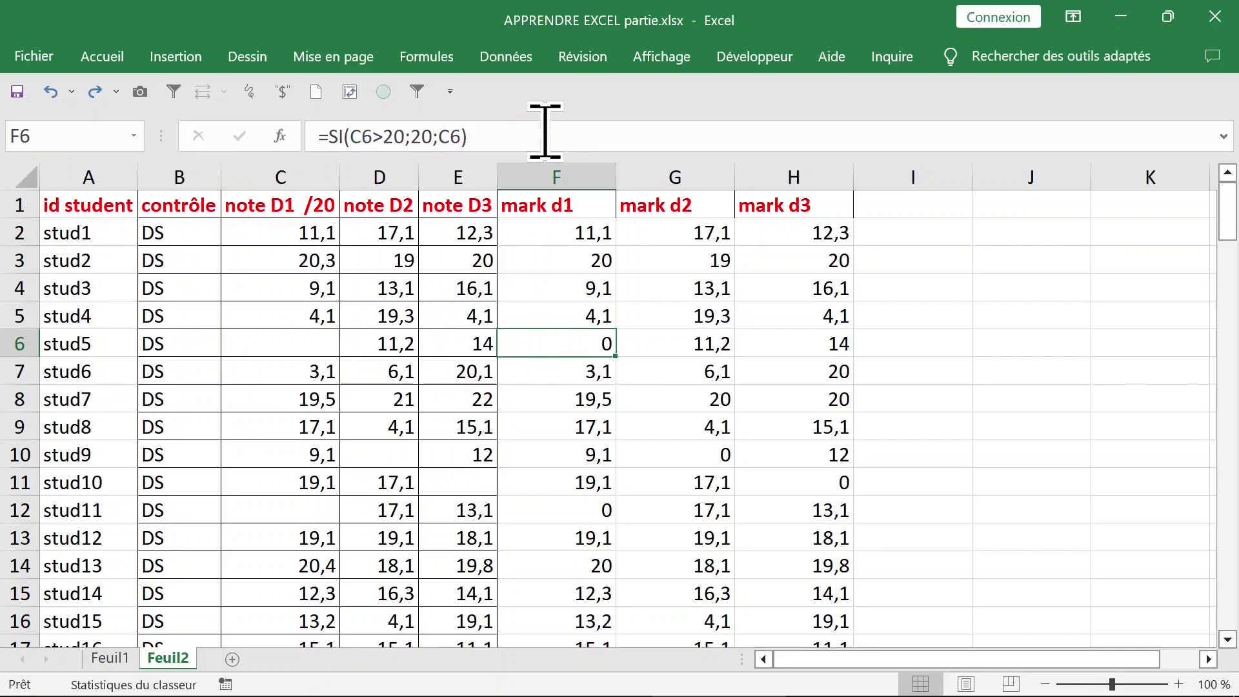
left_click_drag(710, 233, 792, 232)
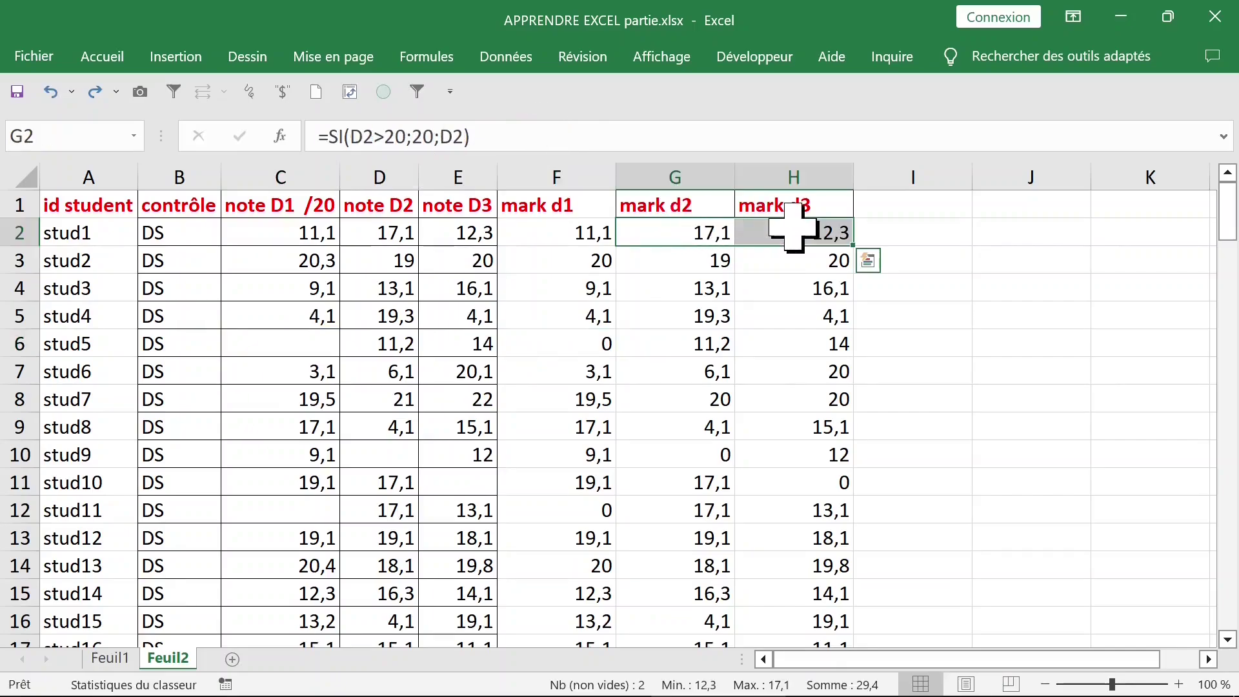
Step: Clear the mark d2 and mark d3 columns and the mark d1 values from F3 down
key("ctrl+shift+Down")
key("Delete")
key("ctrl+BackSpace")
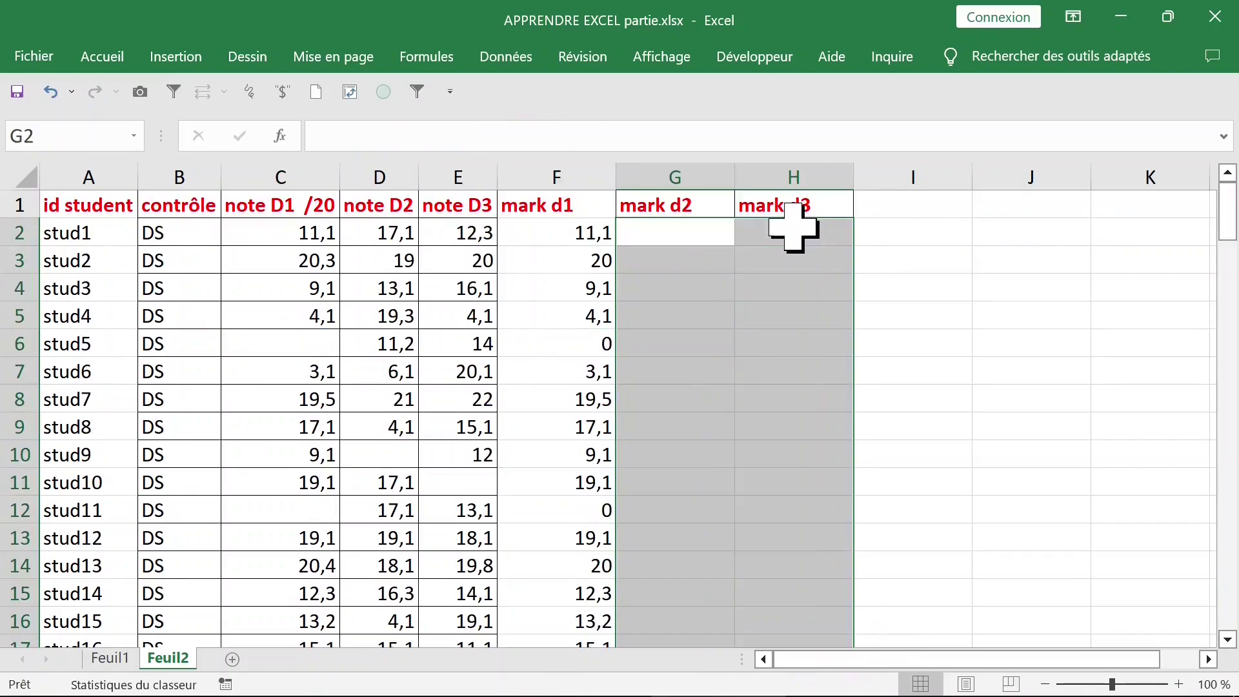
left_click(591, 263)
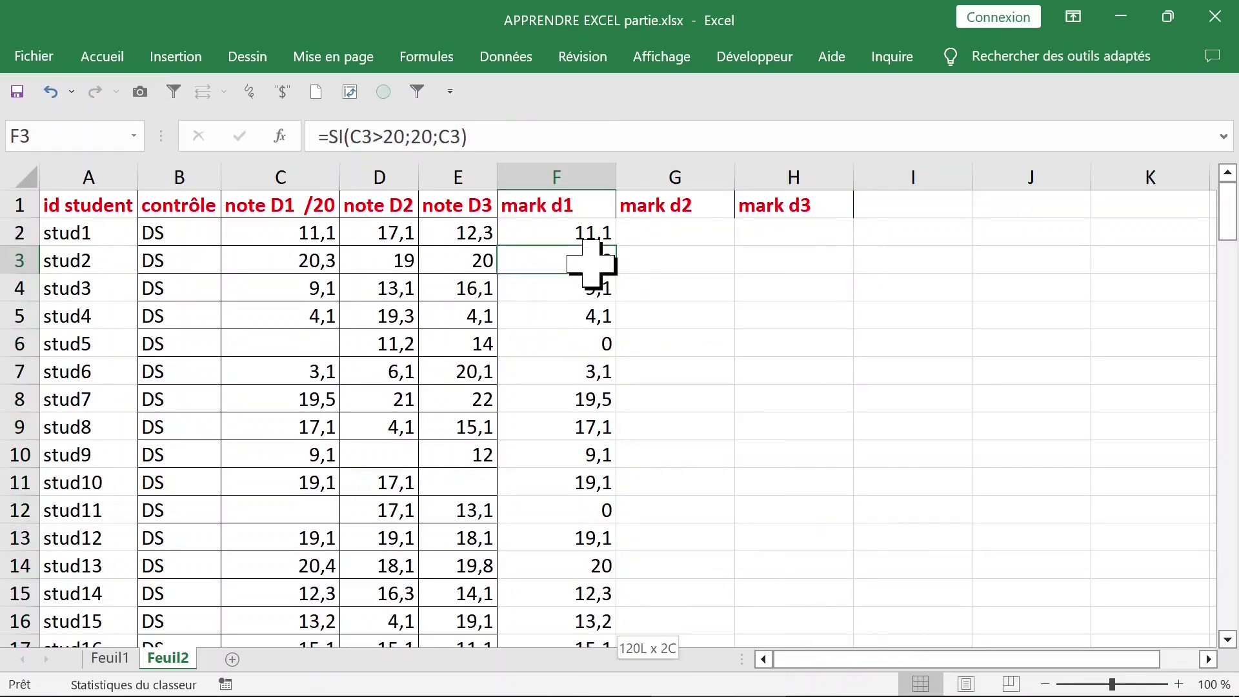
key("ctrl+shift+Down")
key("Delete")
Step: Compare stud1's note D1 and stud5's empty note D1 against F2's mark formula
left_click(578, 231)
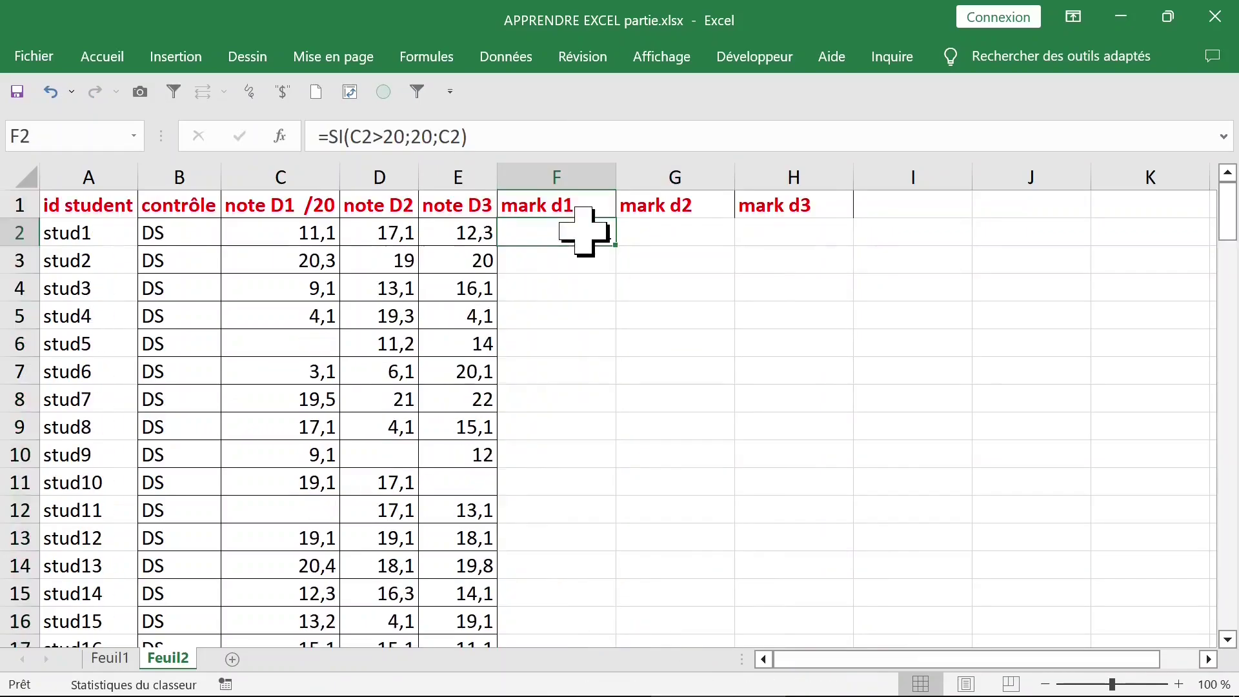
left_click(316, 234)
left_click(579, 235)
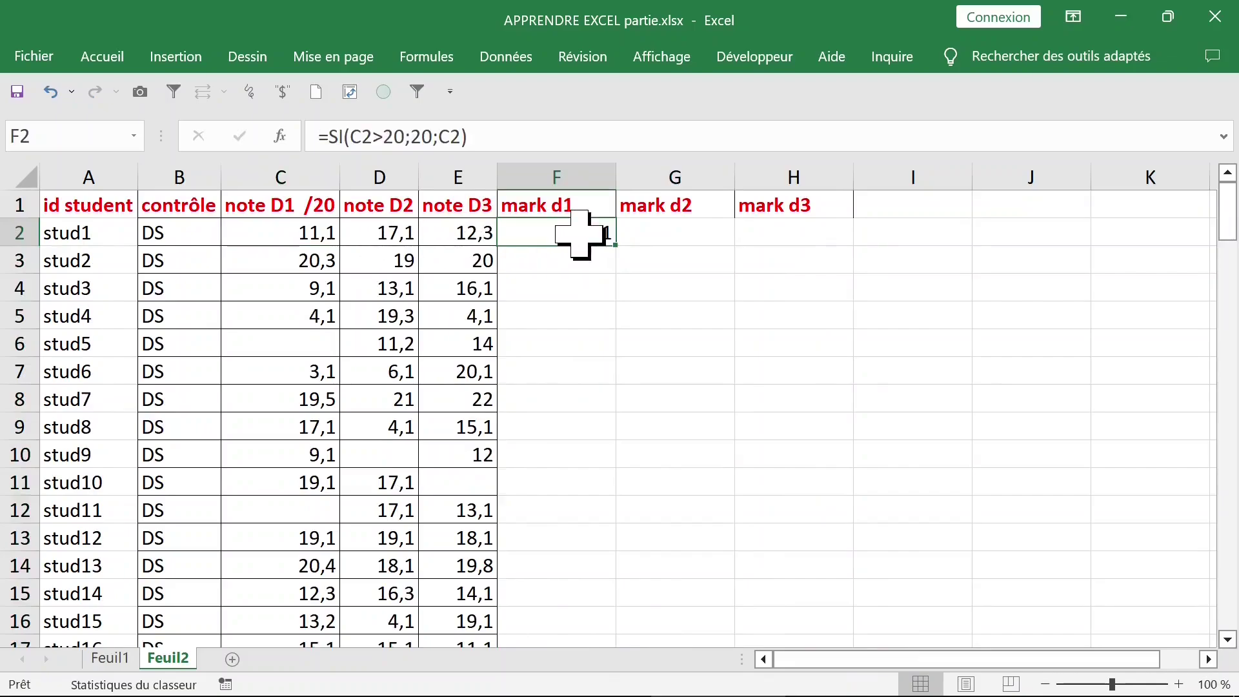
left_click(265, 234)
left_click(310, 342)
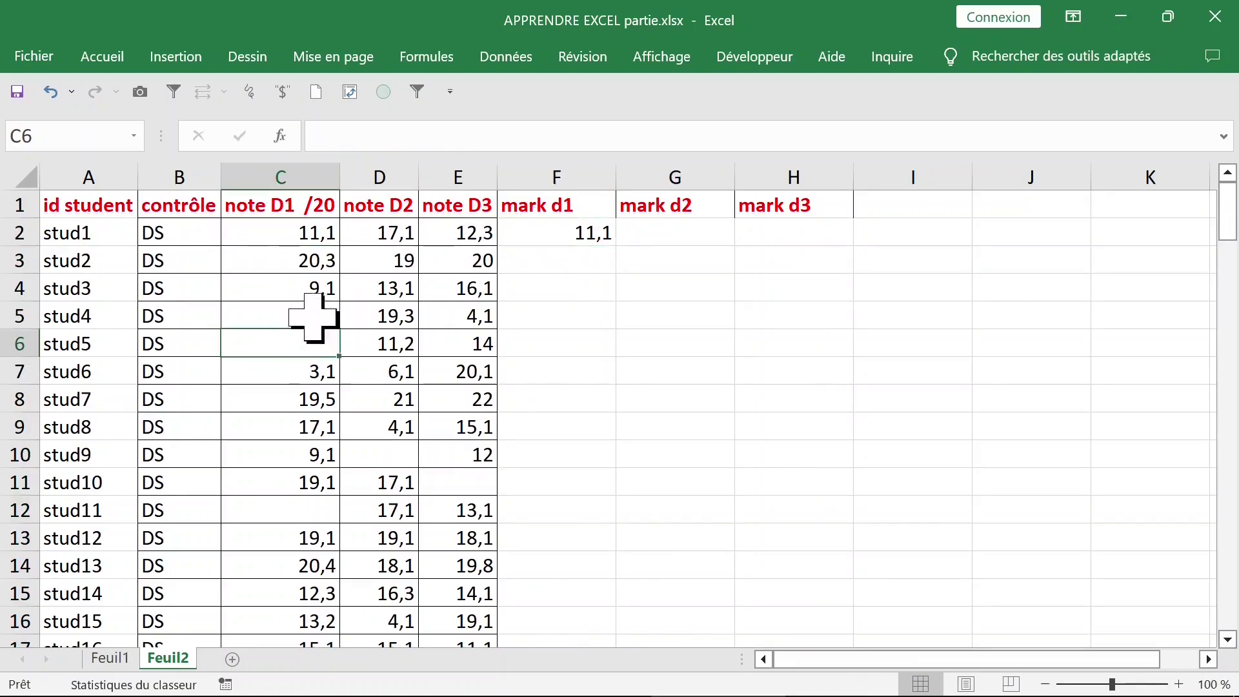
left_click(294, 235)
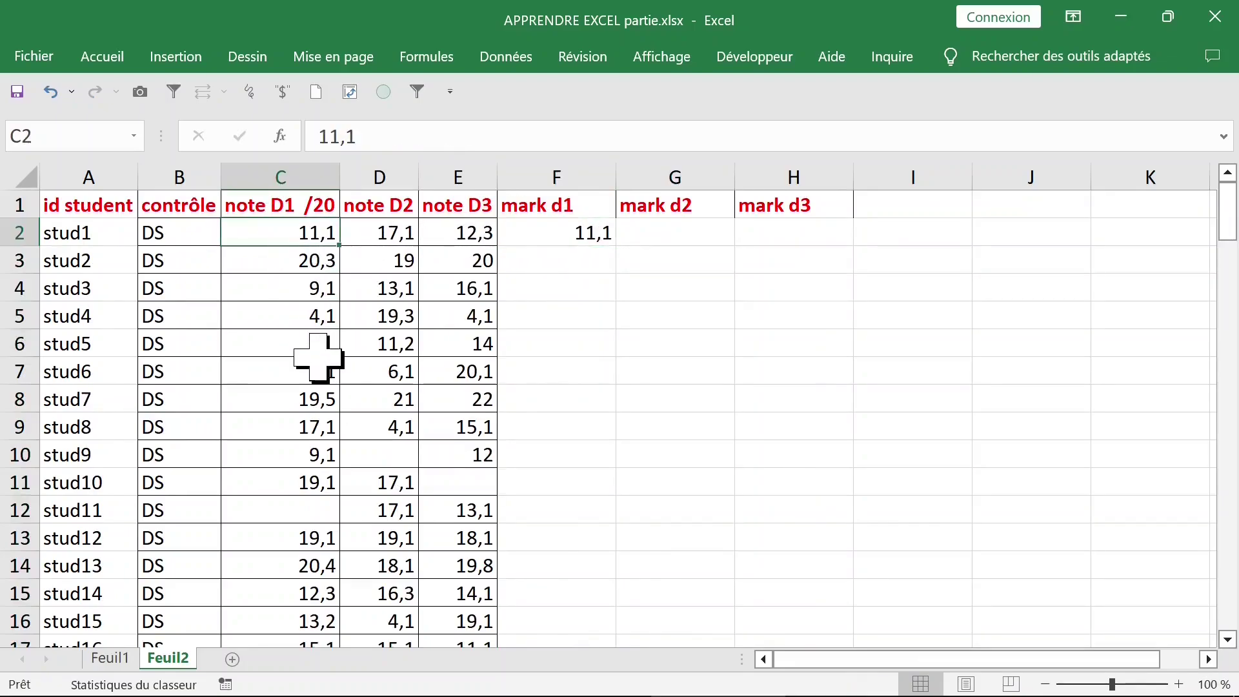
left_click(323, 353)
left_click(604, 238)
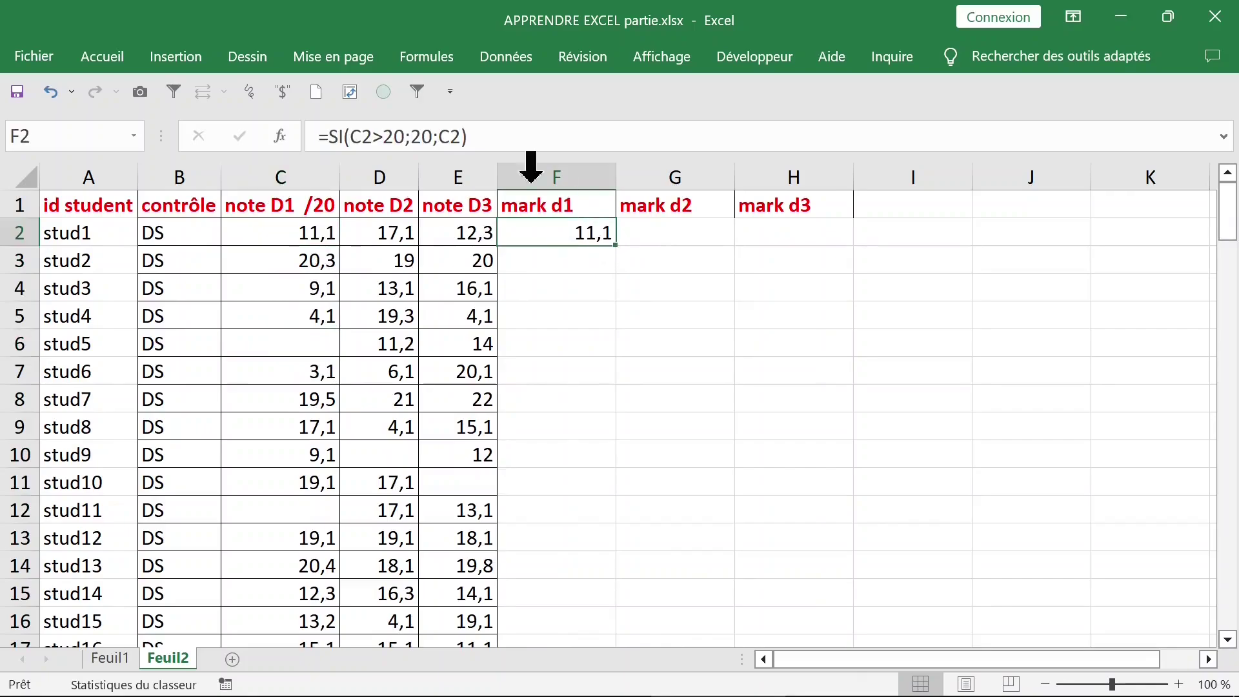
Step: Change F2's formula to =SI(C2>20;20;SI(C2="";"";C2)) so empty marks stay blank
double_click(448, 136)
type("s")
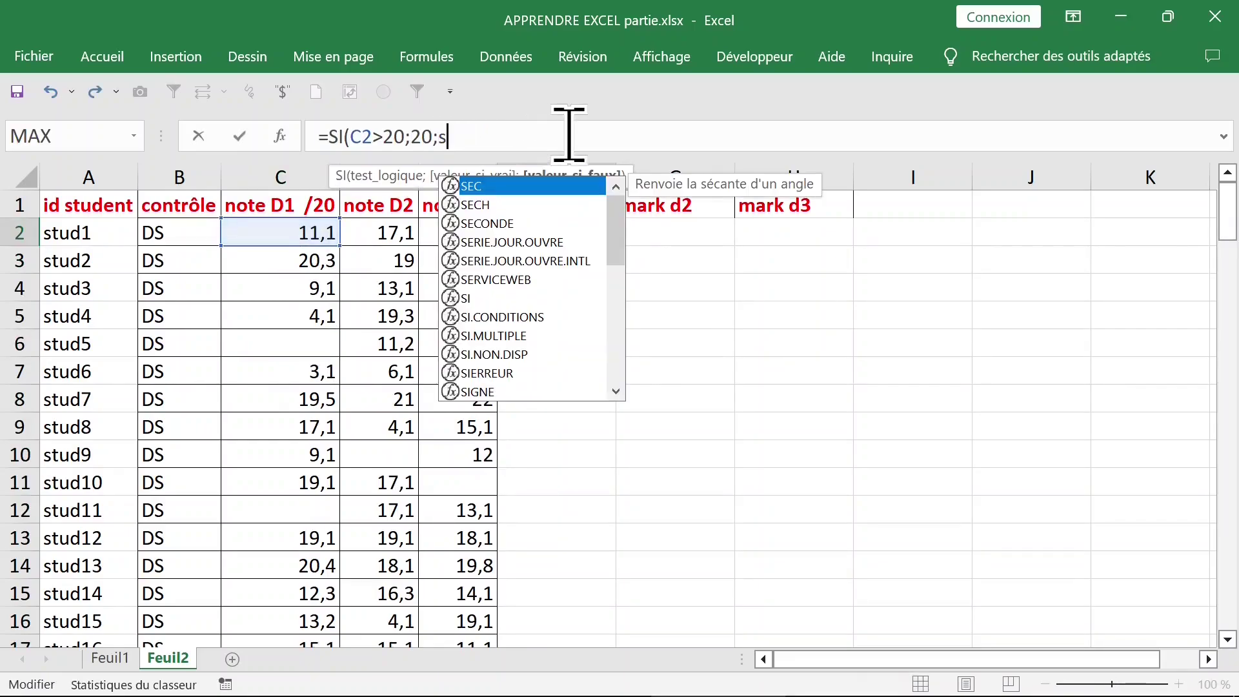
type("i")
key("Tab")
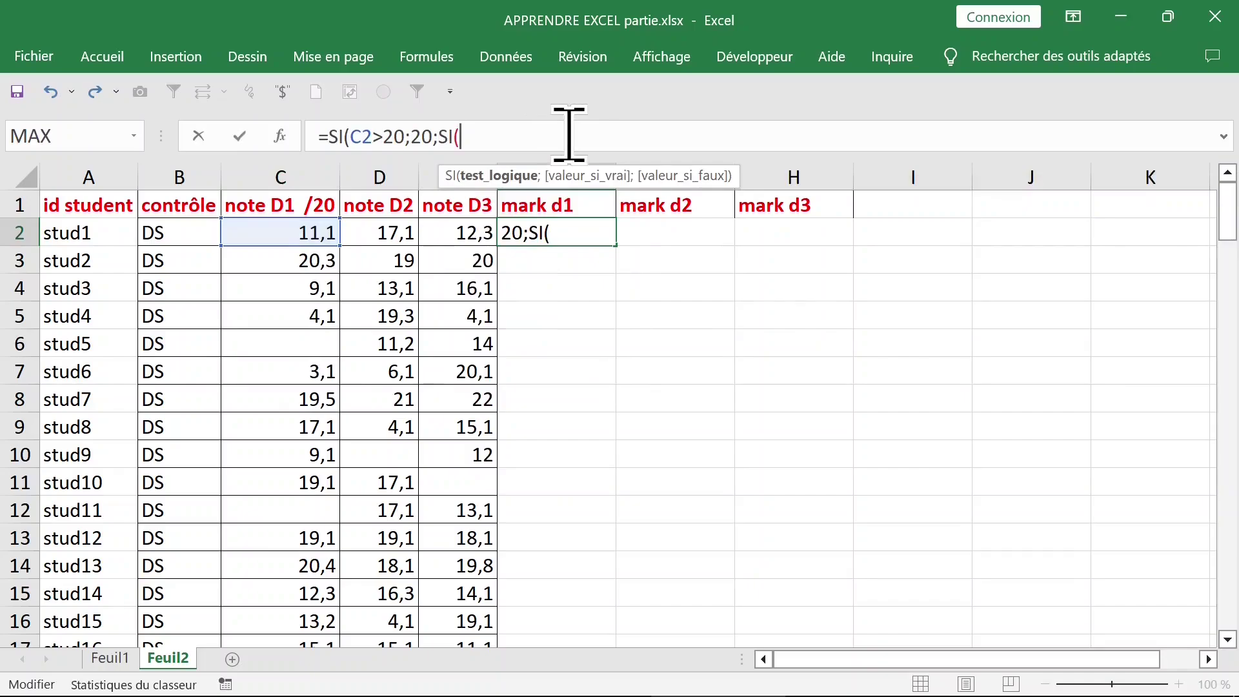
type("c2=\"\"")
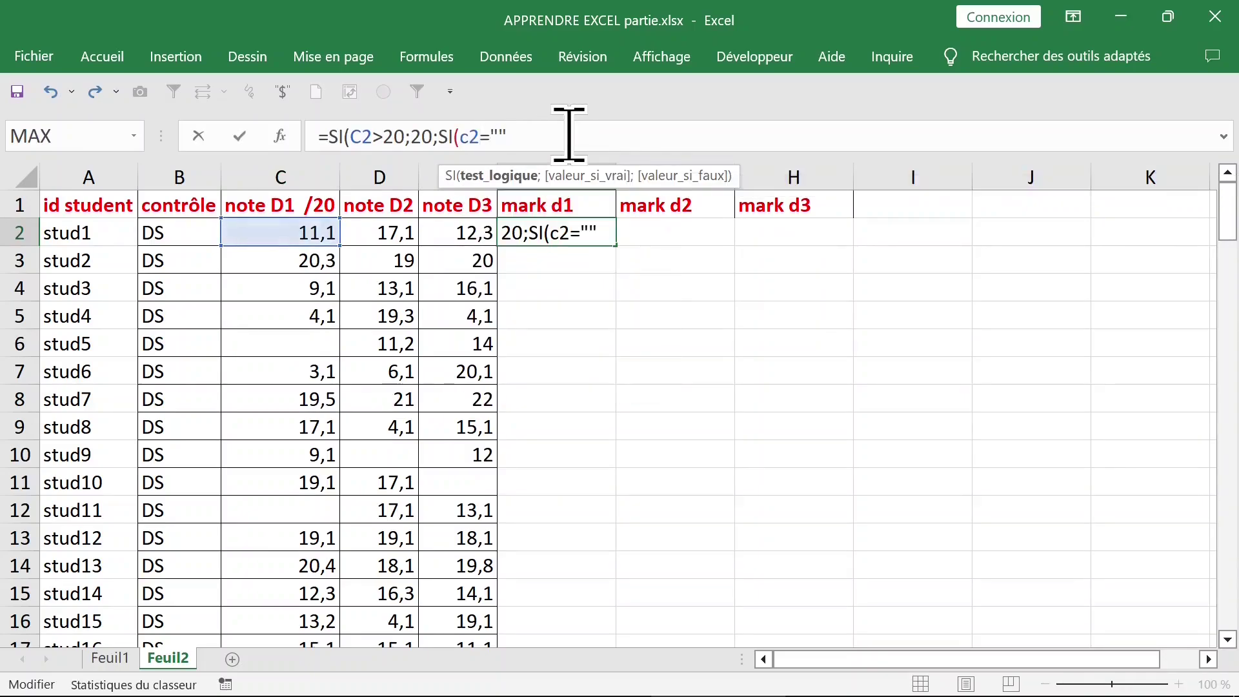
type(";")
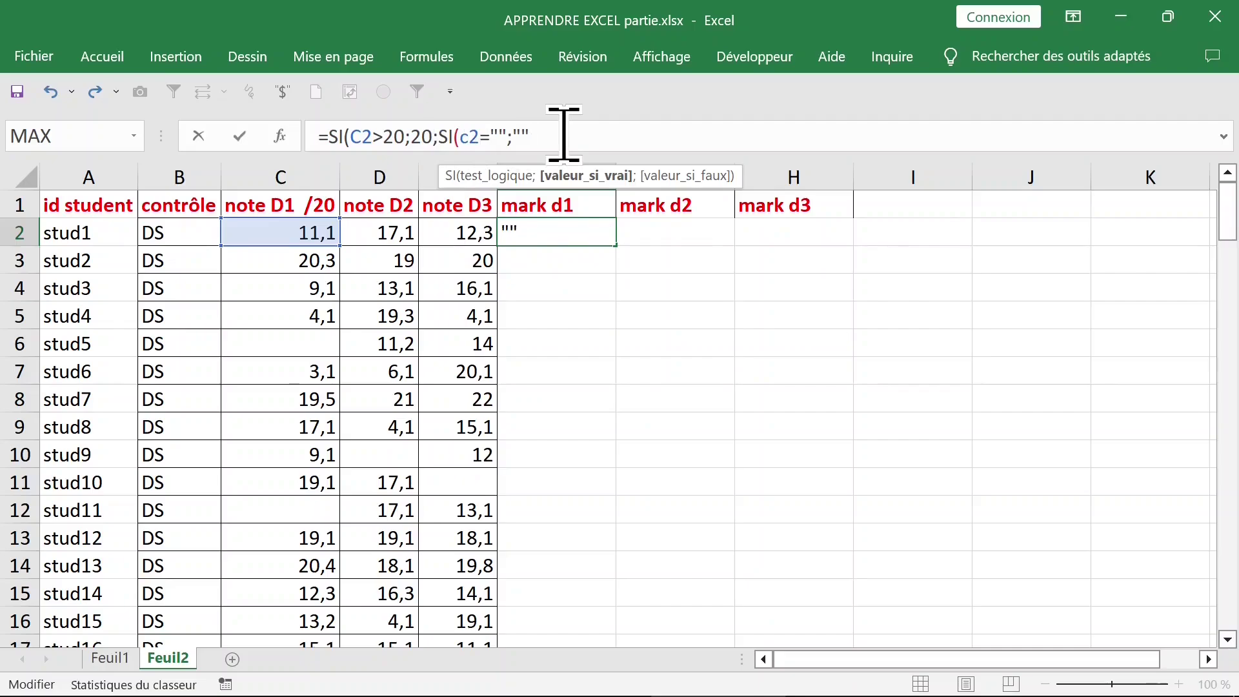
type(";c")
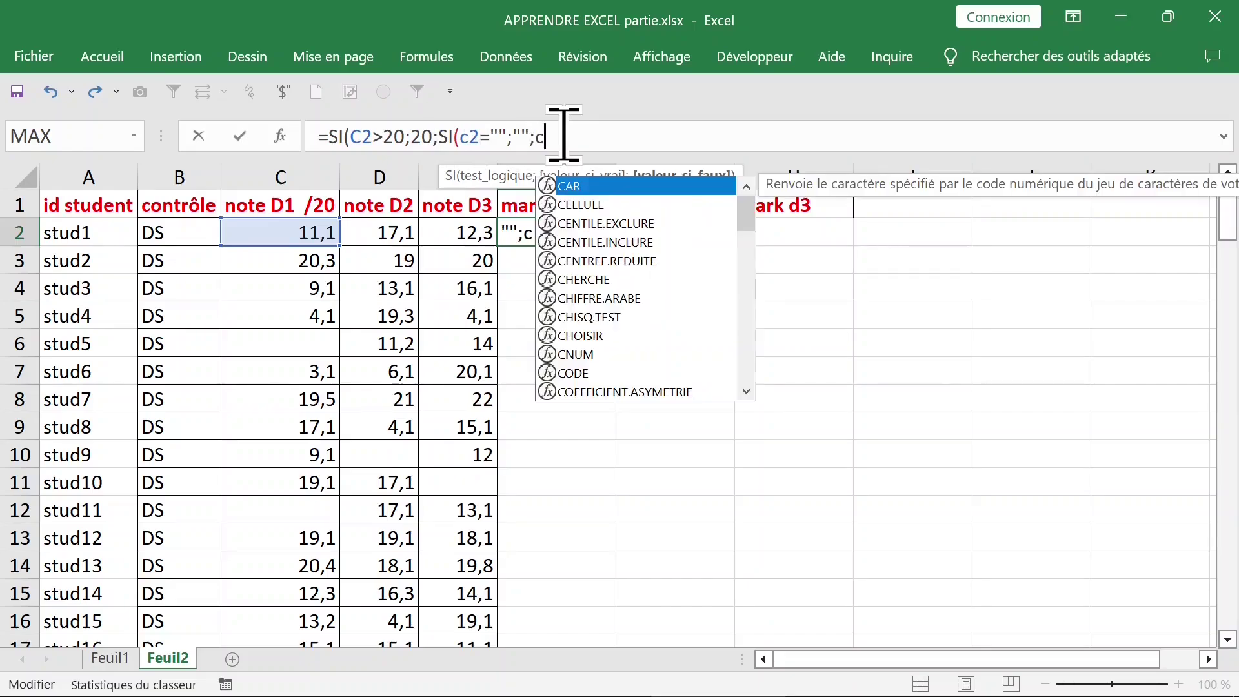
type("2)")
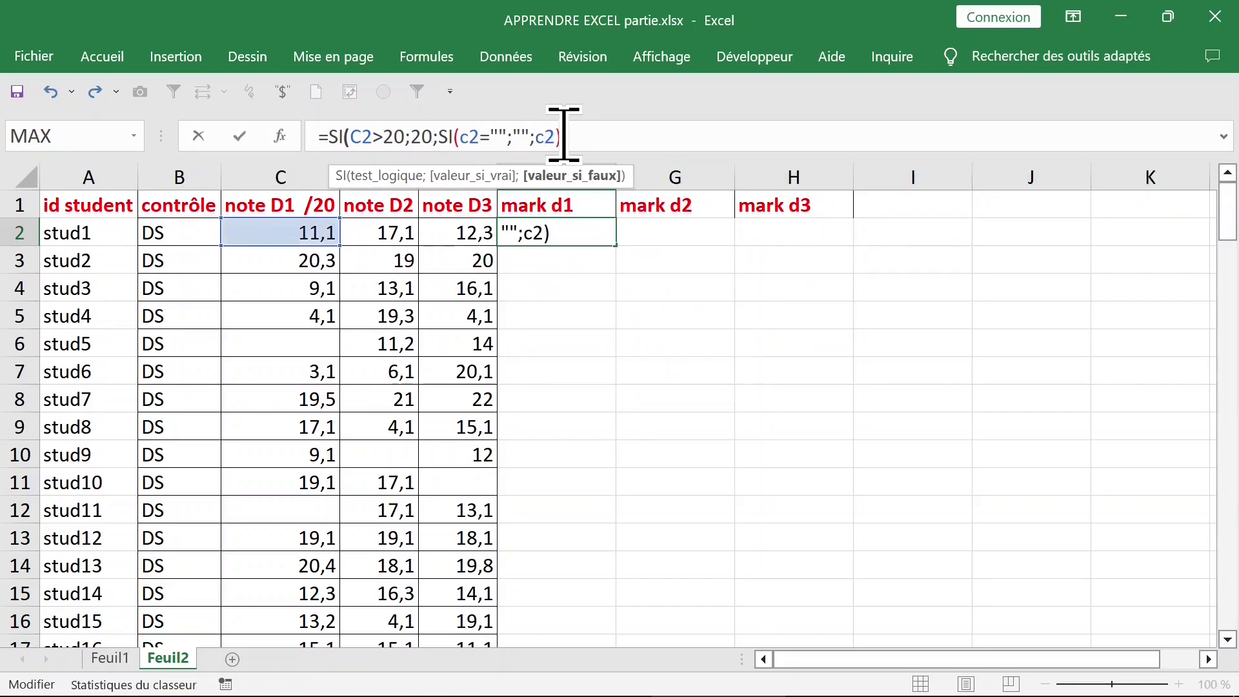
type(")")
key("Return")
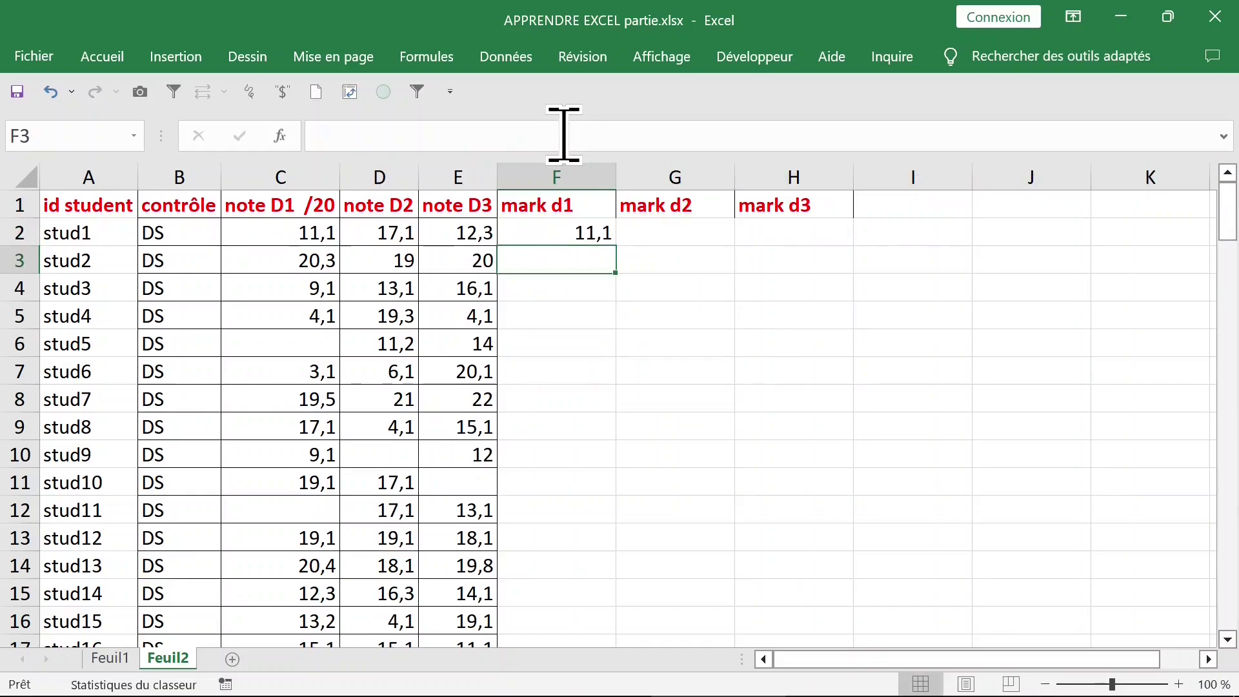
Step: Copy the nested formula down F3:F6 and check stud2's 20,3 mark is capped
left_click(581, 239)
left_click_drag(616, 248, 614, 354)
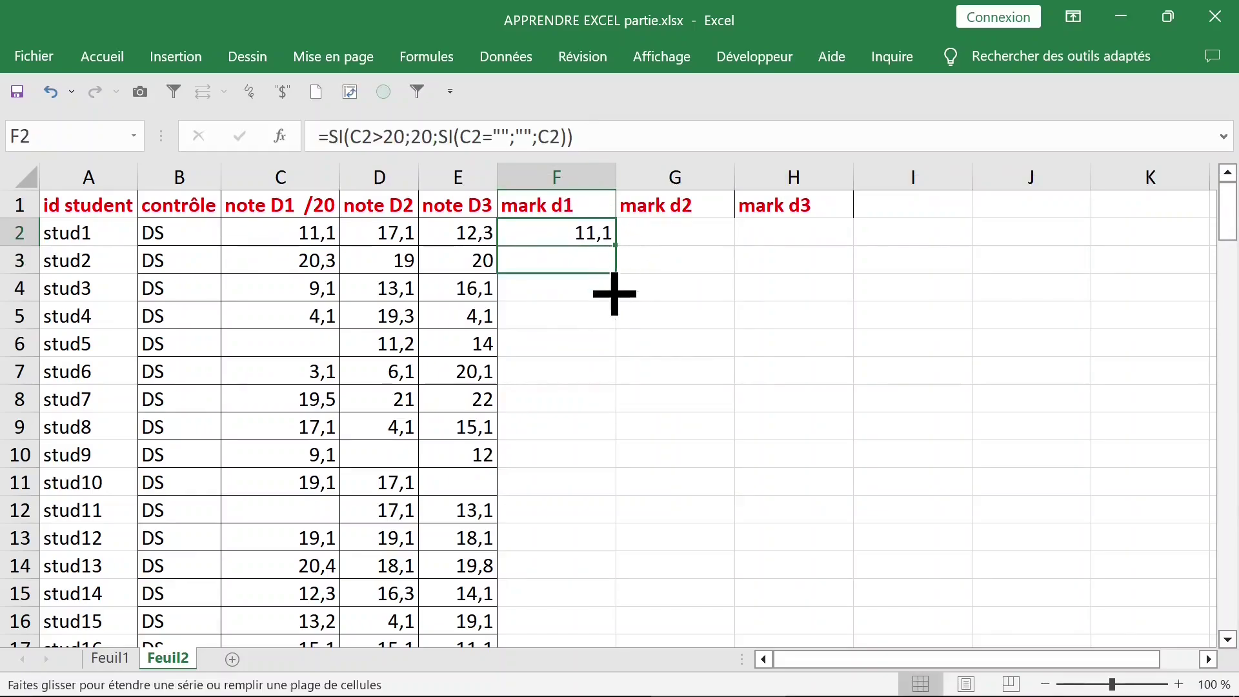
left_click(571, 264)
left_click(332, 261)
left_click(550, 262)
left_click(316, 261)
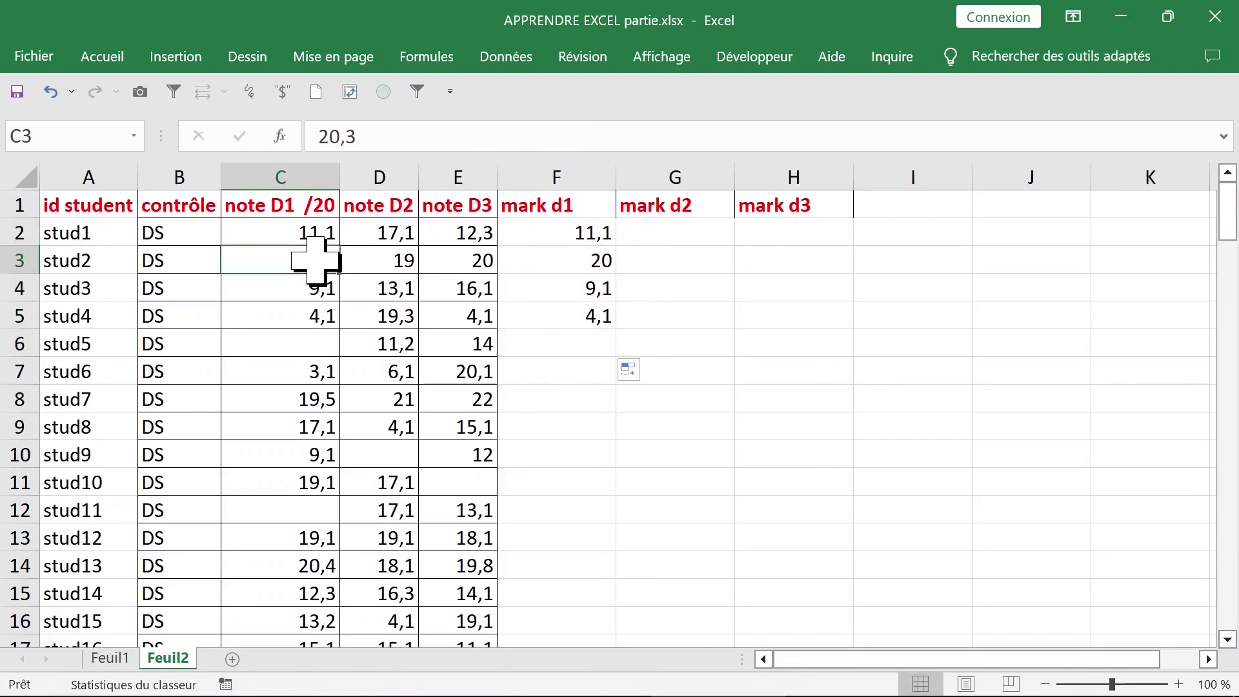
Step: Confirm stud5's mark d1 is blank, then copy F2's formula across to G2:H2
left_click(594, 261)
left_click(582, 341)
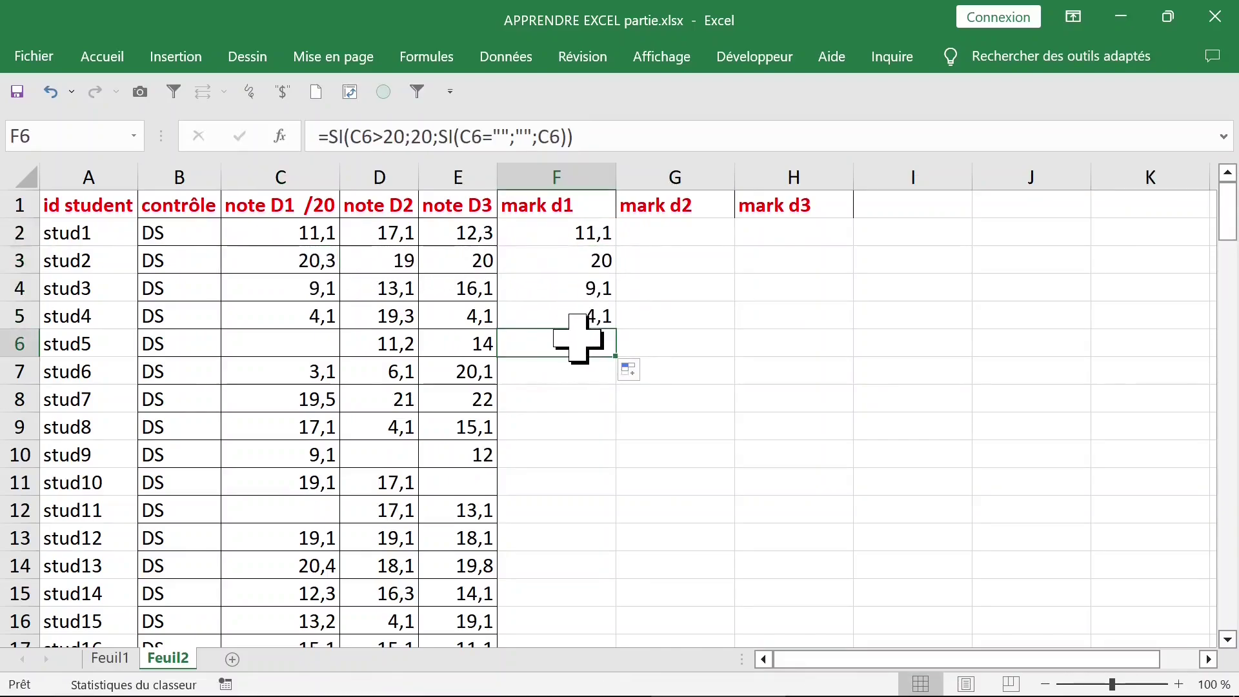
left_click(326, 345)
left_click(570, 345)
left_click(581, 236)
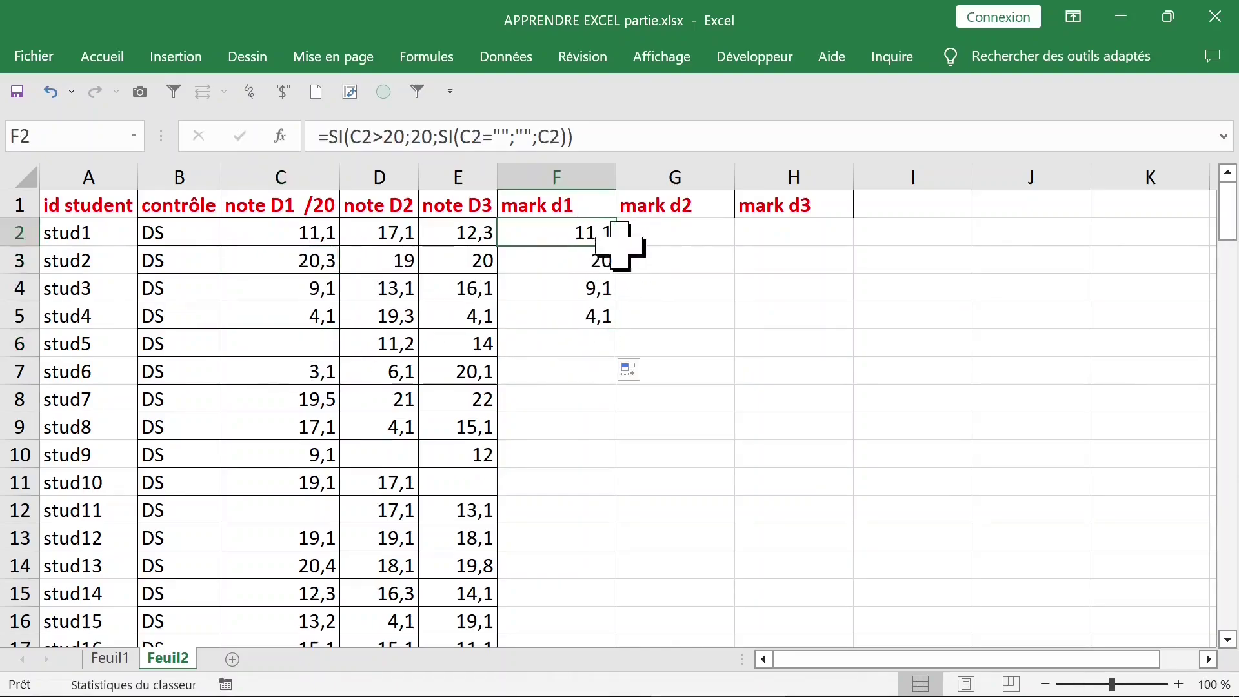
left_click_drag(615, 245, 816, 245)
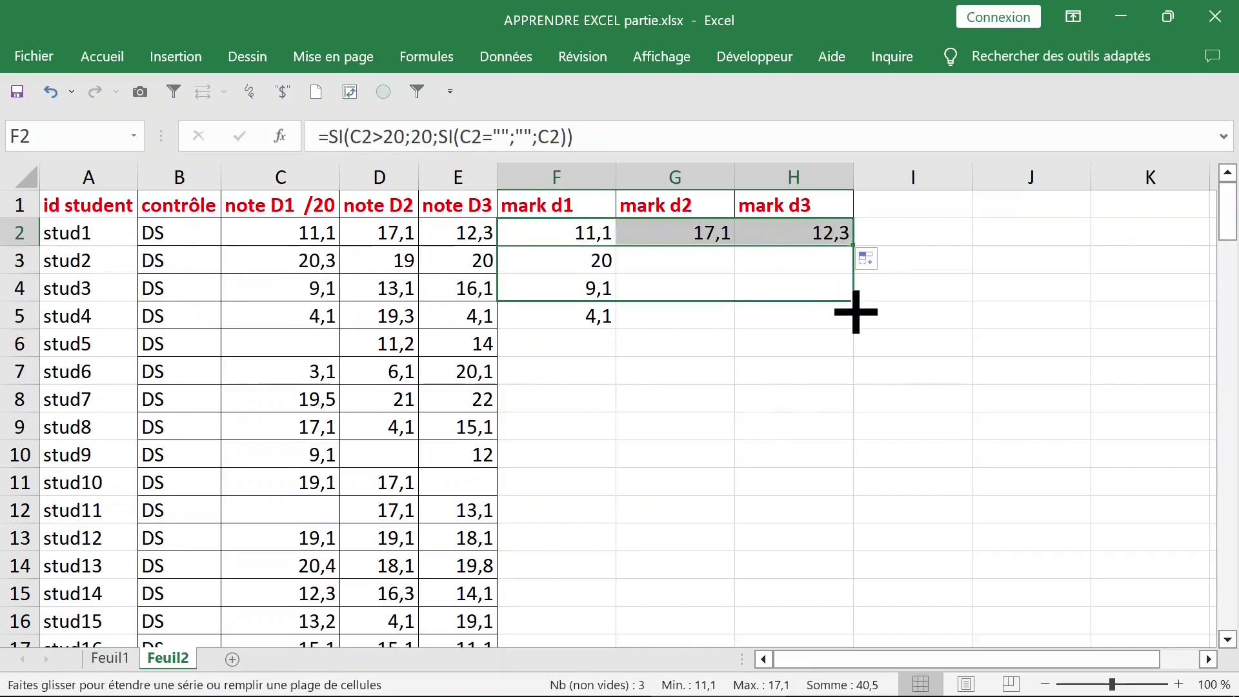
Step: Save the workbook and fill the mark d1–d3 formulas down the whole table
left_click_drag(856, 248, 857, 326)
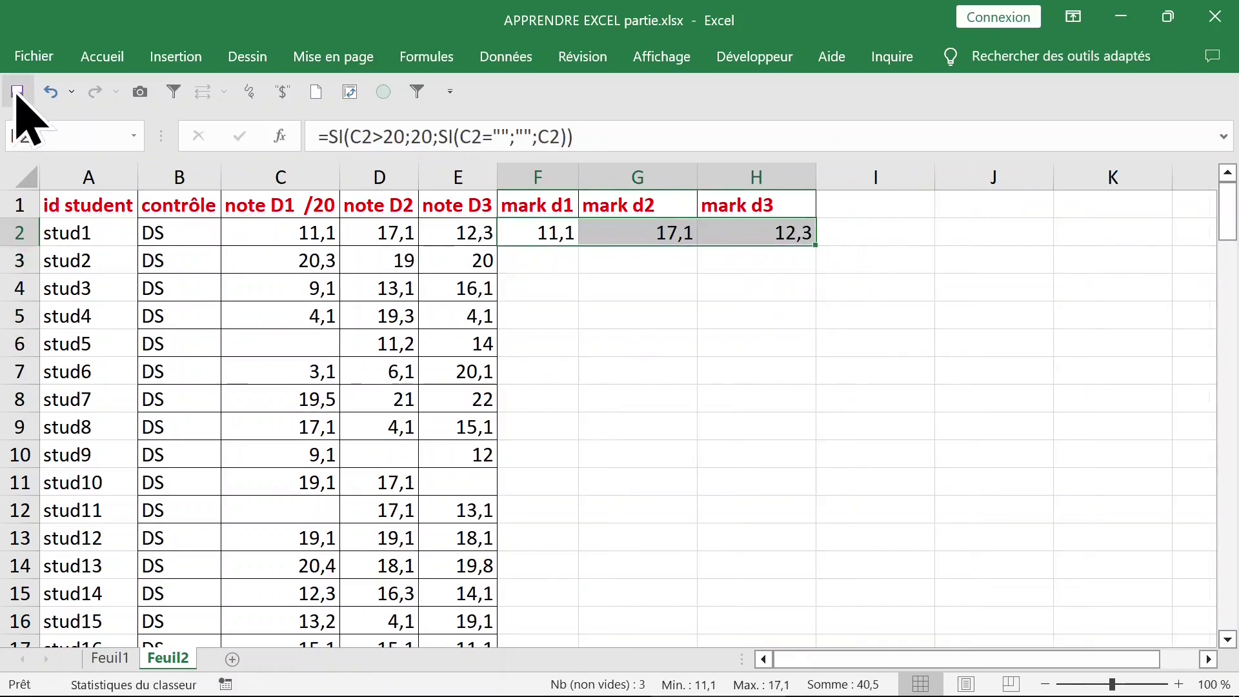
left_click(18, 91)
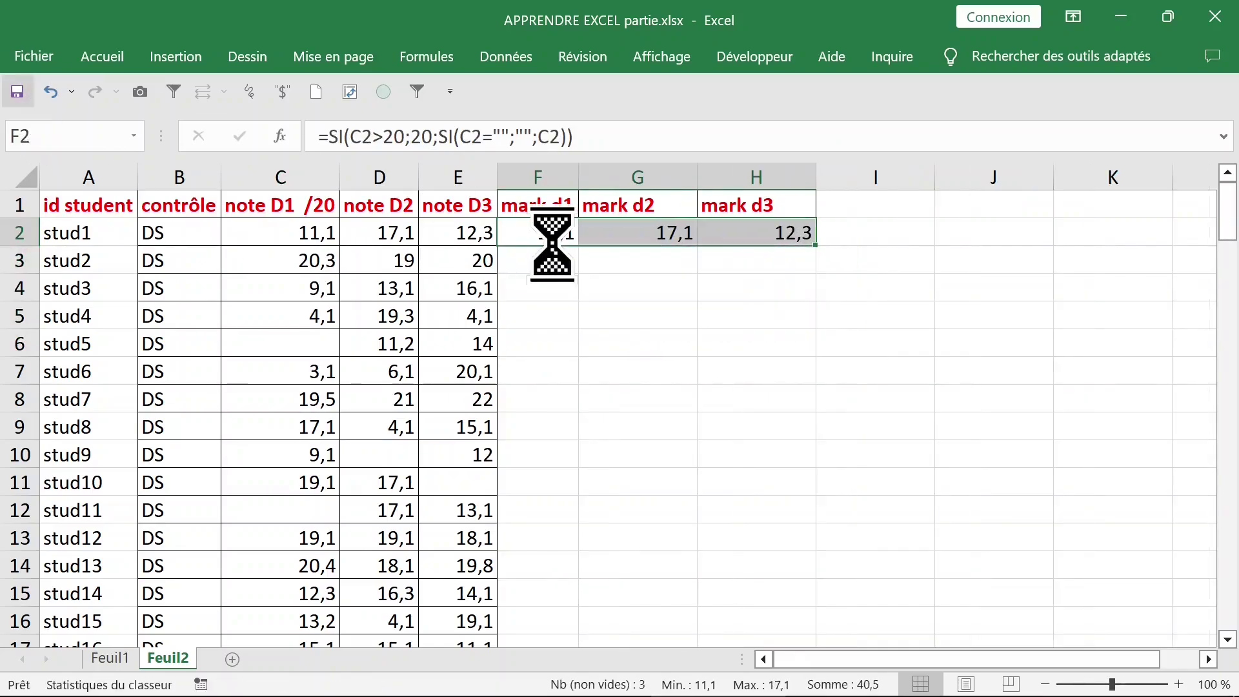
left_click_drag(553, 235, 764, 229)
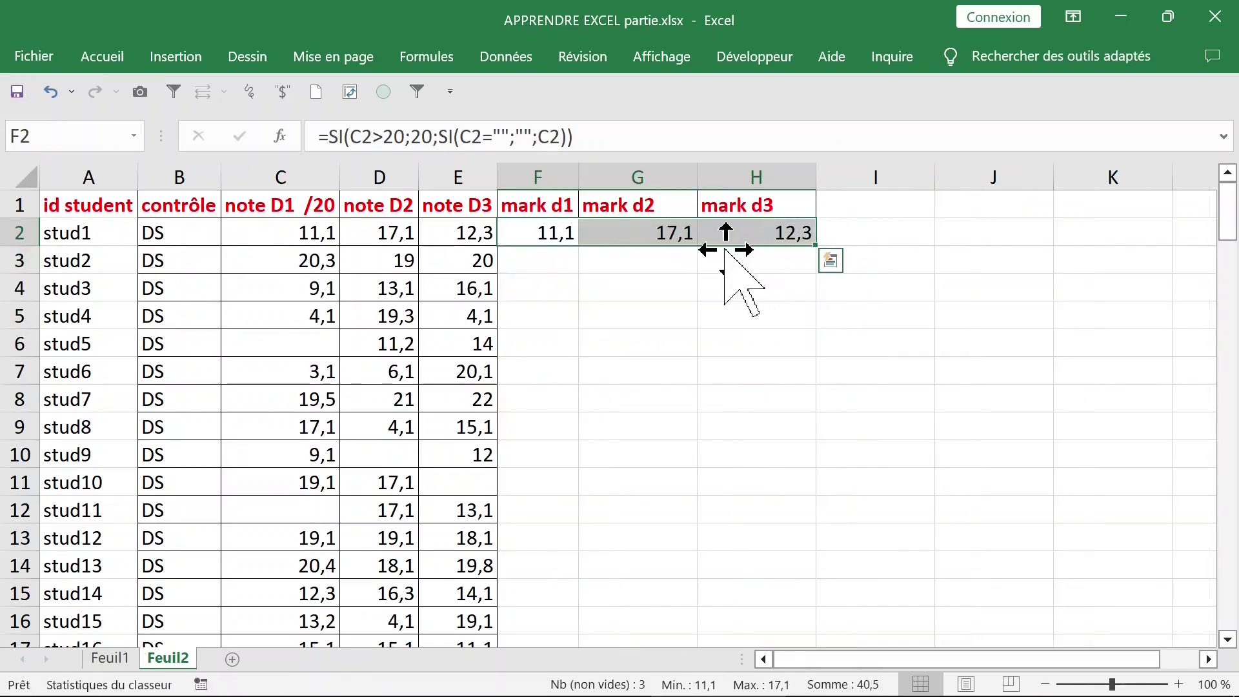
double_click(816, 246)
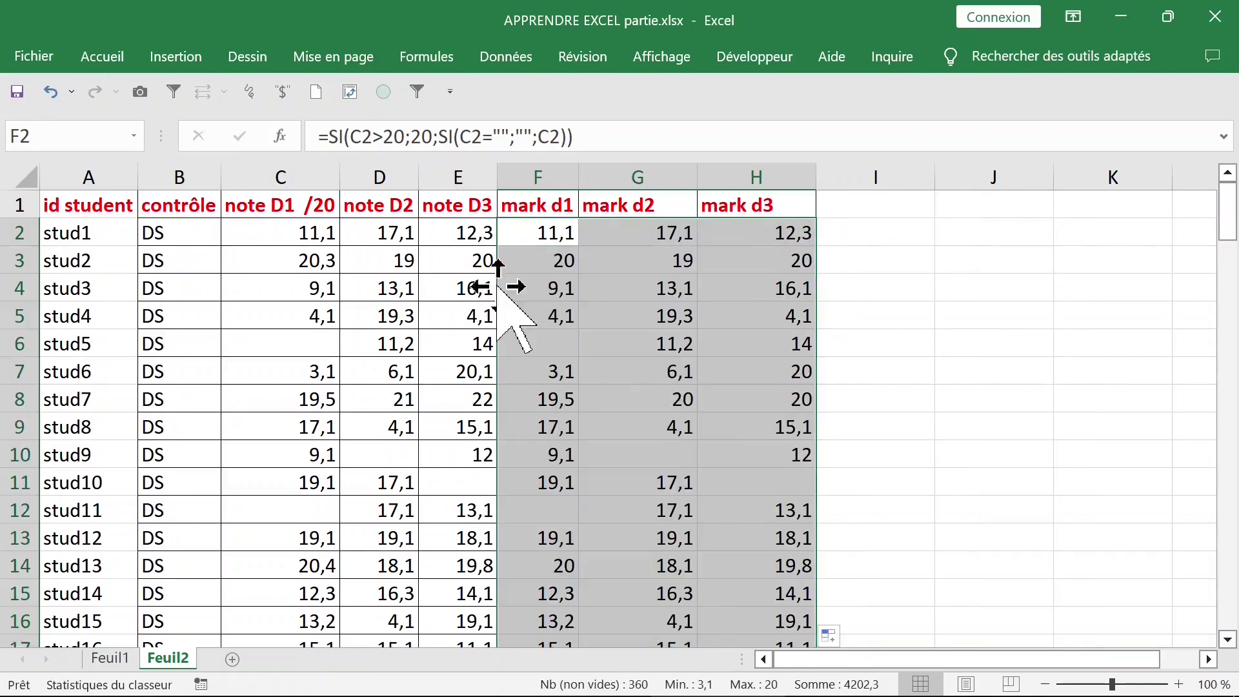
left_click(468, 289)
Step: Hide the note D1–D3 columns C to E
left_click(284, 176)
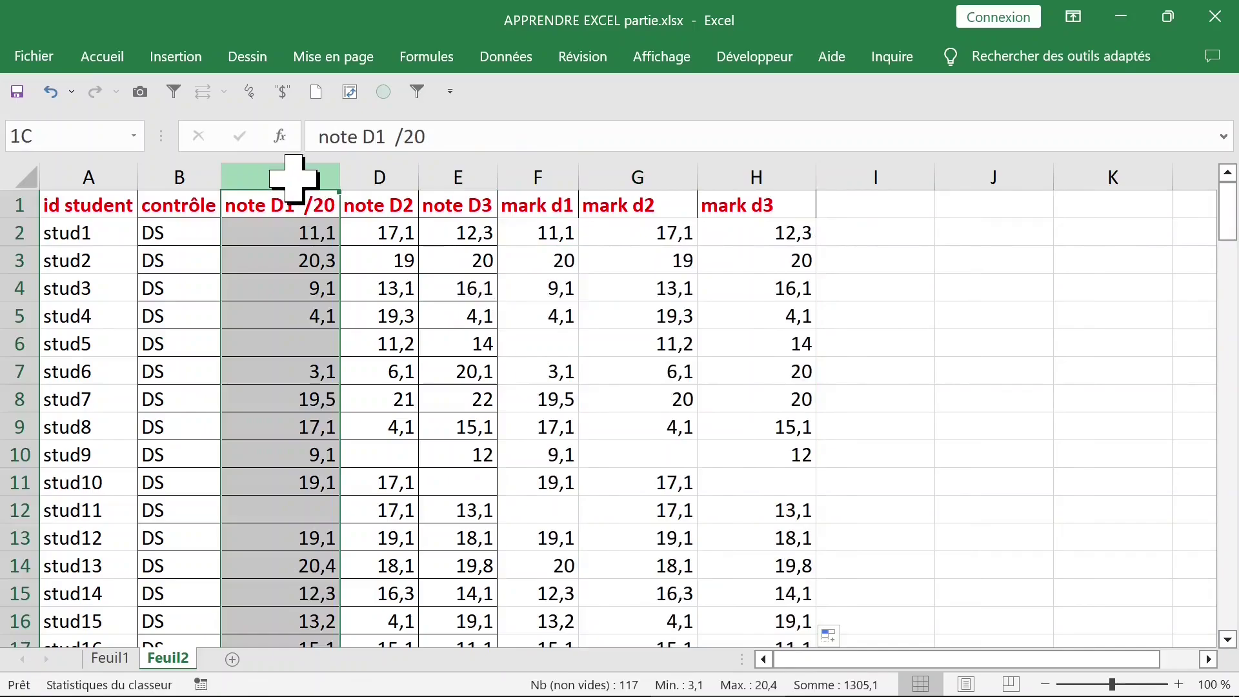
left_click_drag(293, 176, 439, 173)
right_click(385, 186)
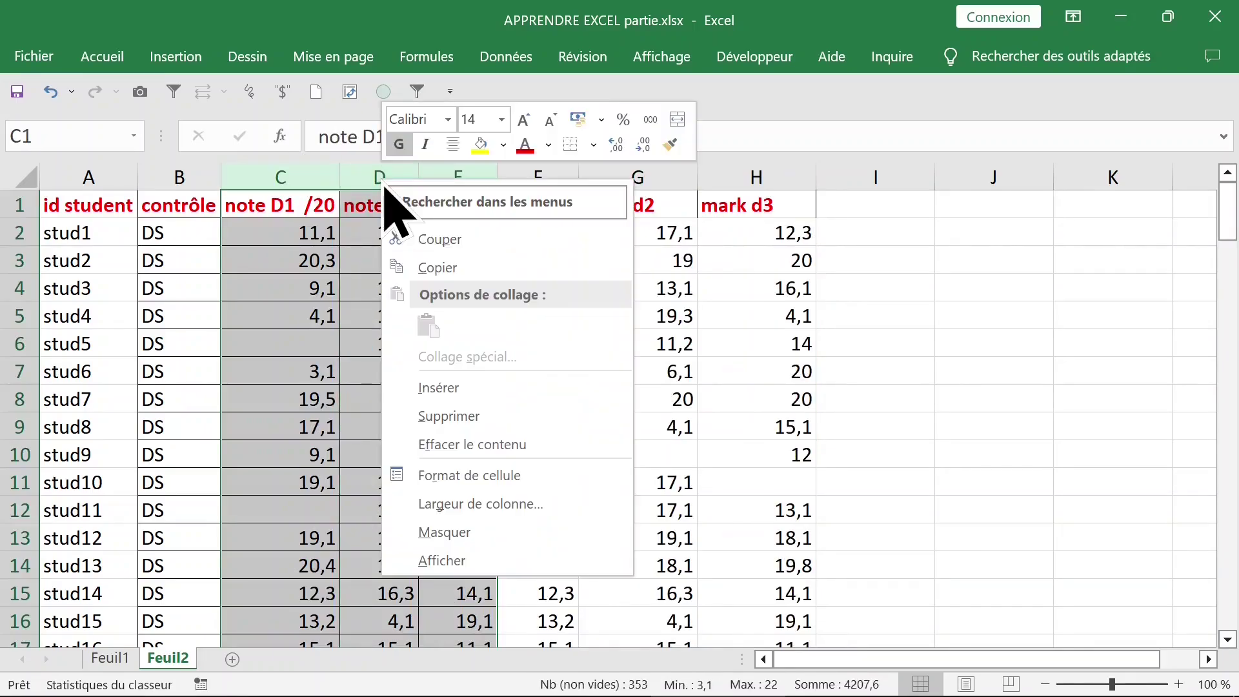
left_click(475, 536)
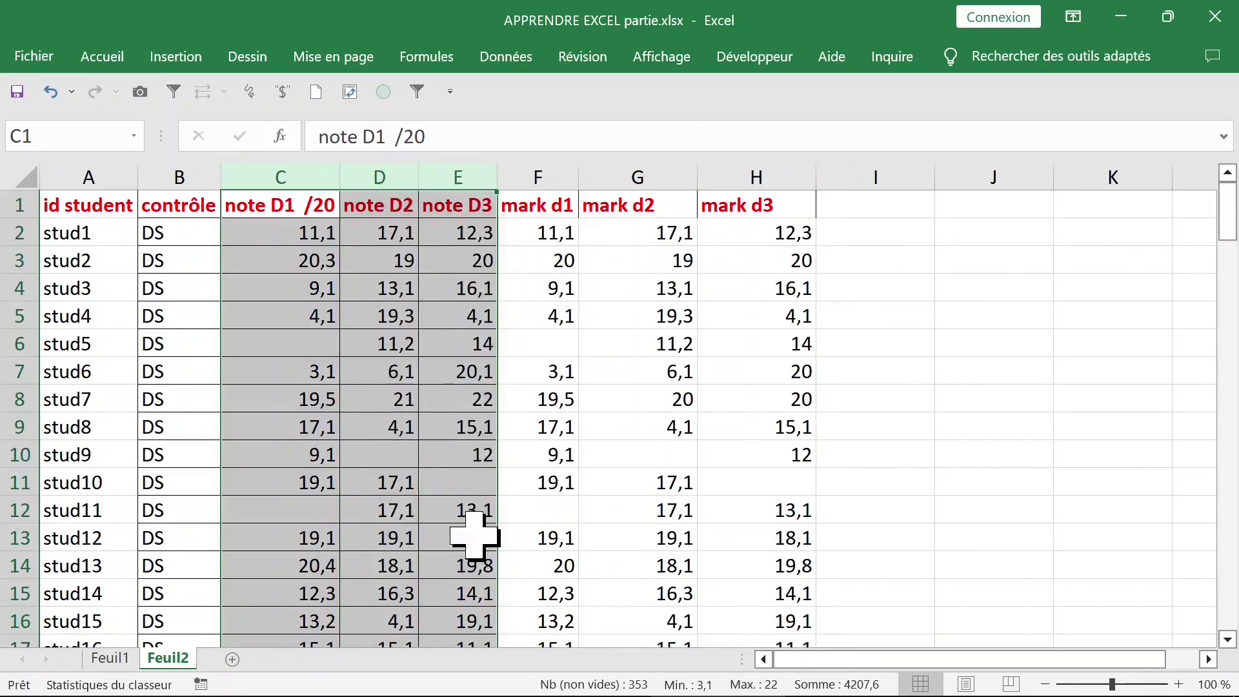
left_click(375, 320)
left_click(525, 366)
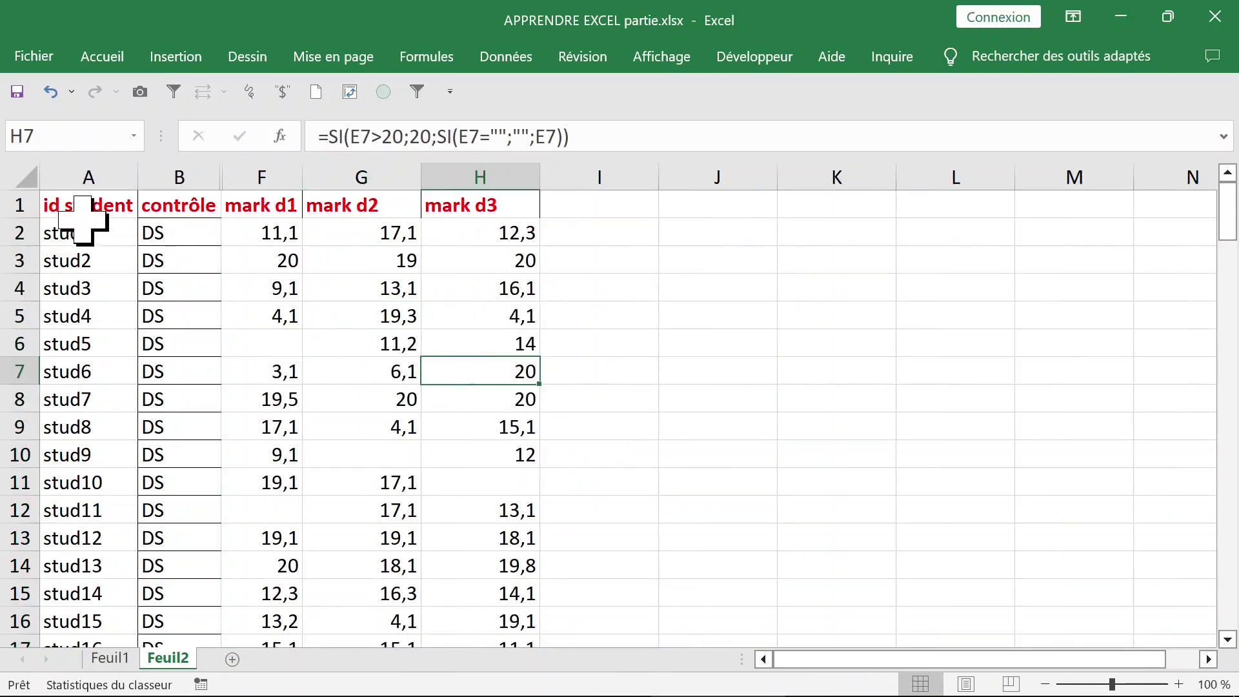
left_click(56, 209)
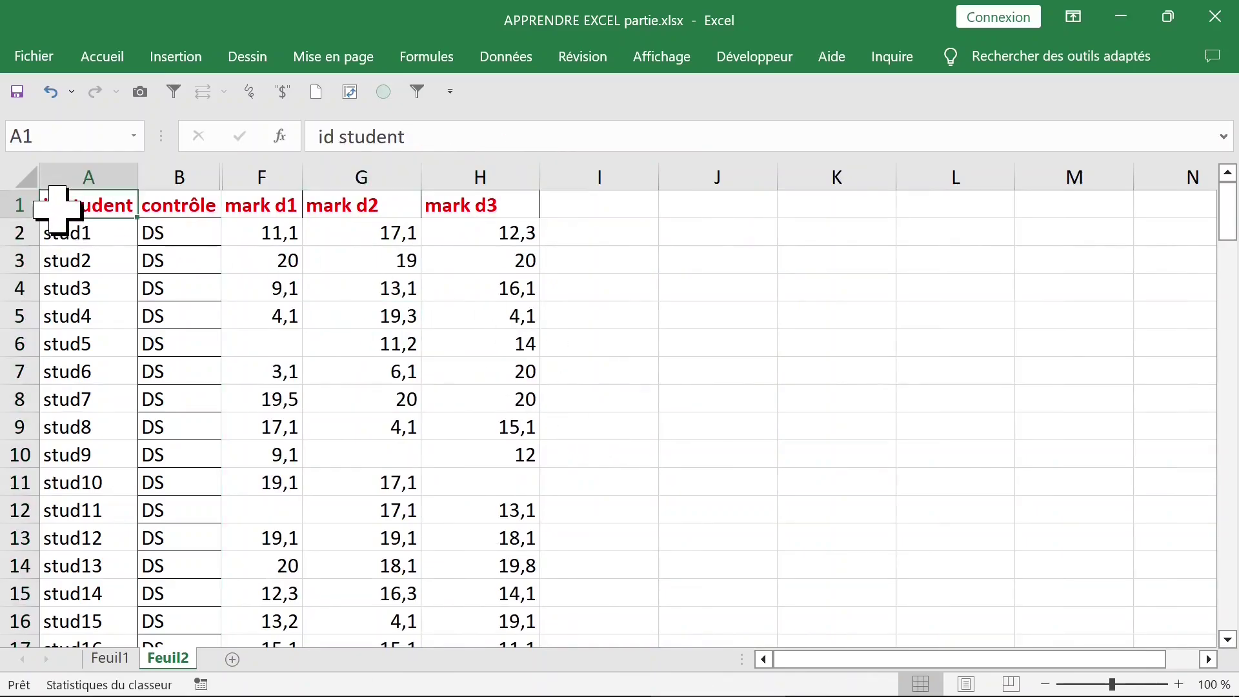
Step: Select A1:H121 and apply Toutes les bordures to every cell
left_click_drag(57, 208, 471, 212)
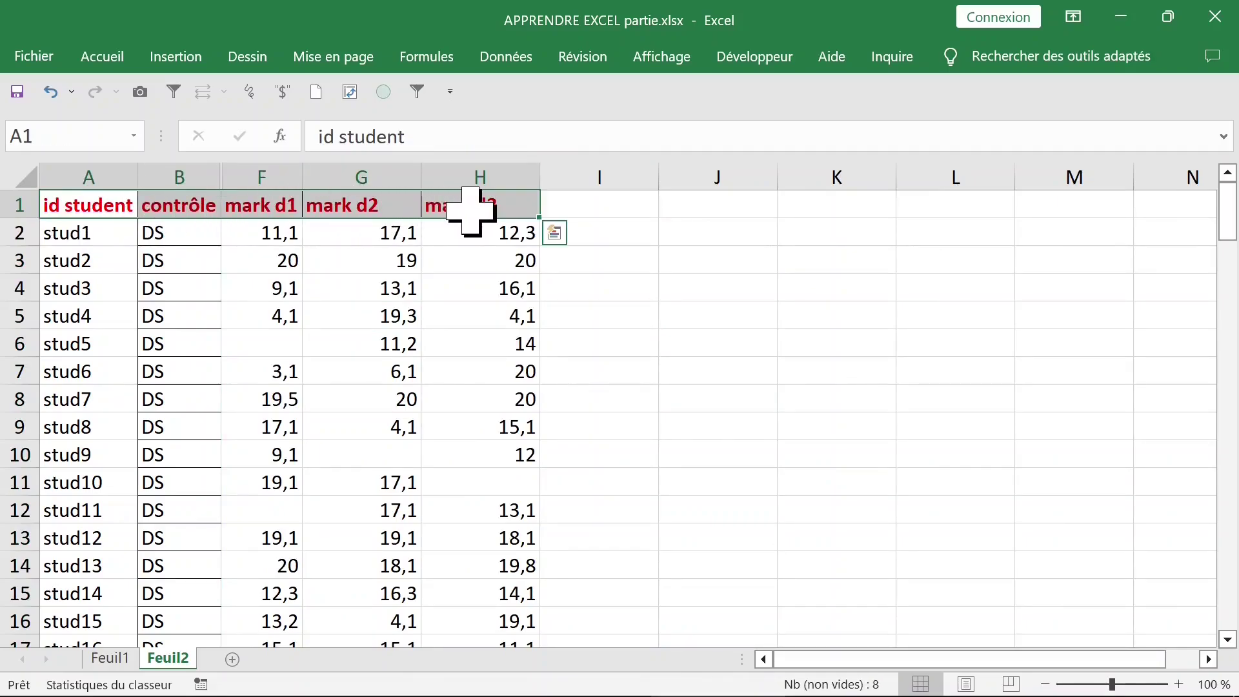
key("ctrl+shift+Down")
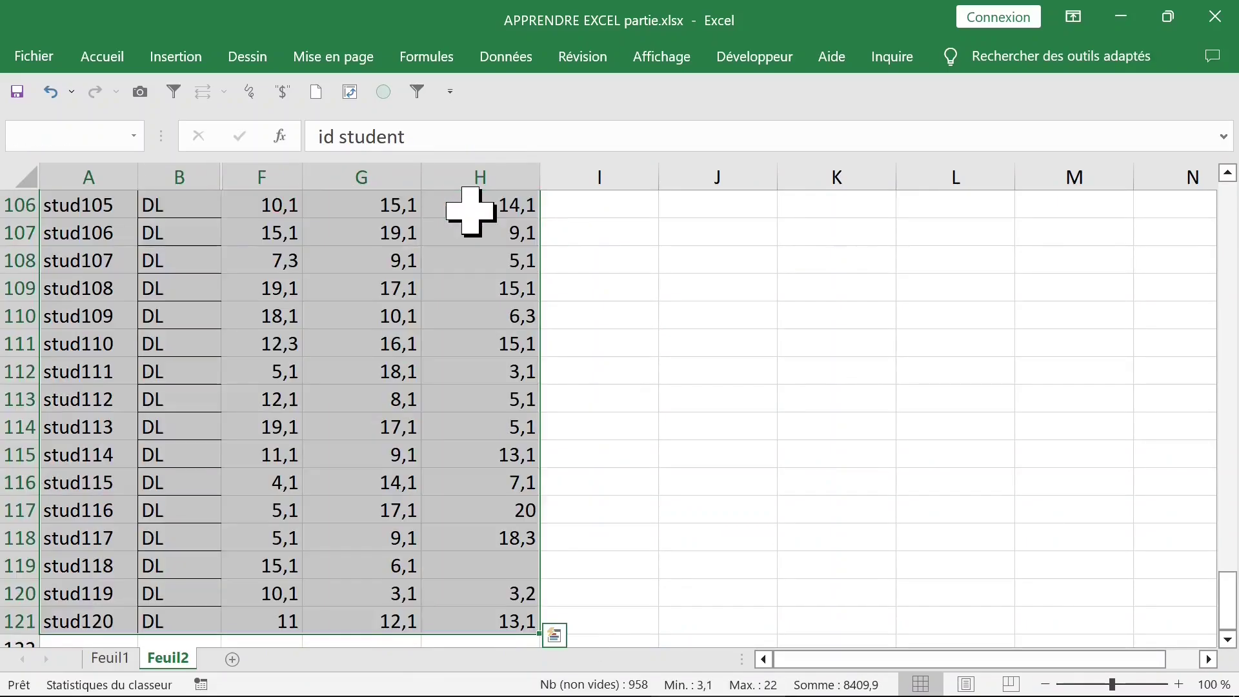
scroll(471, 212, "up", 20)
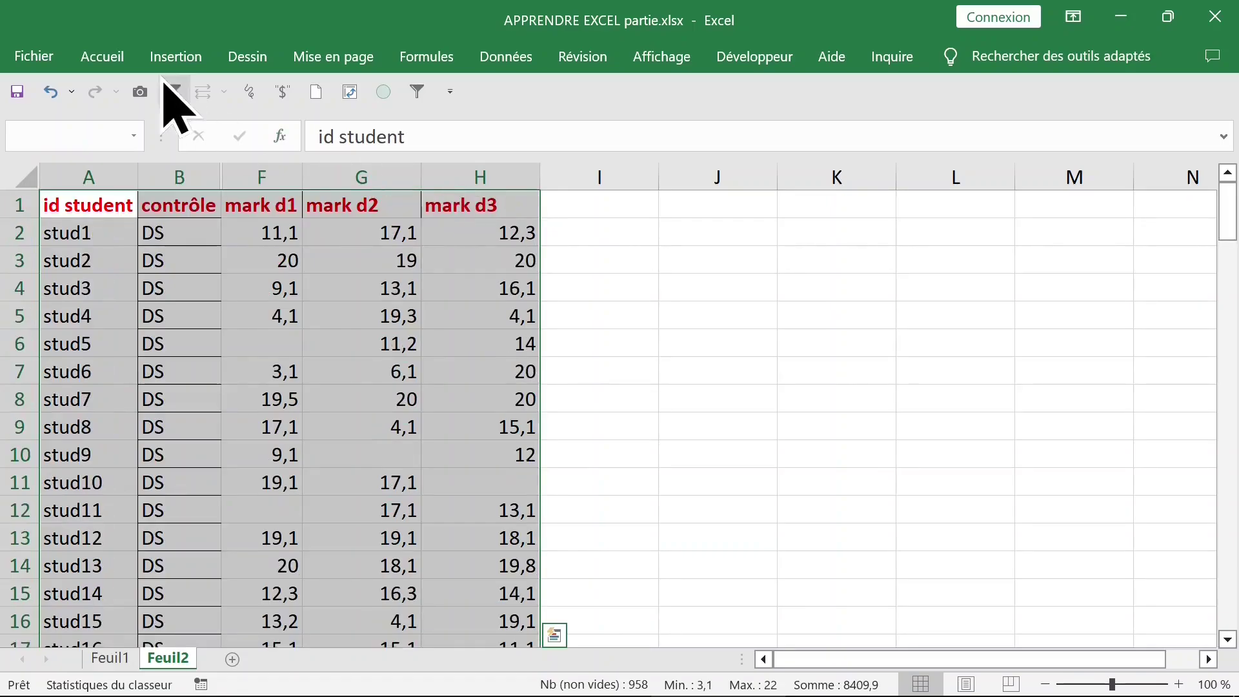
left_click(111, 60)
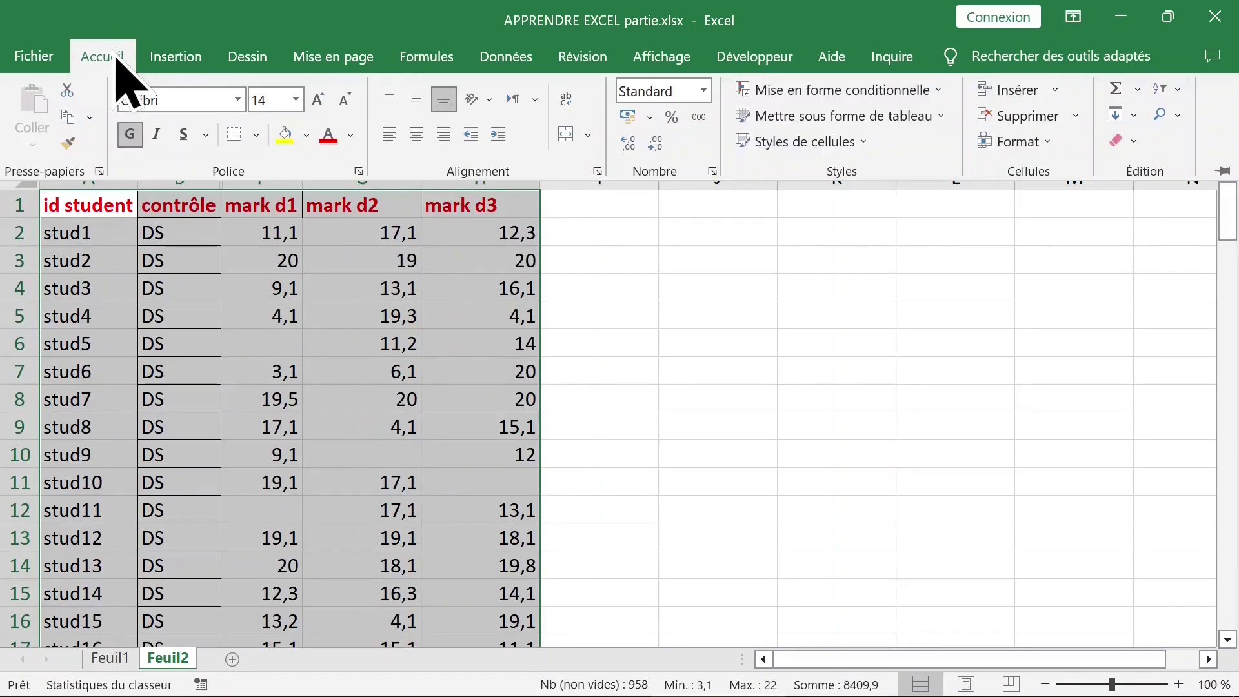
left_click(256, 135)
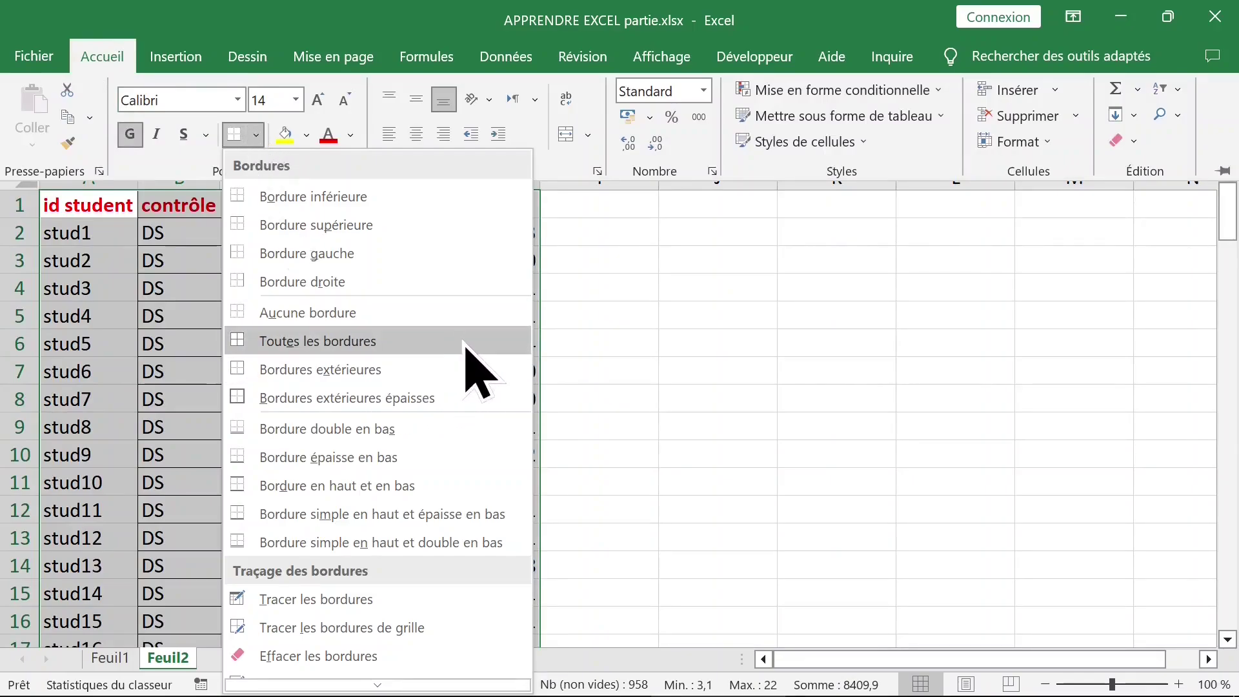
left_click(420, 345)
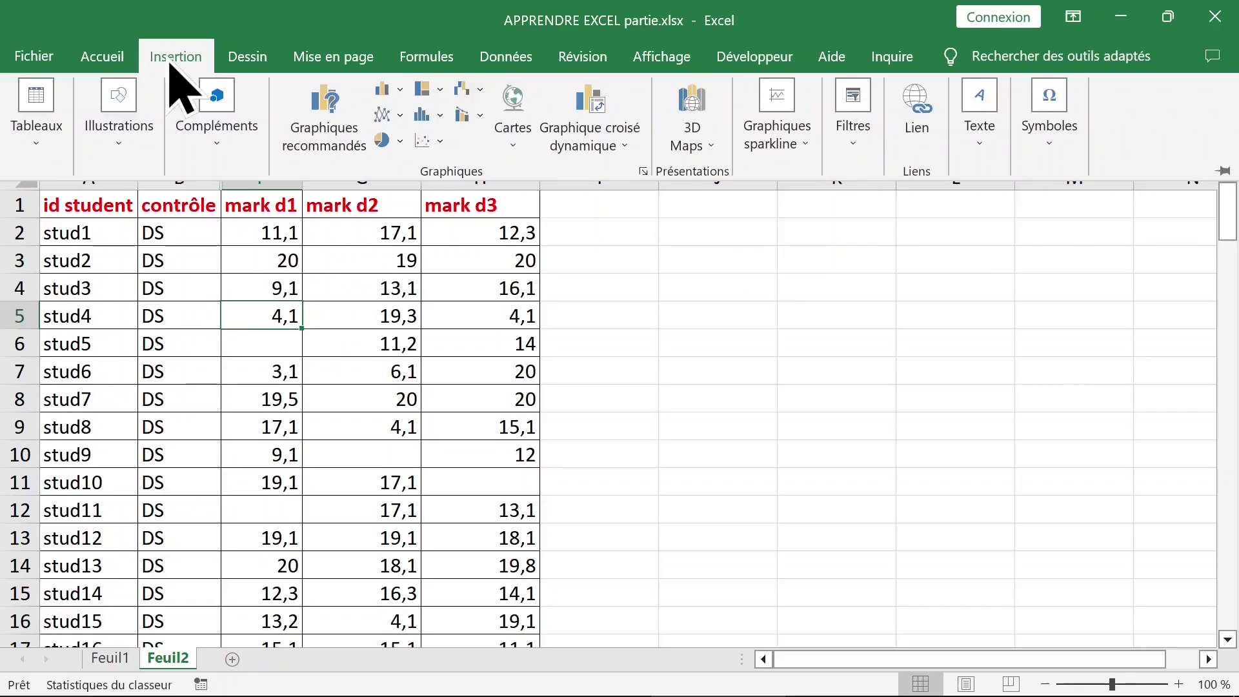
Step: Insert a pivot table from Feuil2 data A1:H121 on the existing sheet at cell K1
left_click(274, 316)
left_click(268, 342)
left_click(268, 197)
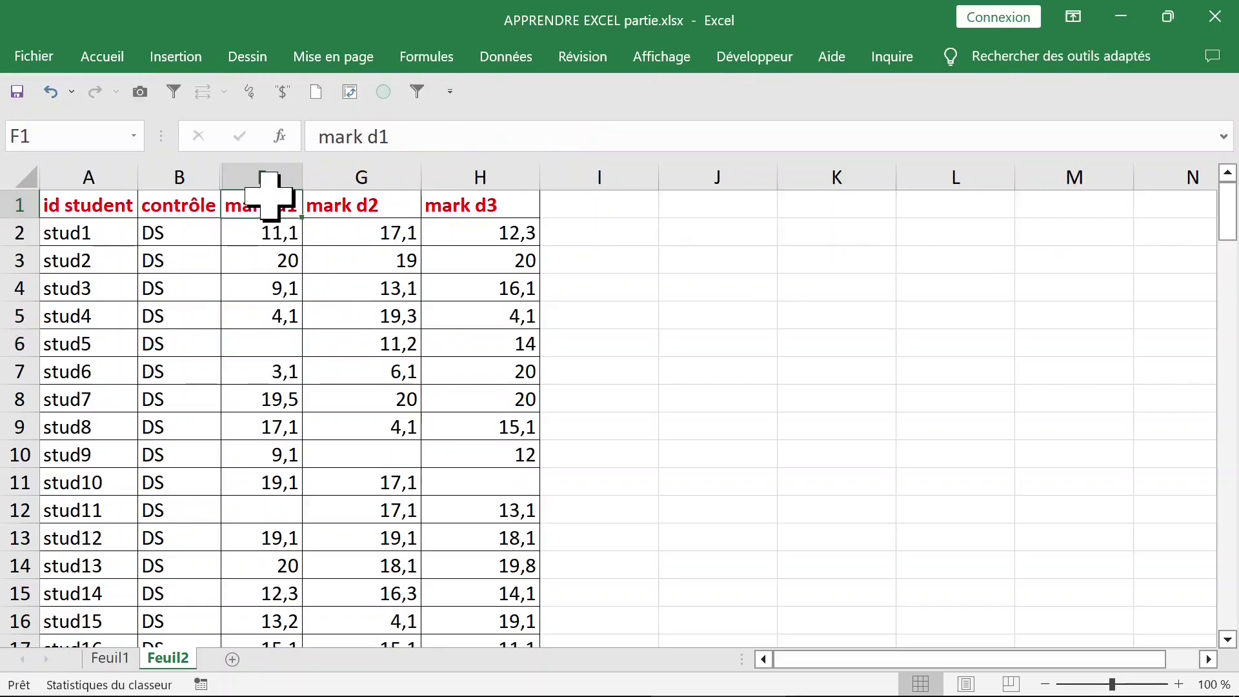
left_click(326, 281)
left_click(265, 231)
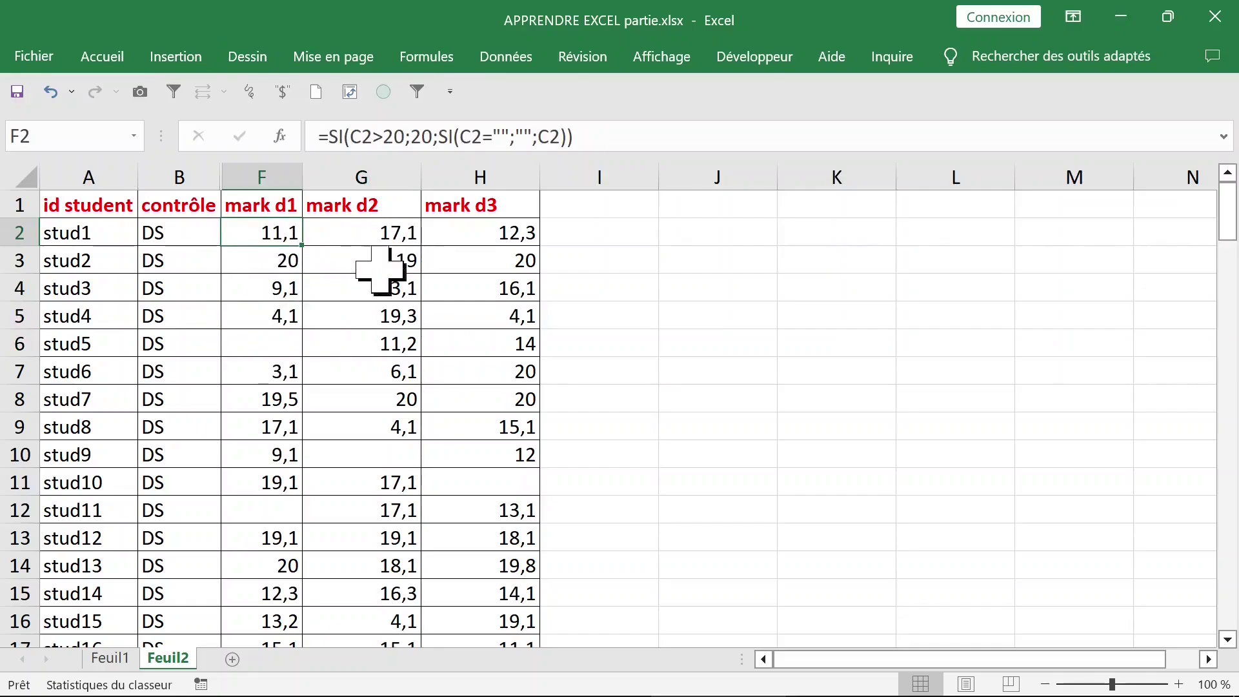
left_click(180, 59)
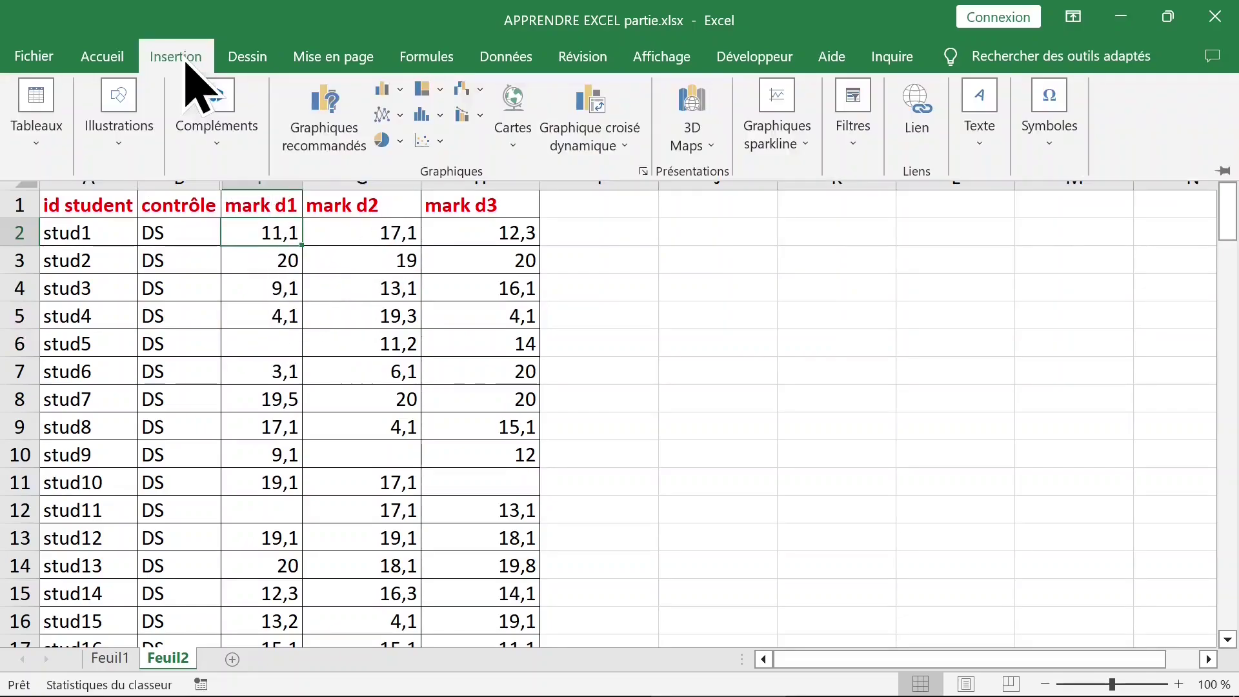
left_click(57, 106)
left_click(55, 210)
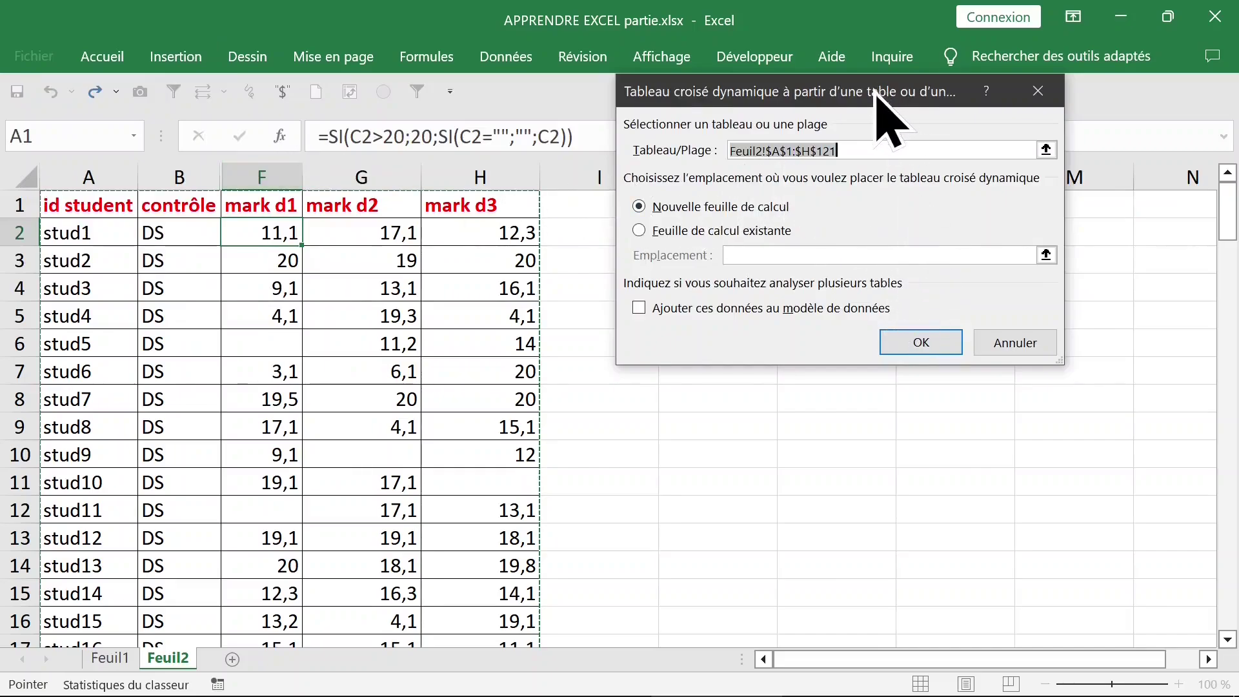
left_click_drag(876, 91, 365, 133)
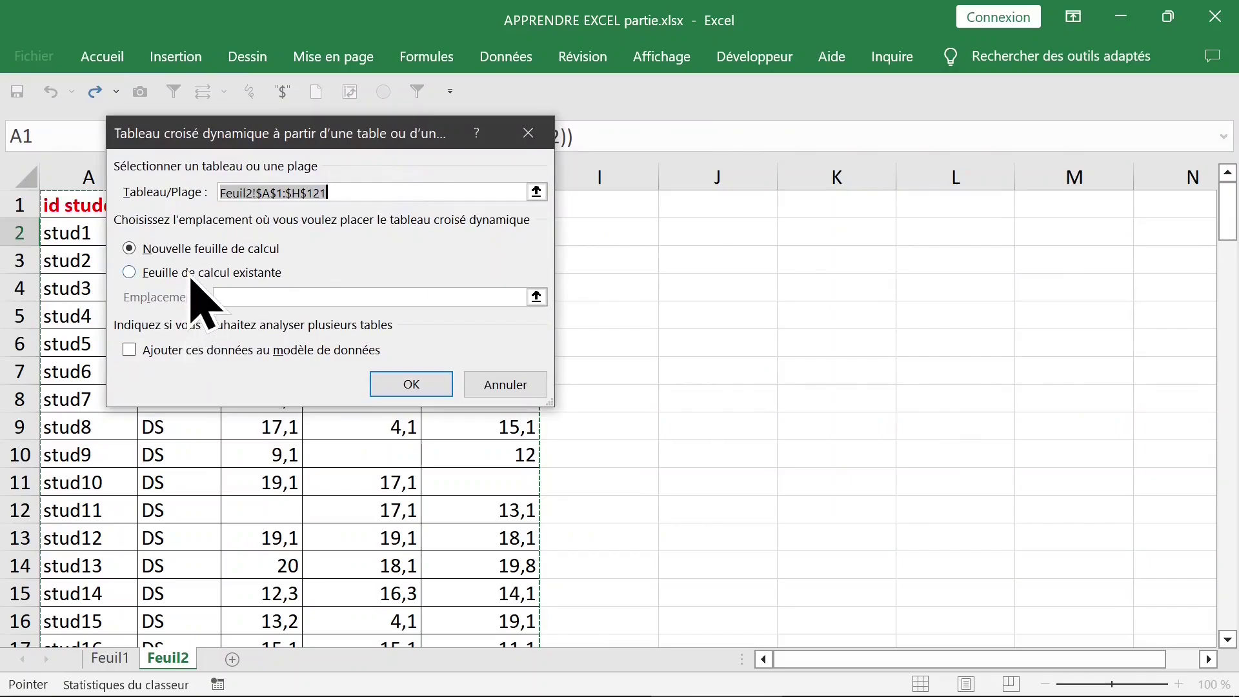
left_click(189, 274)
left_click(791, 212)
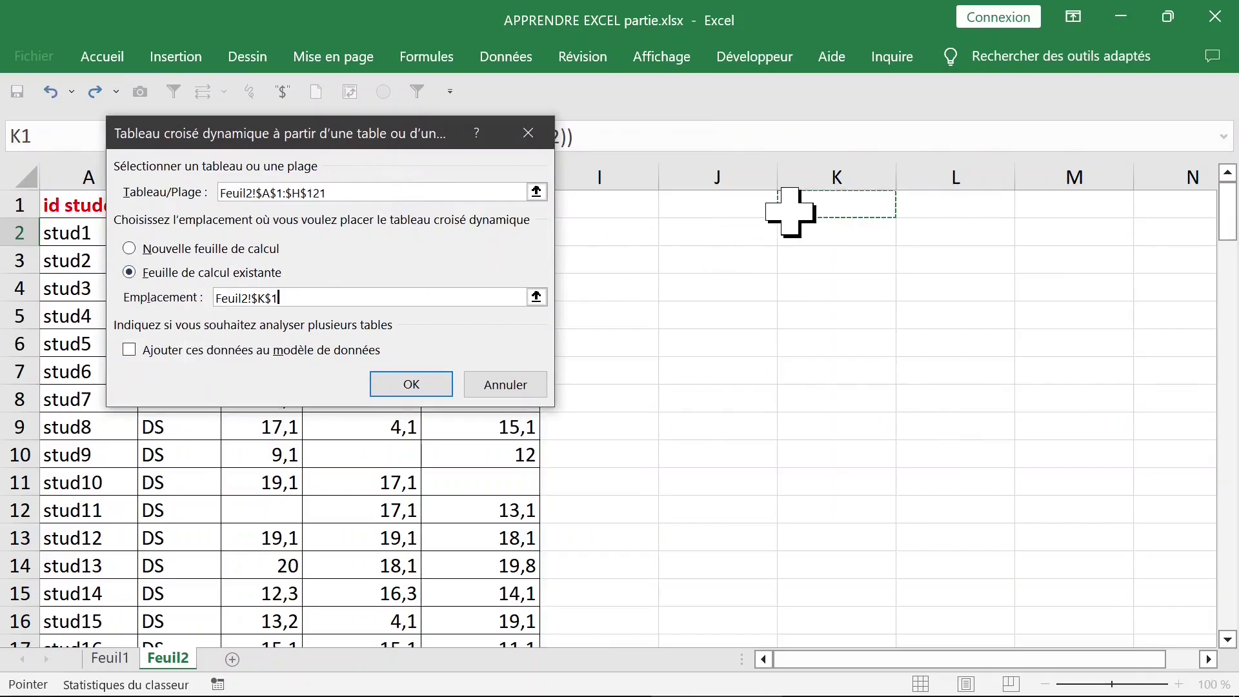
left_click(444, 385)
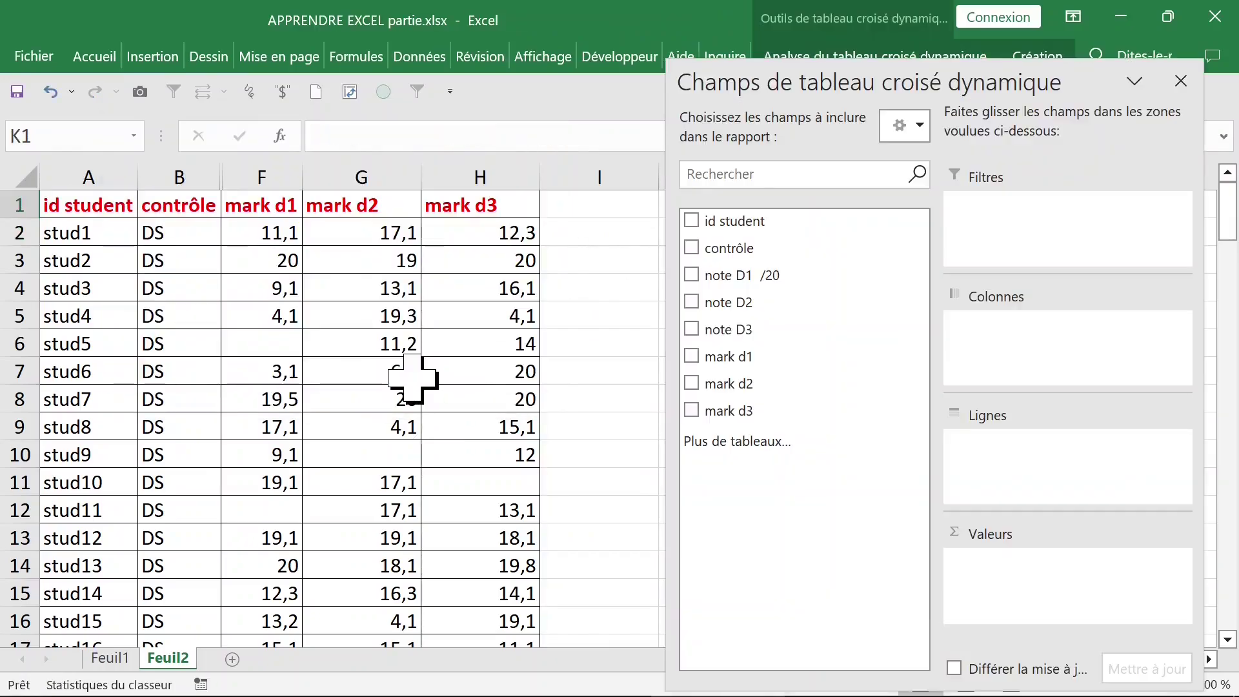
Step: Use mark d1 as row labels and count id student in values, giving 4 for 3,1
left_click(692, 357)
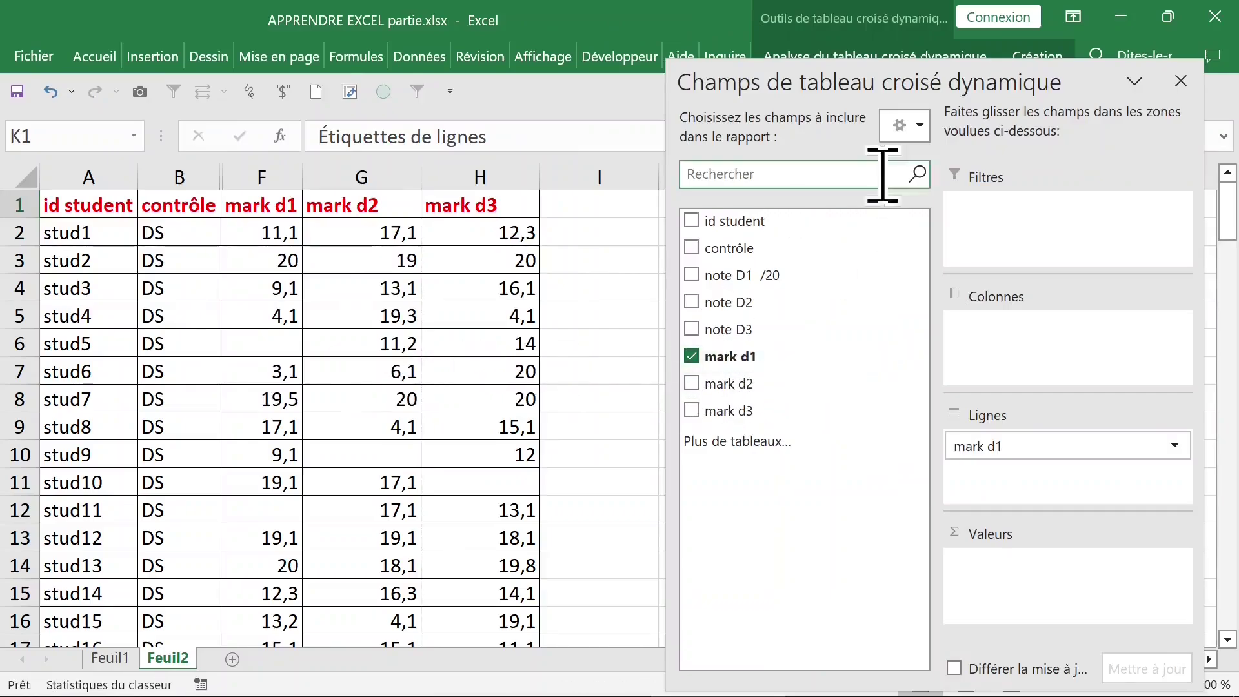
left_click_drag(952, 84, 406, 68)
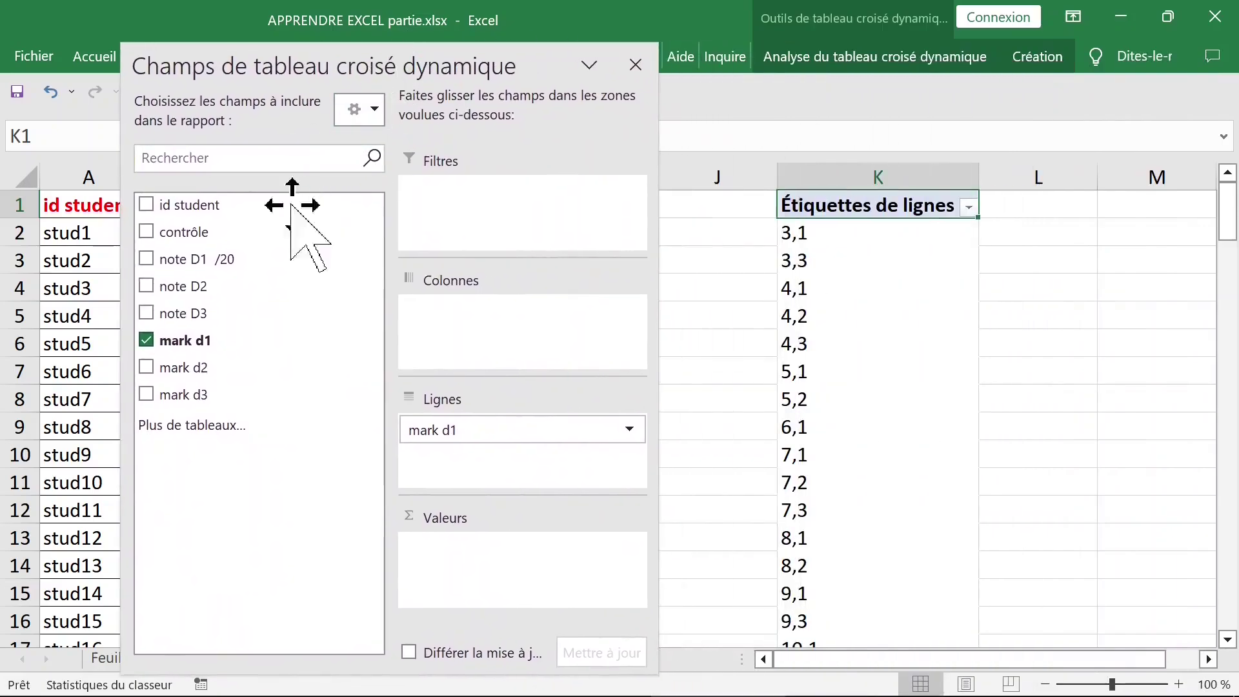
left_click_drag(210, 205, 483, 548)
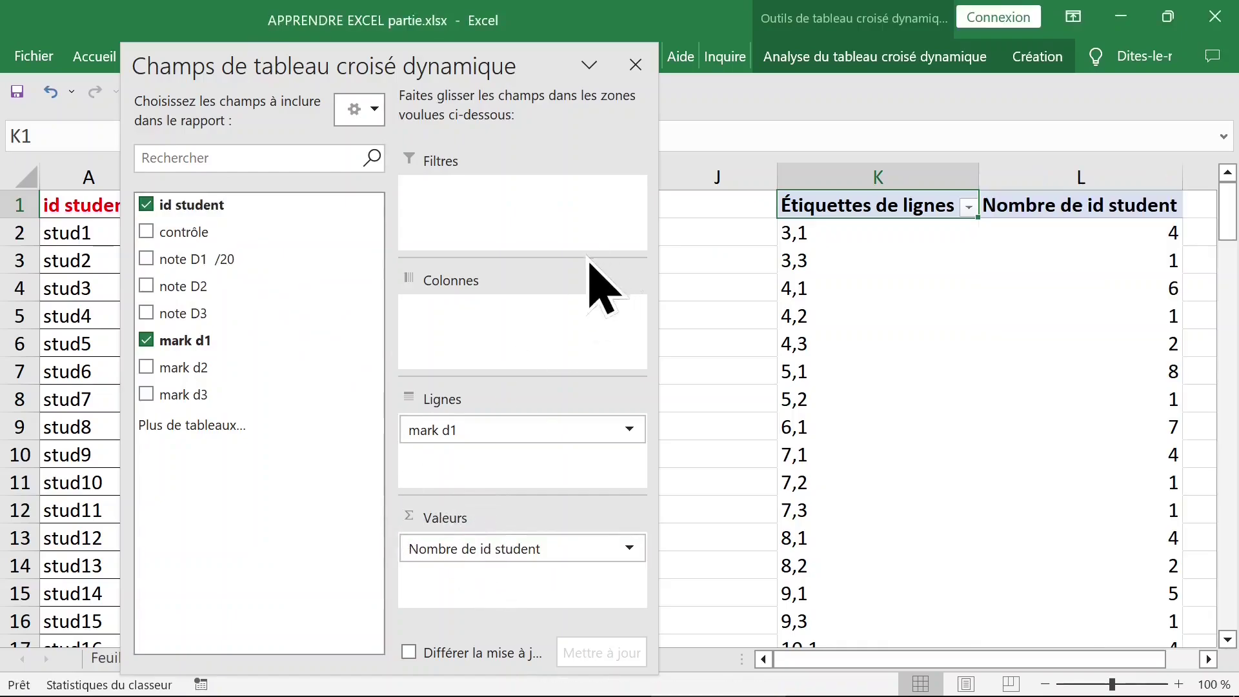
left_click(630, 72)
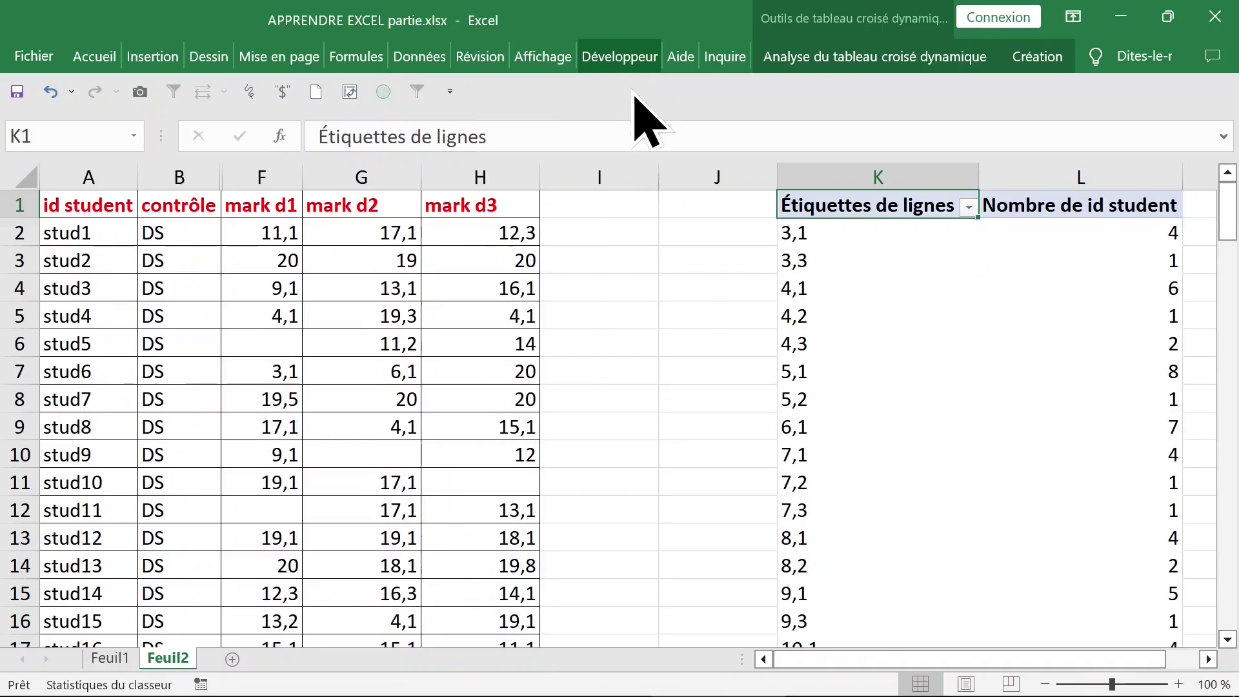
left_click(866, 239)
left_click(1139, 237)
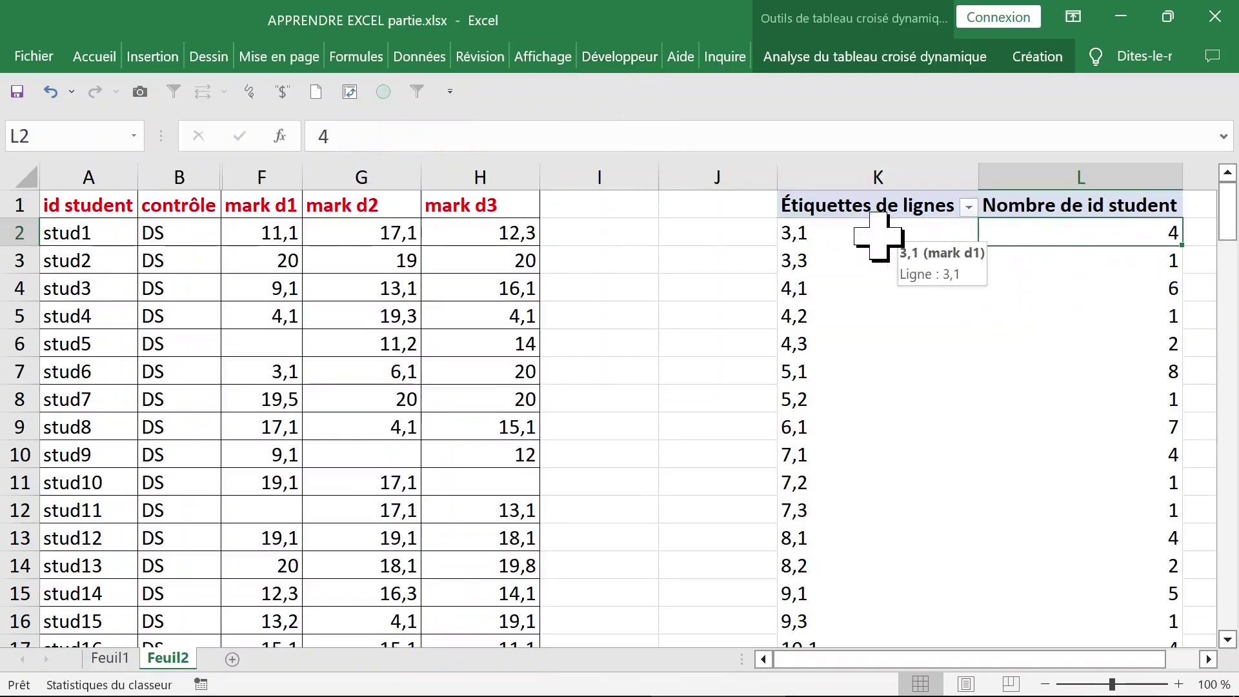
left_click(906, 235)
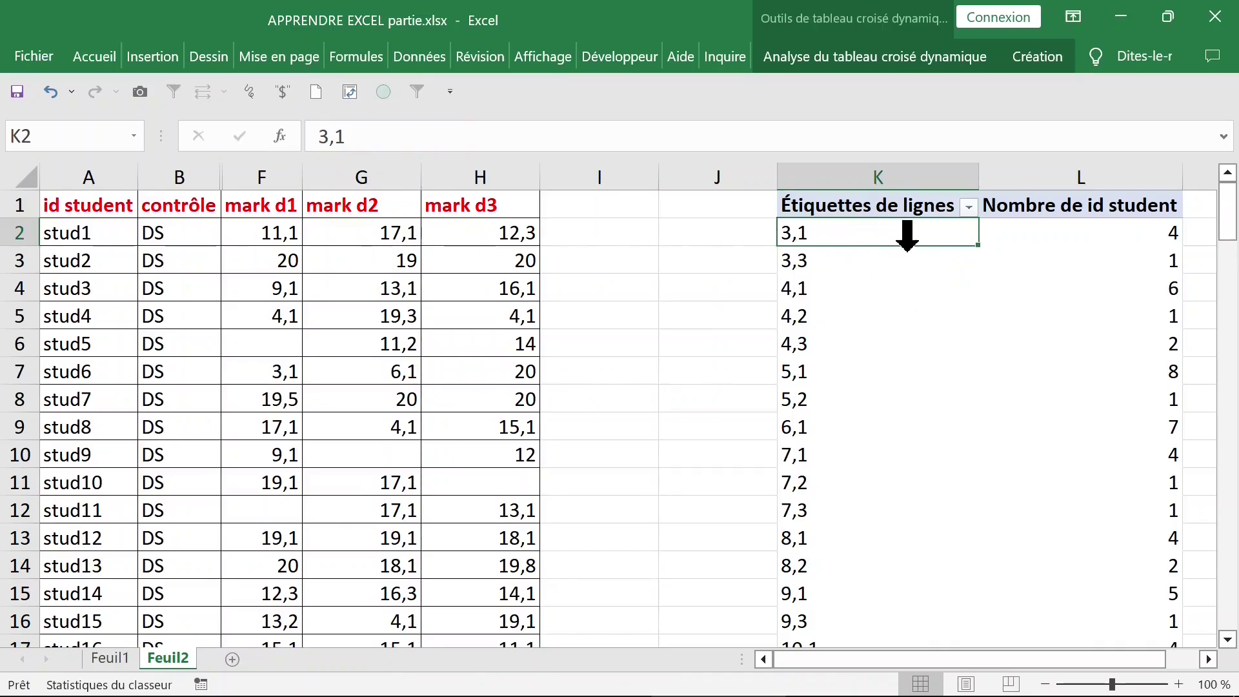
left_click(857, 234)
left_click(861, 240)
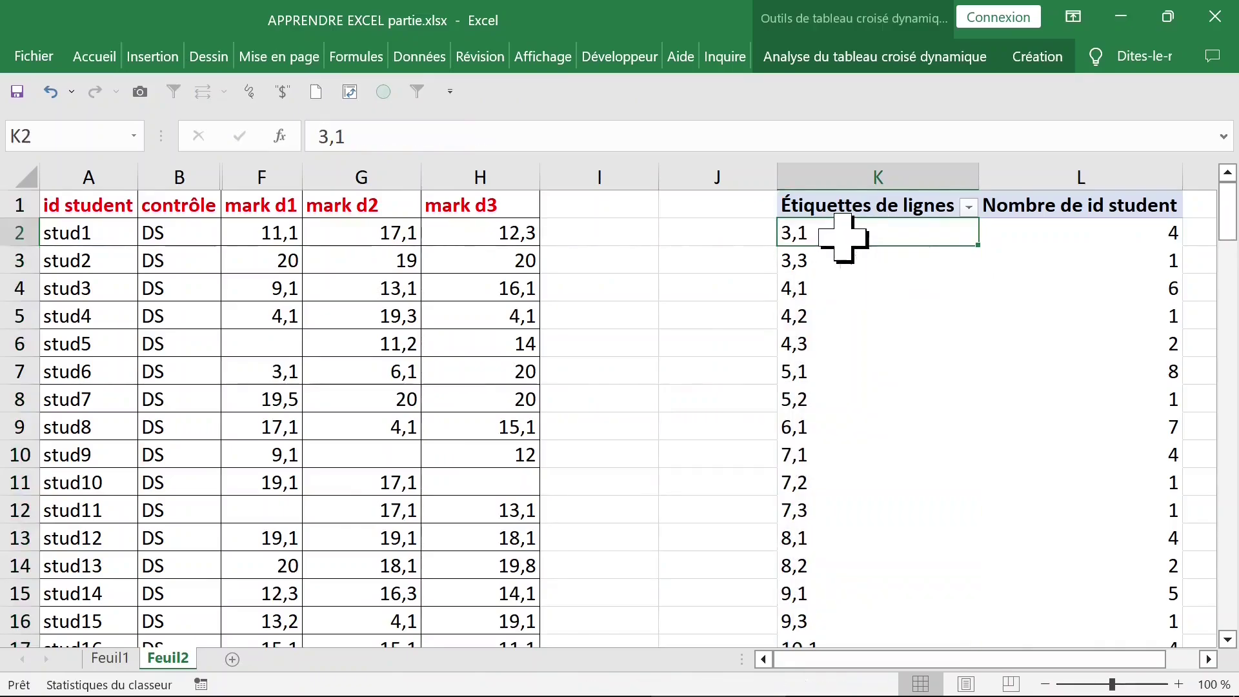
Step: Sort the mark d1 labels Z to A so 20 (5 students) follows the blank row
right_click(845, 238)
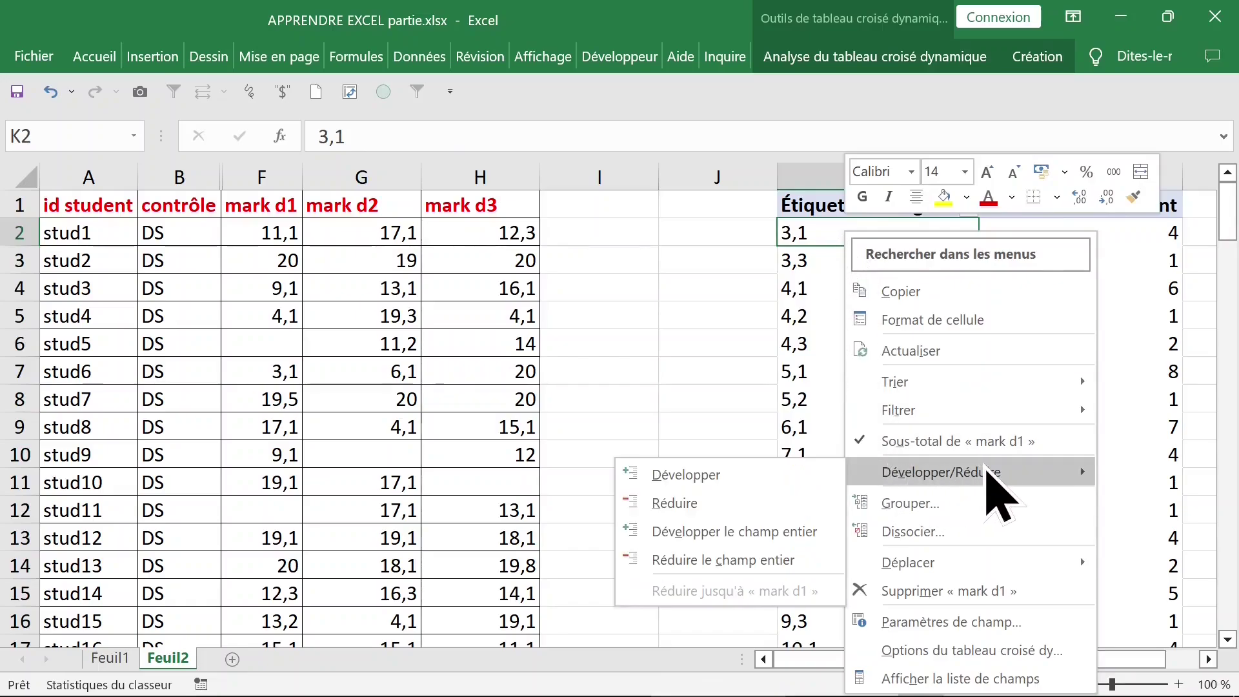
mouse_move(968, 381)
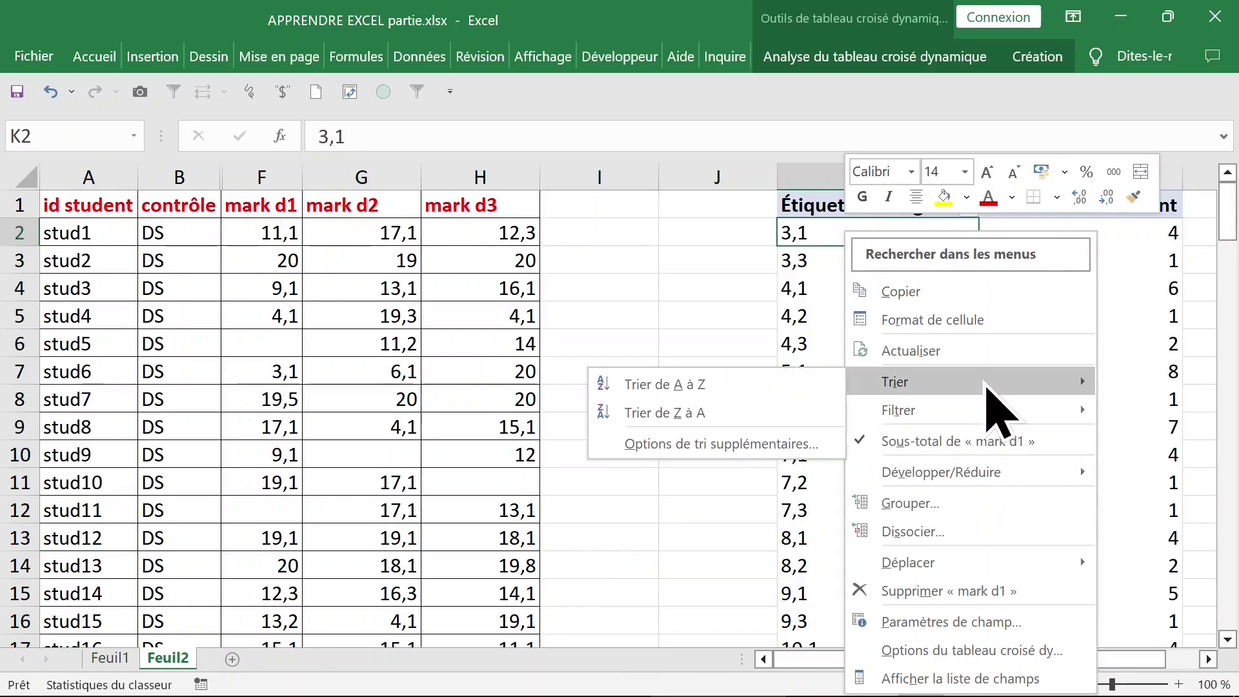
left_click(742, 413)
key("ctrl+z")
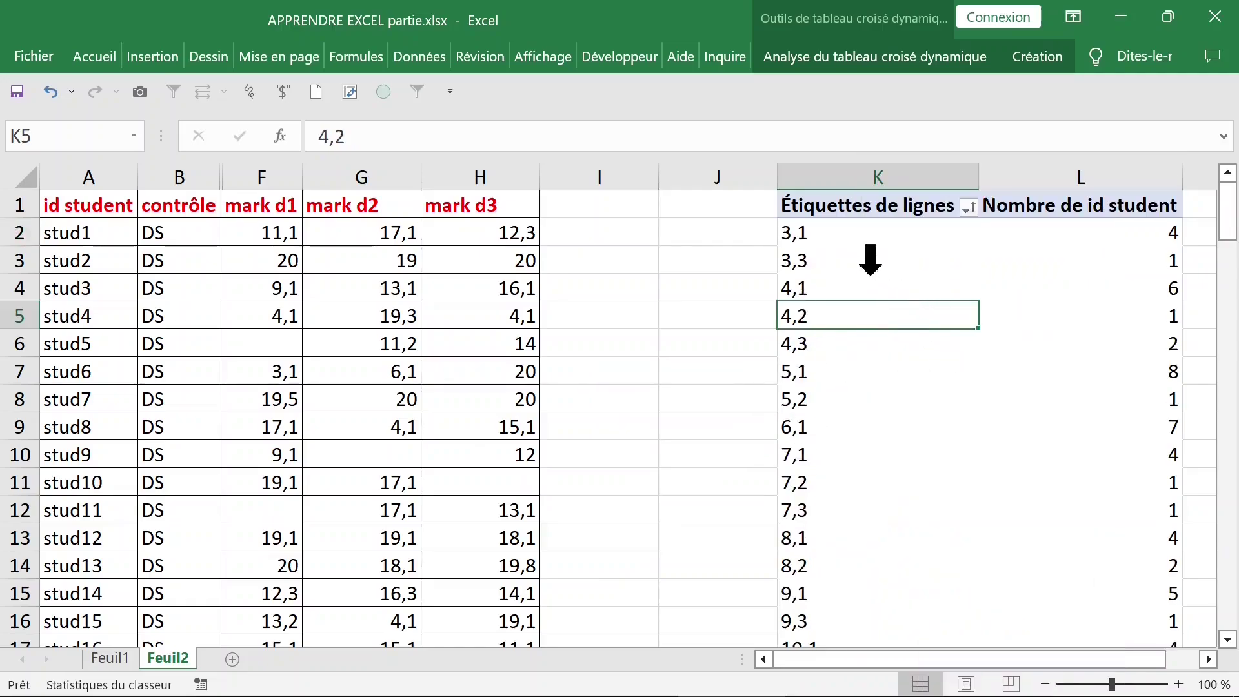
left_click(871, 260)
right_click(865, 271)
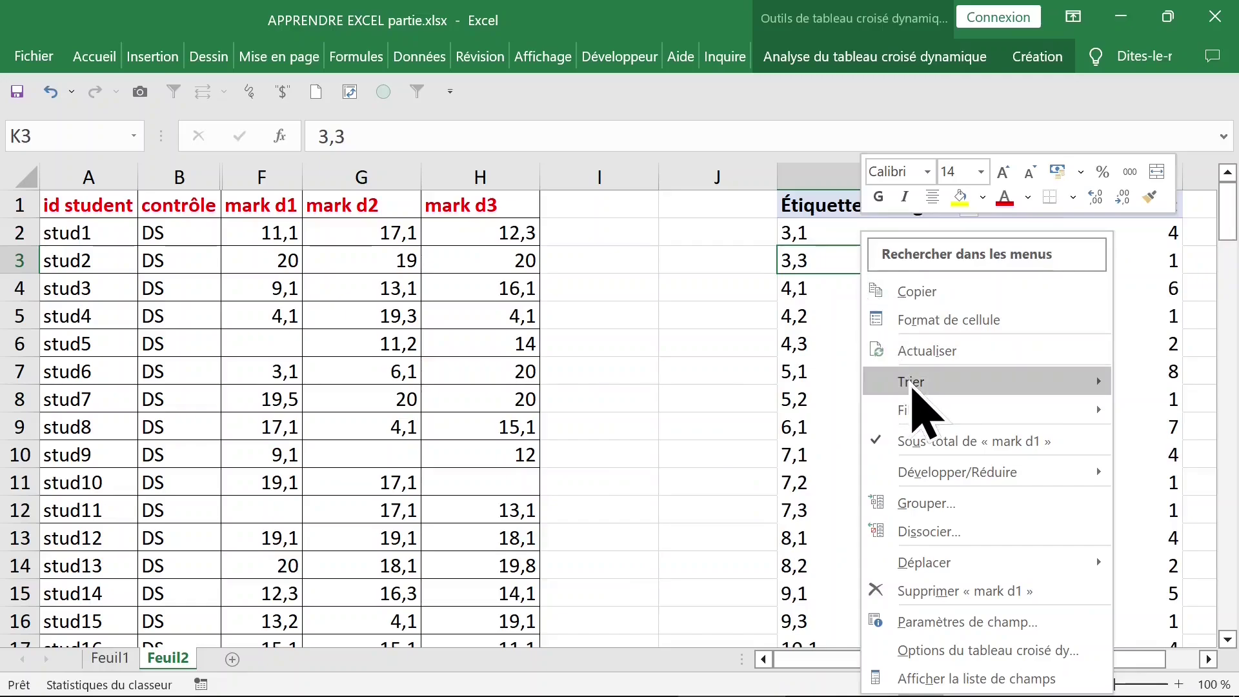
left_click(767, 413)
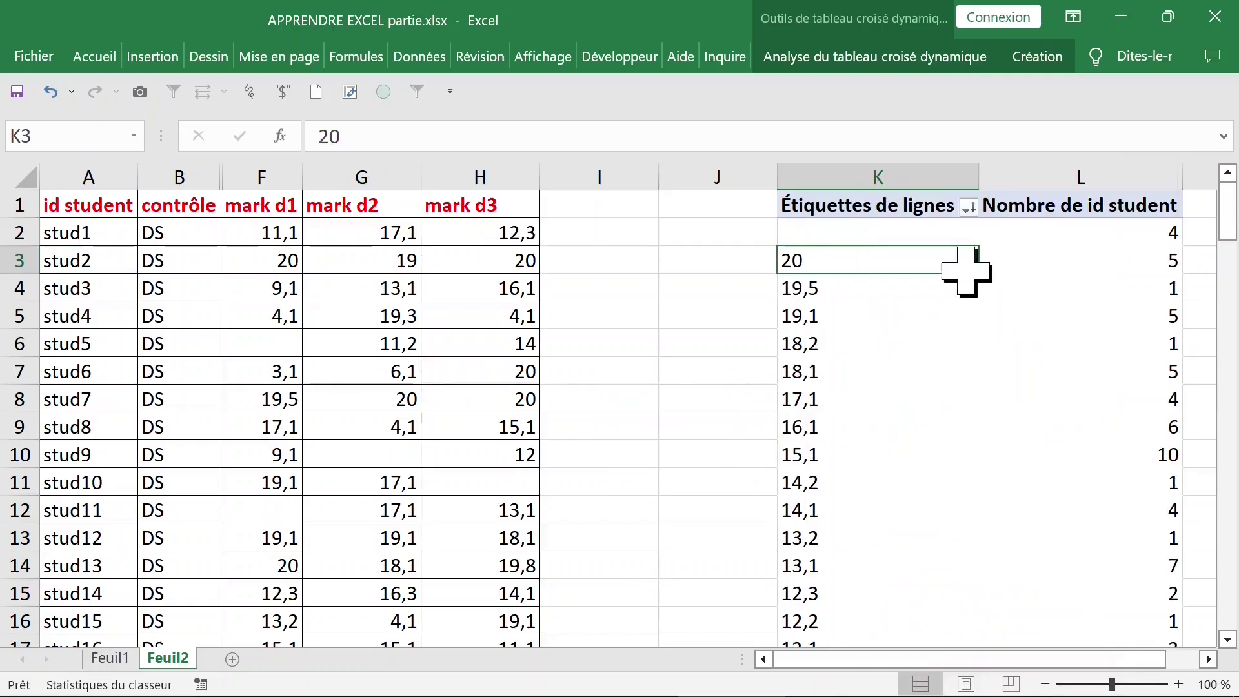
left_click(890, 235)
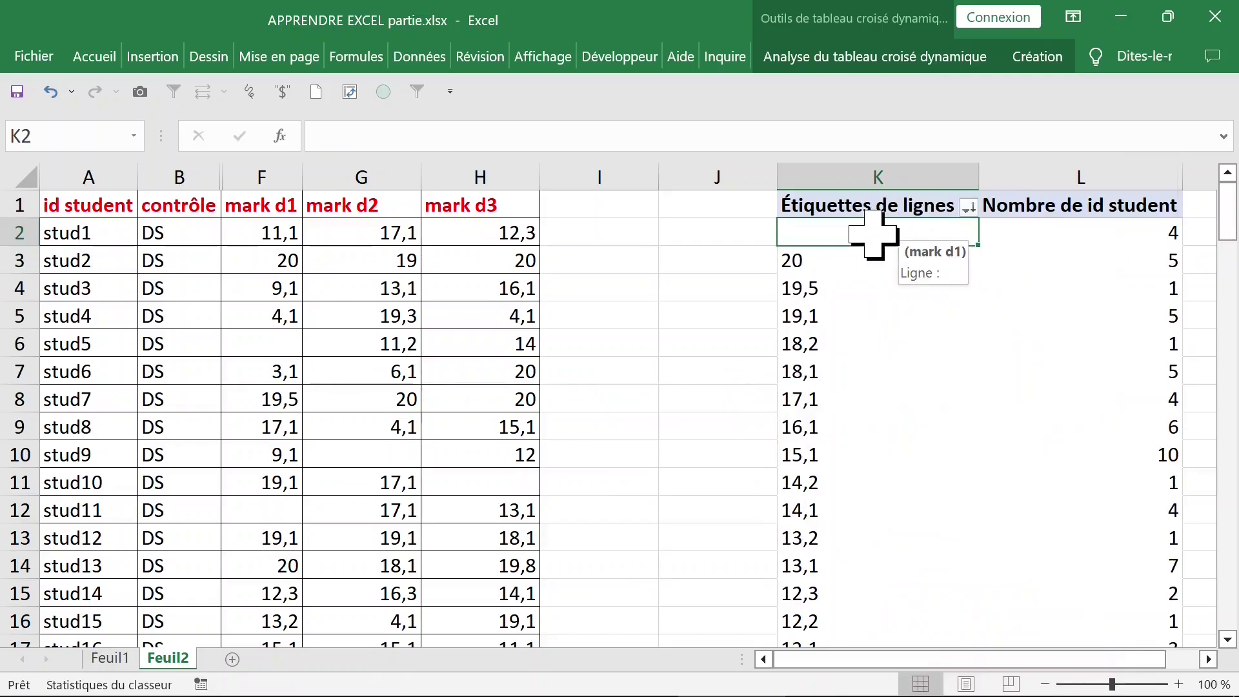
left_click(1083, 232)
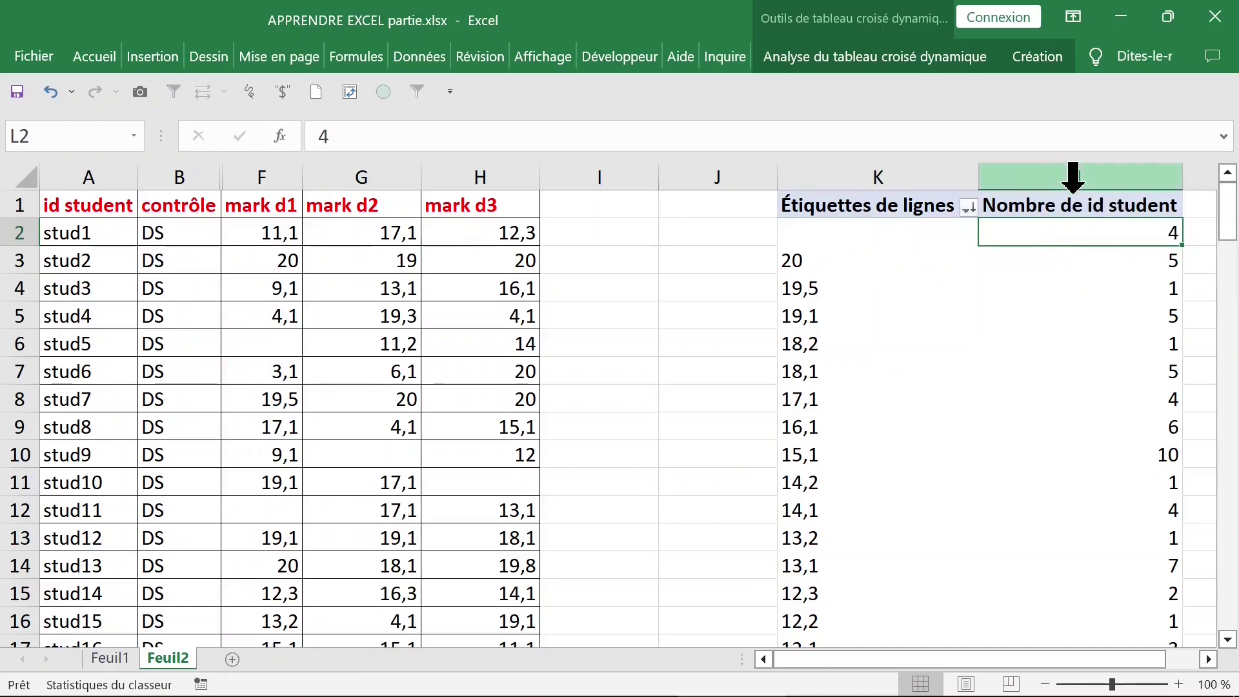
Step: Drill into the blank count to list the 4 students without a mark d1 on Feuil3
double_click(1049, 233)
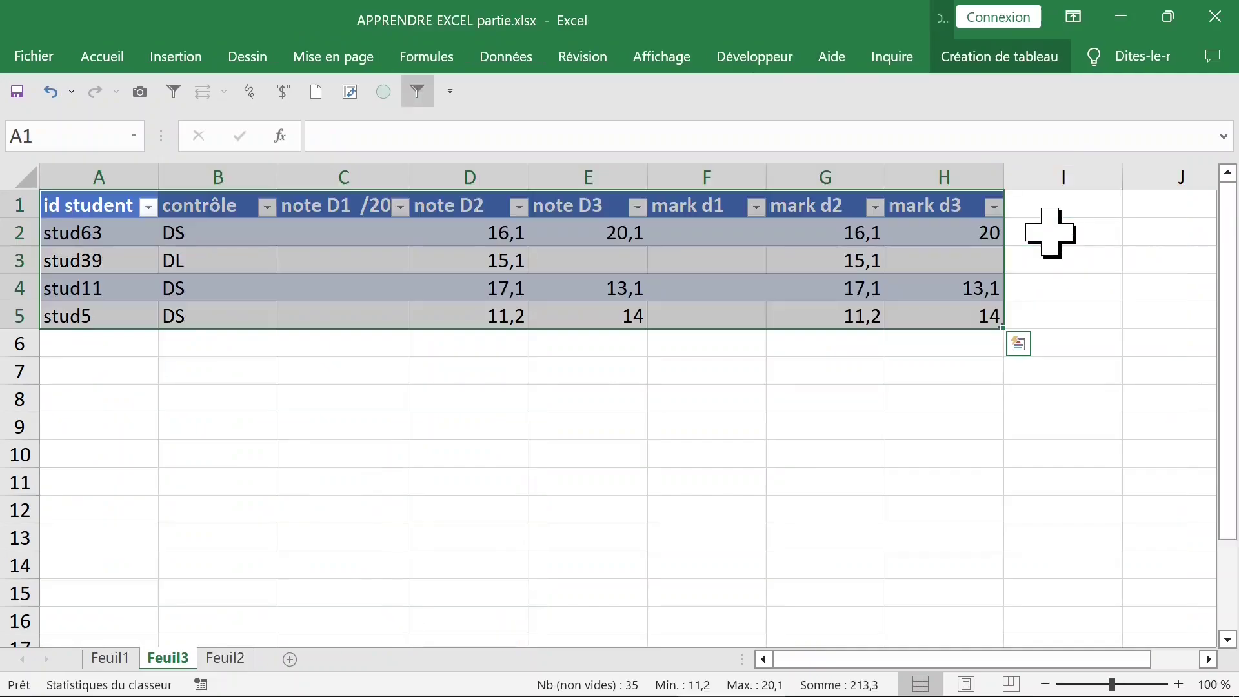
left_click(794, 288)
left_click_drag(698, 233, 708, 291)
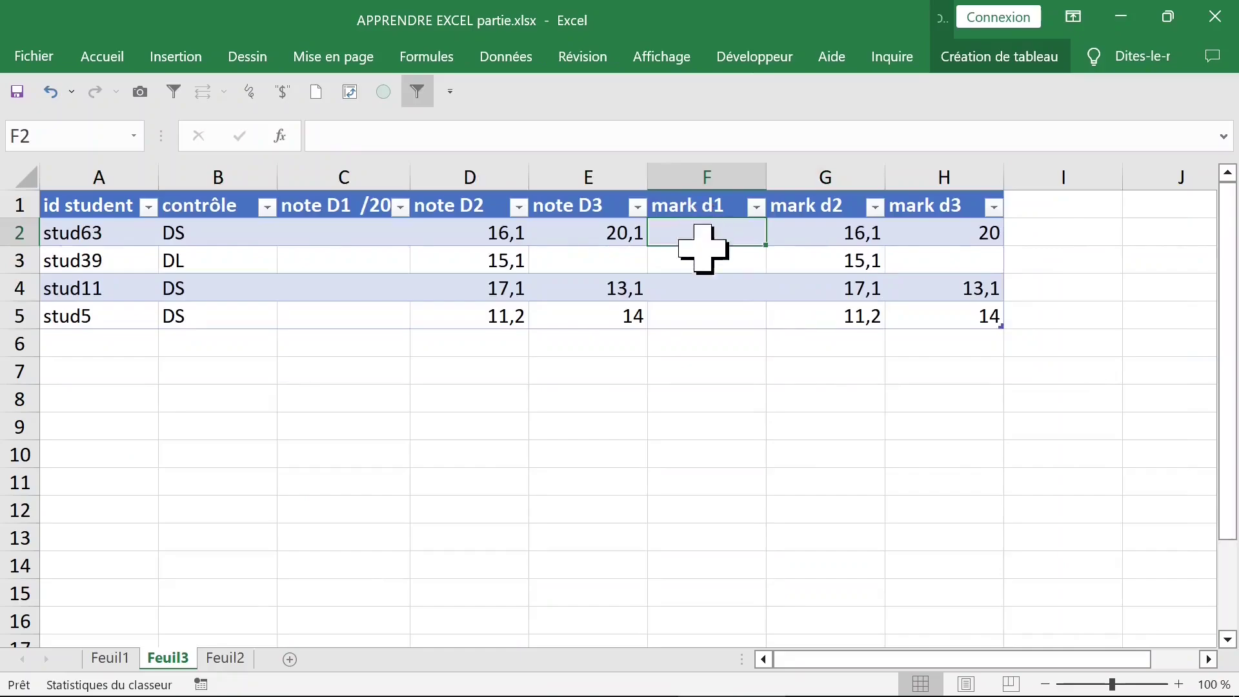
left_click_drag(348, 234, 345, 294)
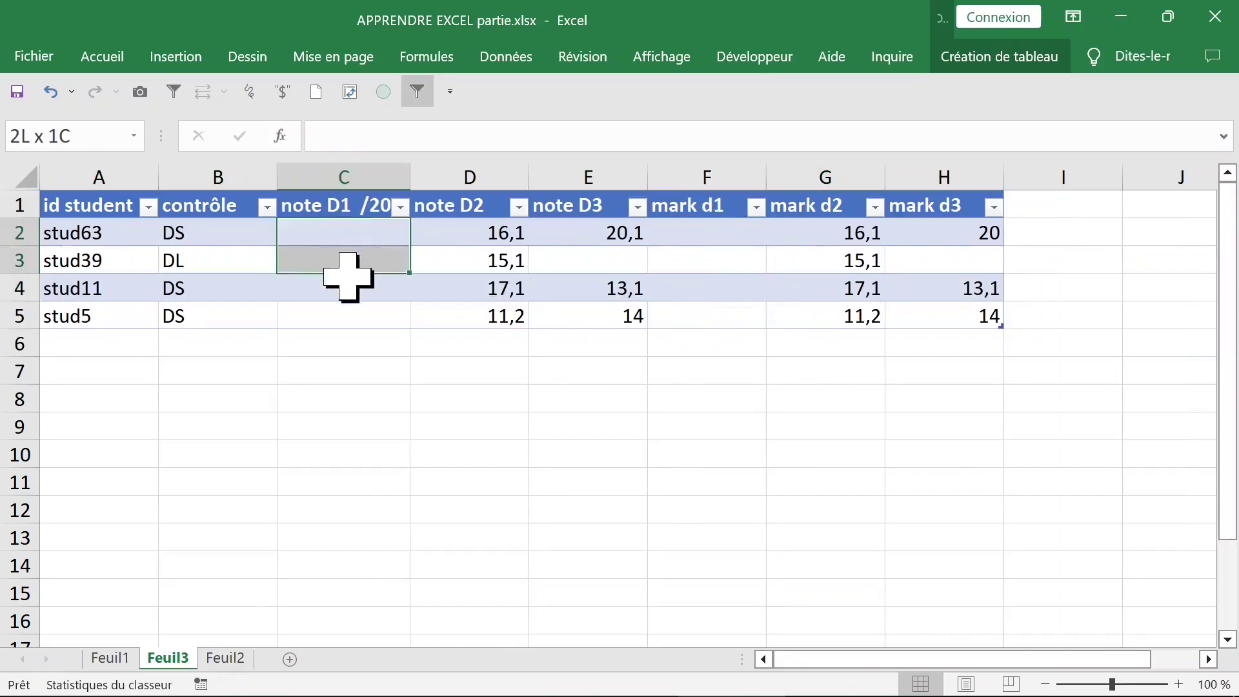
left_click_drag(671, 237, 677, 316)
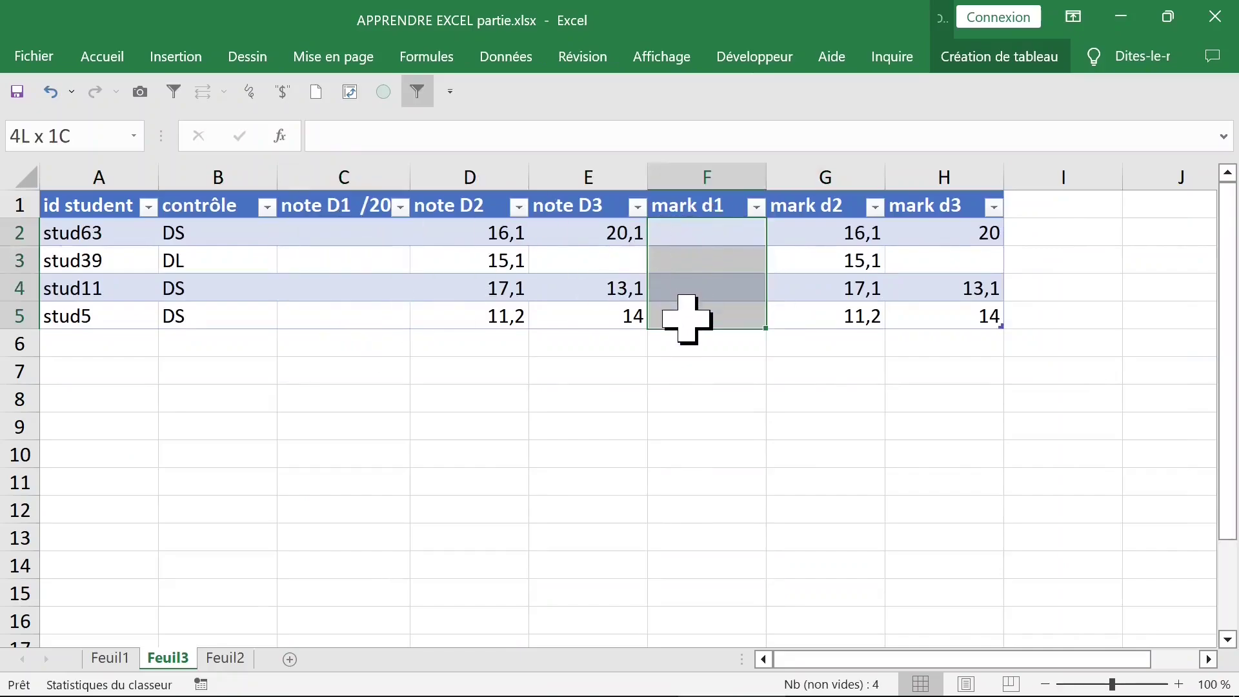
left_click(469, 342)
Step: Delete the Feuil3 sheet permanently
right_click(169, 658)
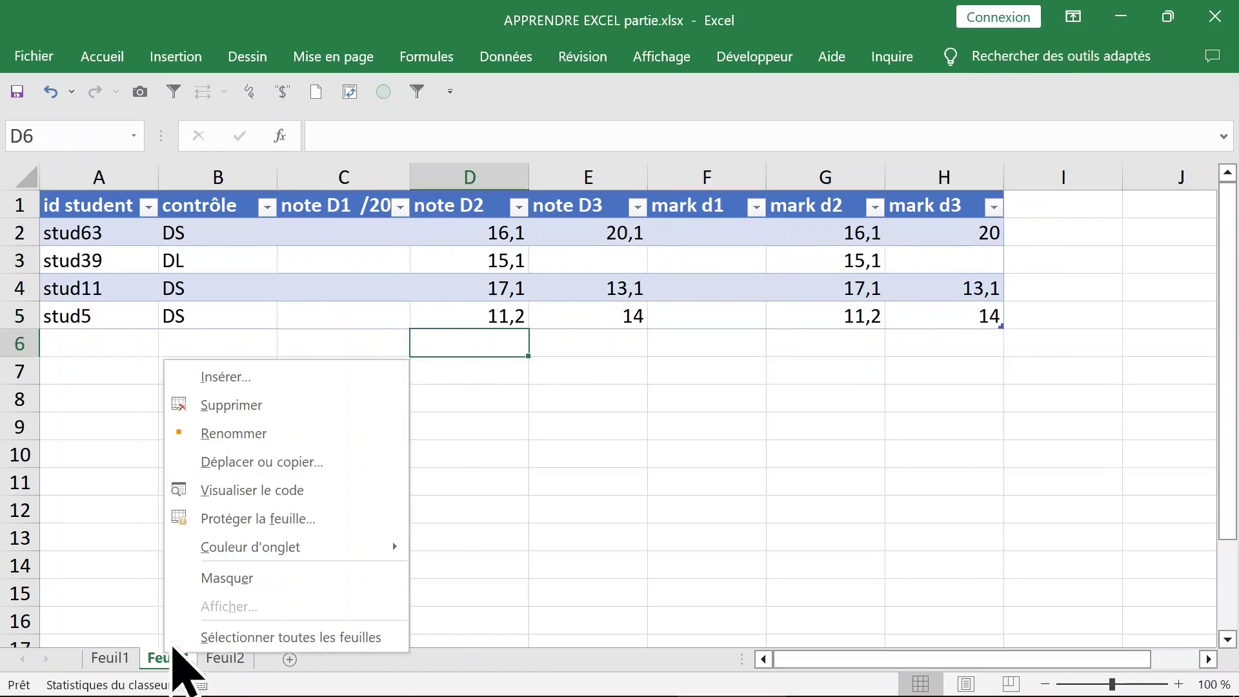
left_click(231, 405)
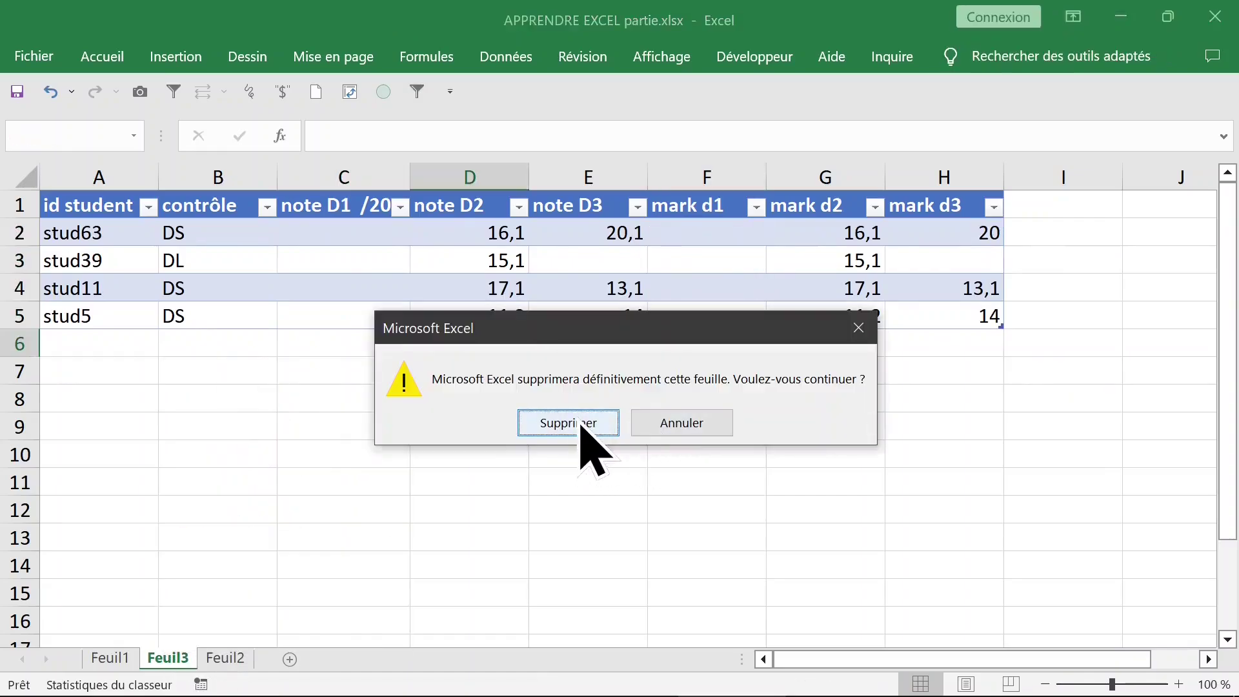
left_click(581, 423)
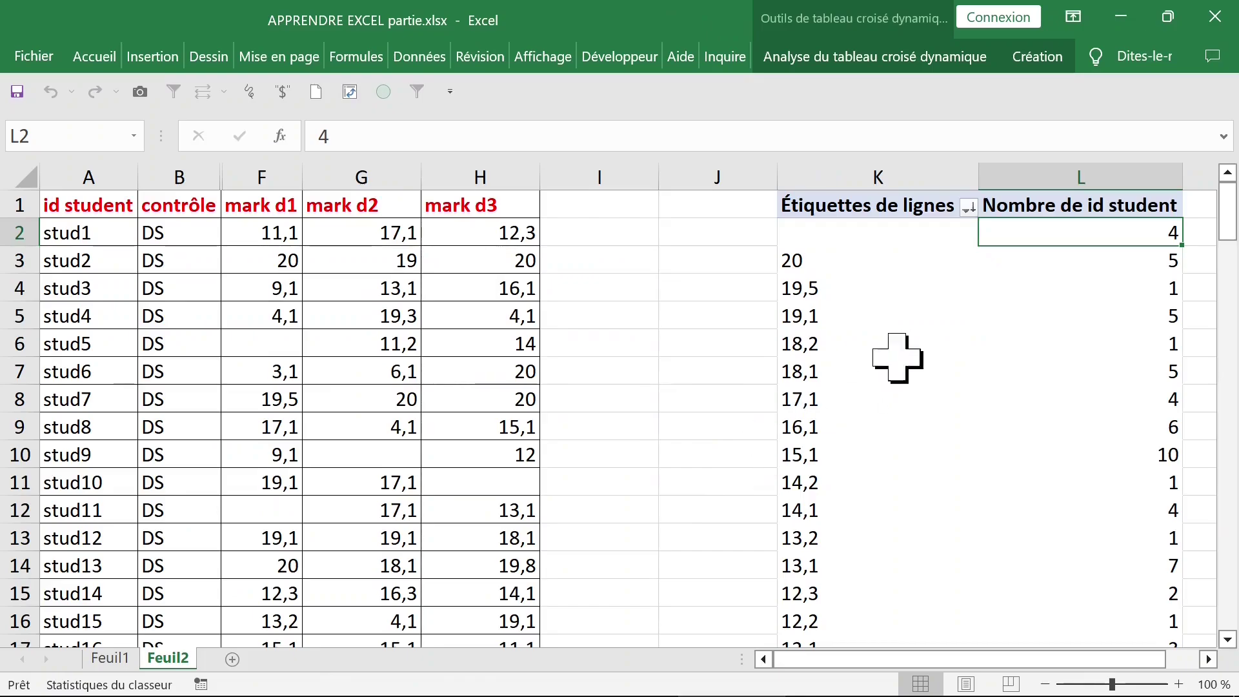
Step: Replace mark d1 with mark d2 as the pivot's row field
left_click(884, 316)
left_click(876, 320)
right_click(881, 317)
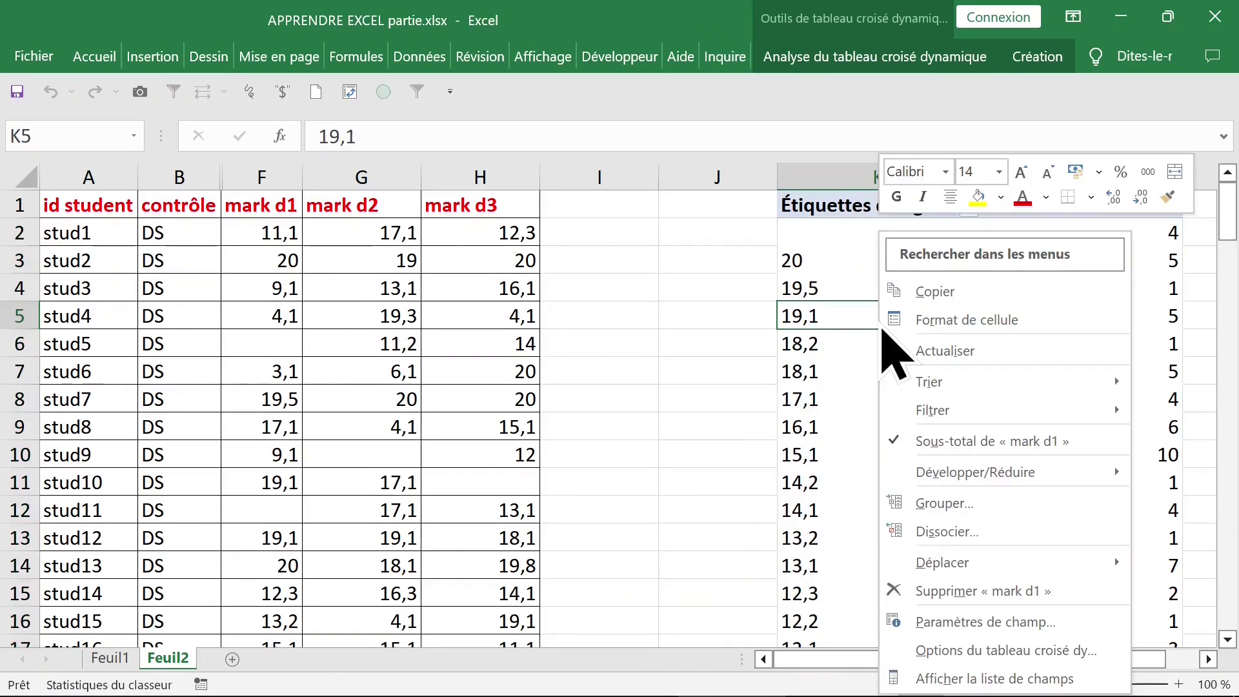
left_click(949, 678)
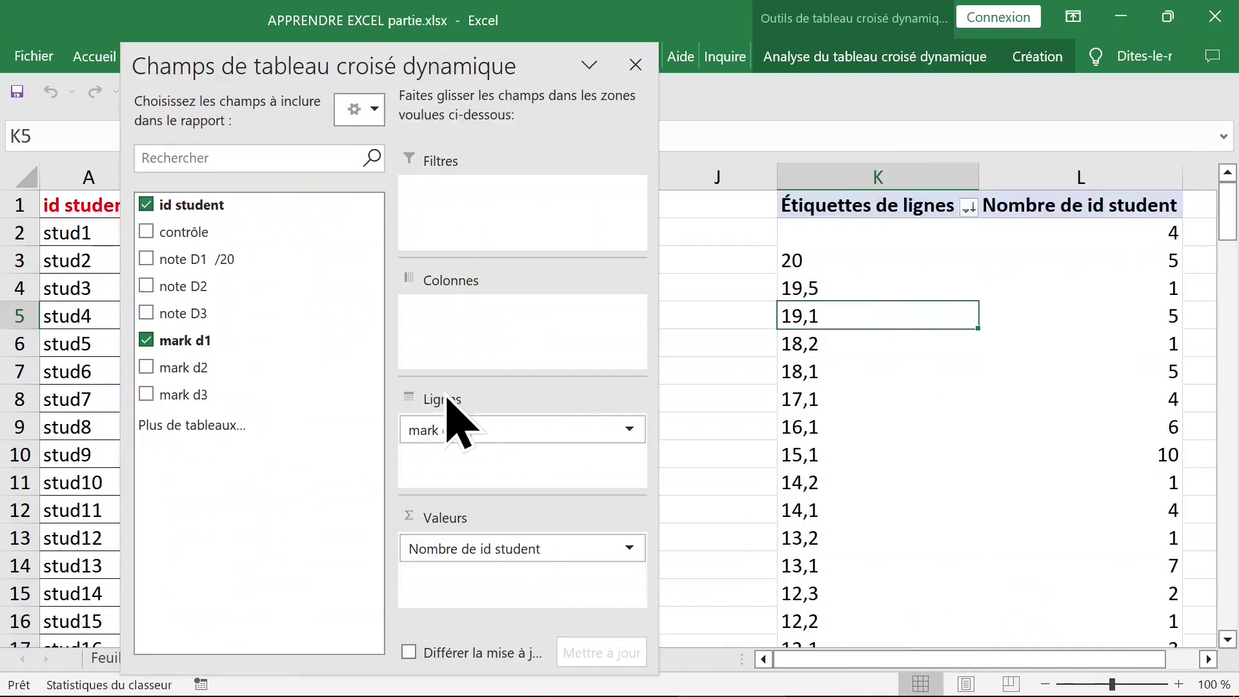
left_click(147, 346)
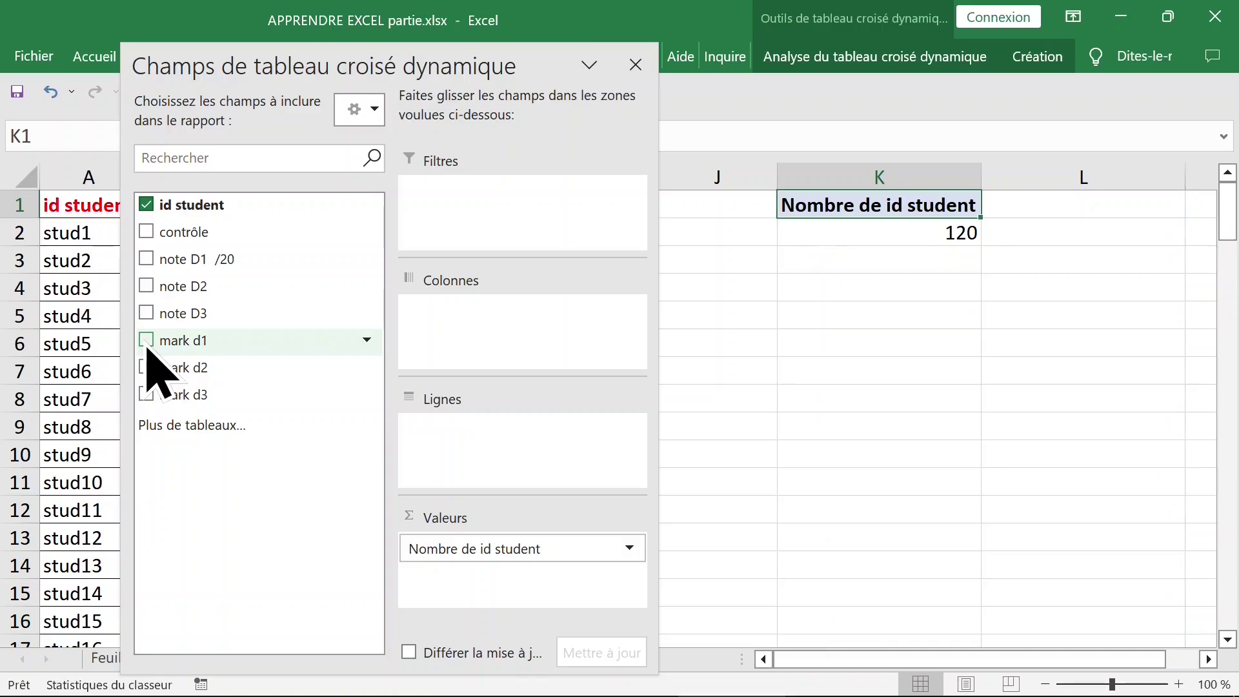
left_click(146, 367)
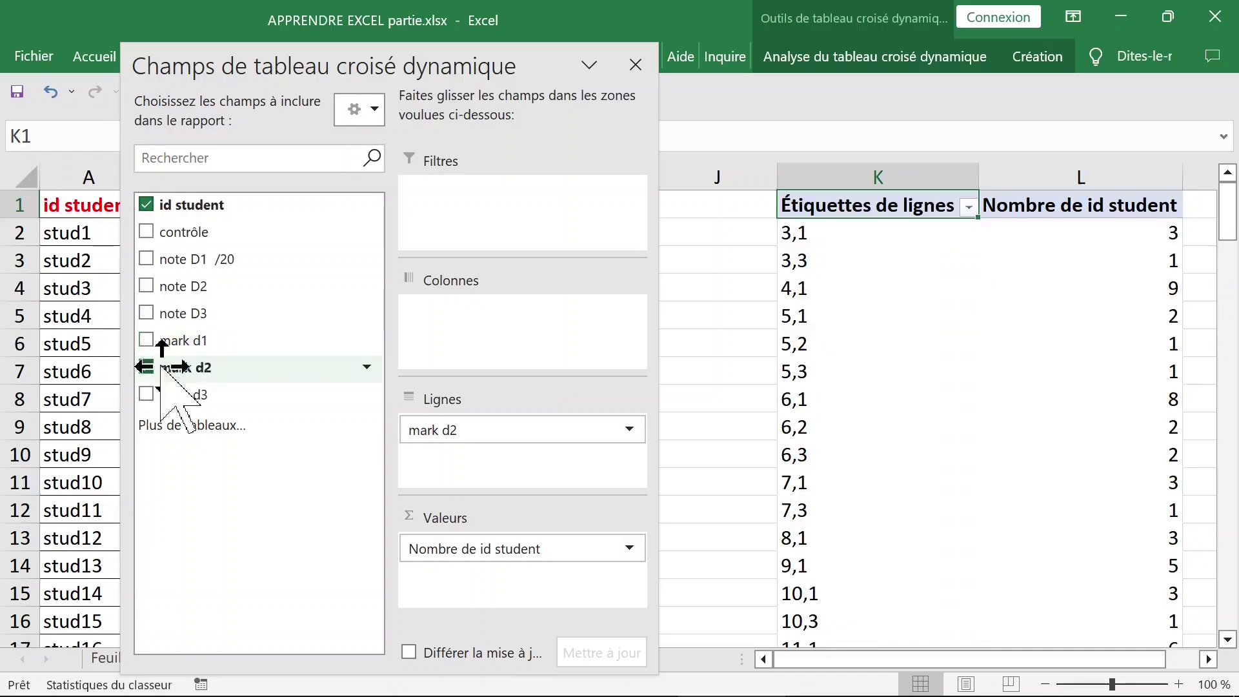
left_click(636, 64)
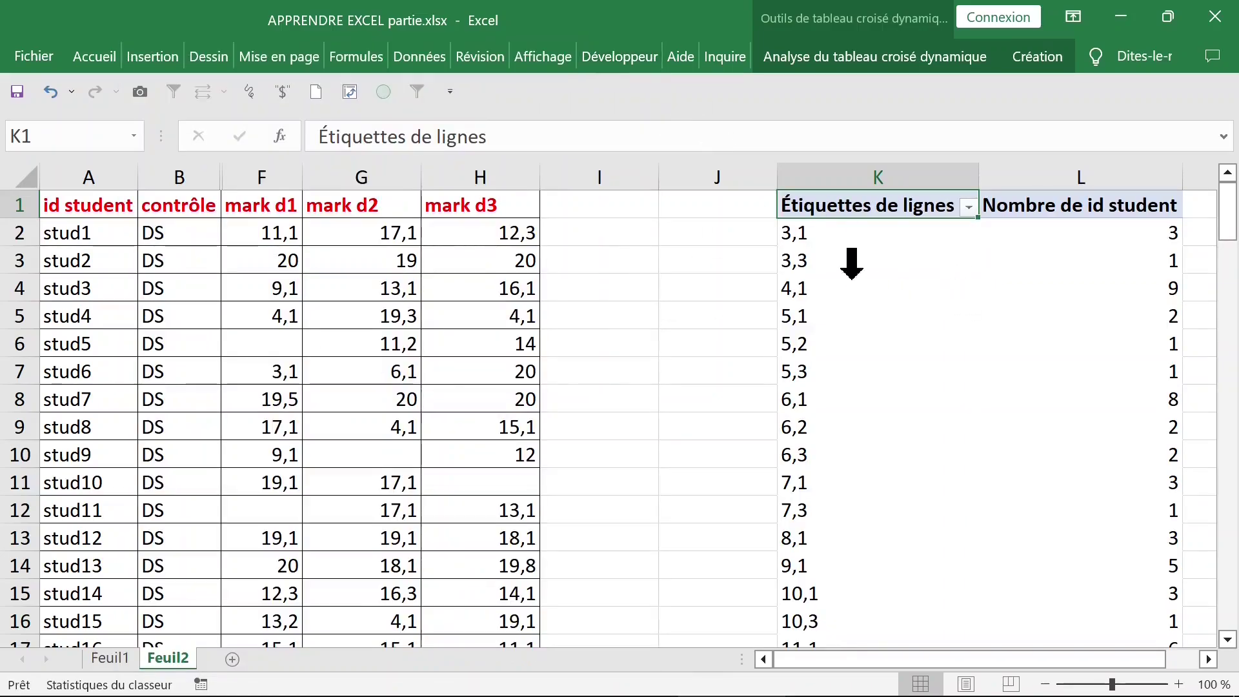
Step: Sort the mark d2 labels Z to A: 2 blank, then 20 with 5 students
left_click(845, 261)
right_click(848, 264)
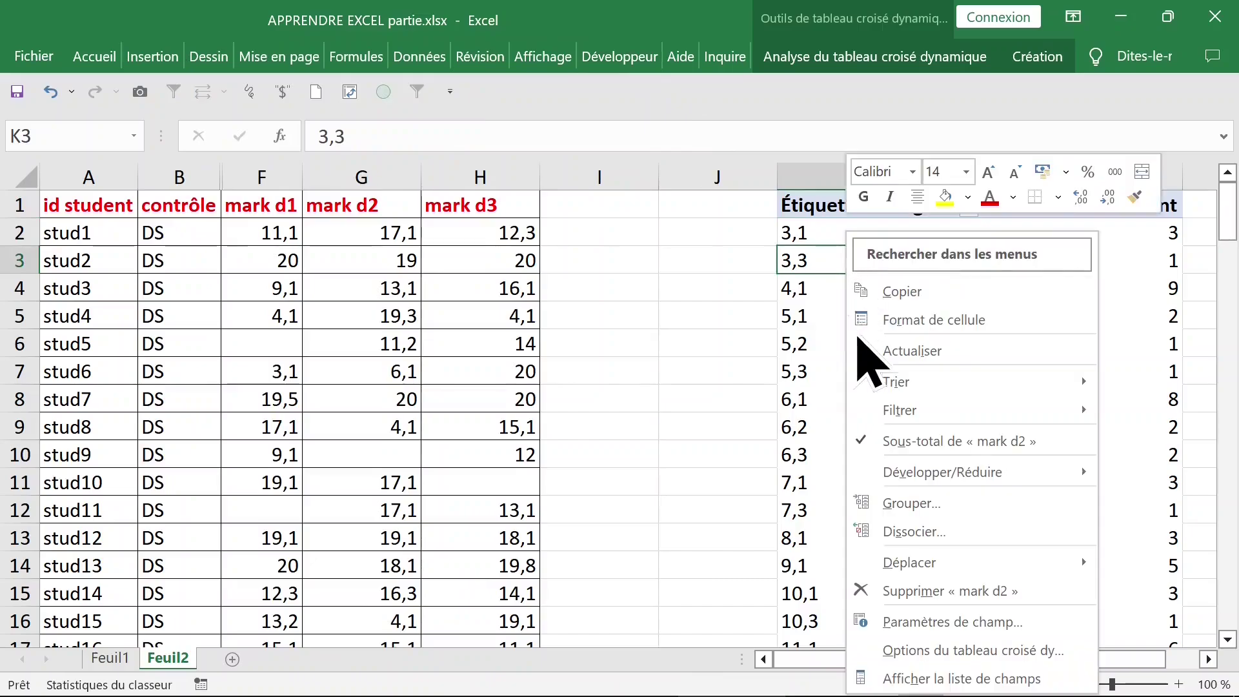
mouse_move(970, 382)
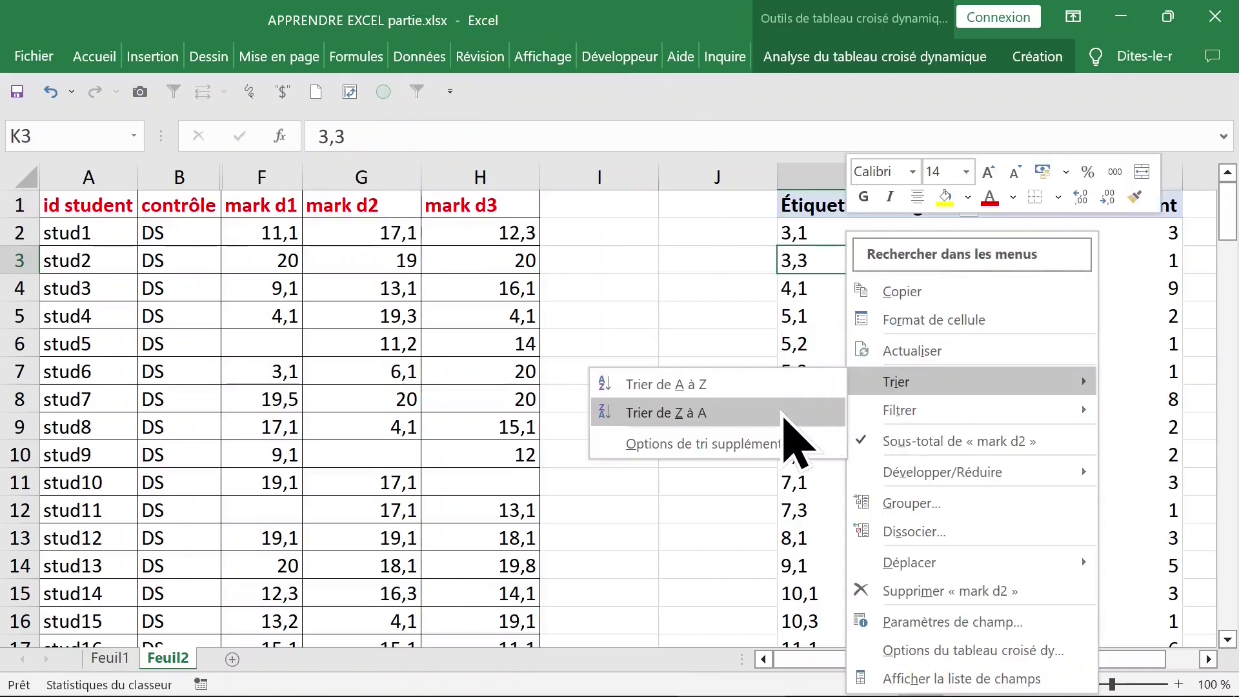
left_click(779, 411)
left_click(1105, 231)
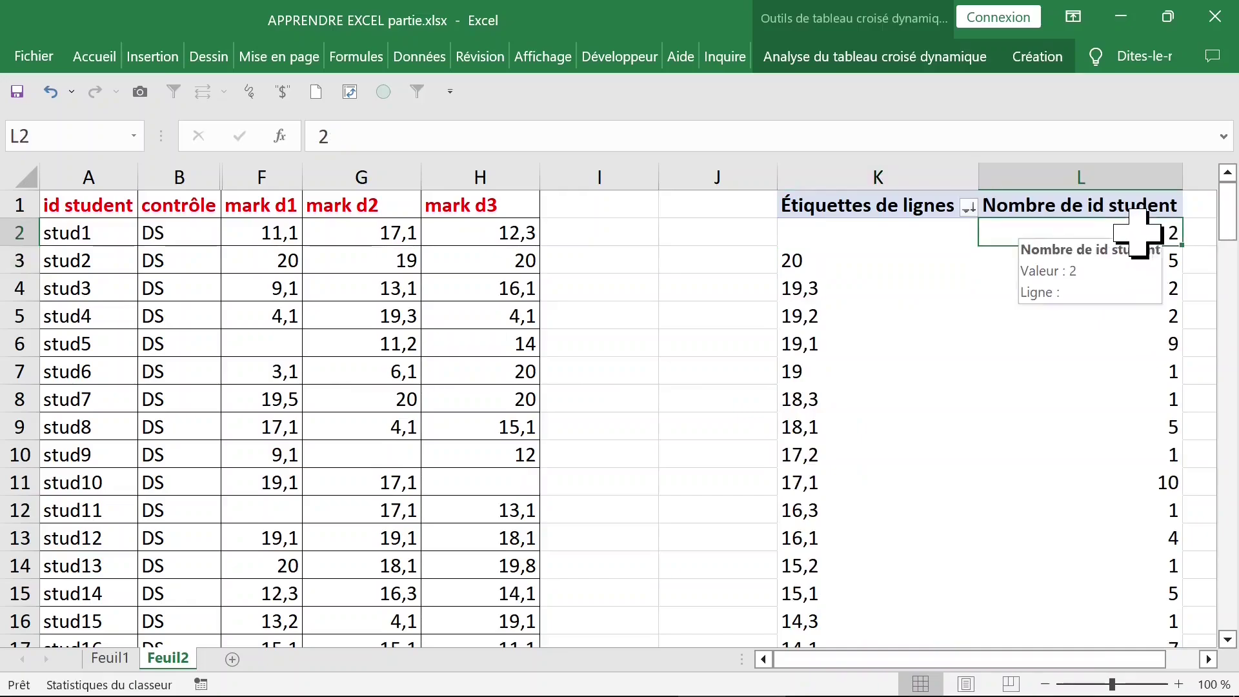
double_click(1104, 231)
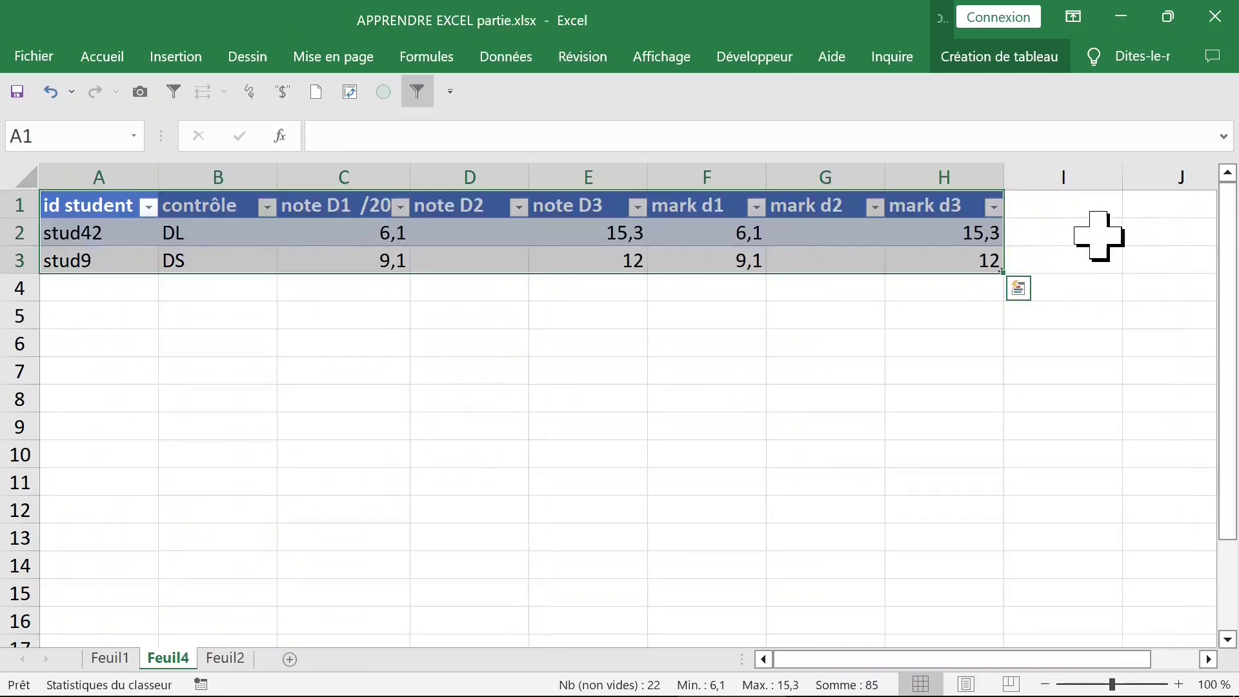
left_click(482, 258)
left_click(471, 184)
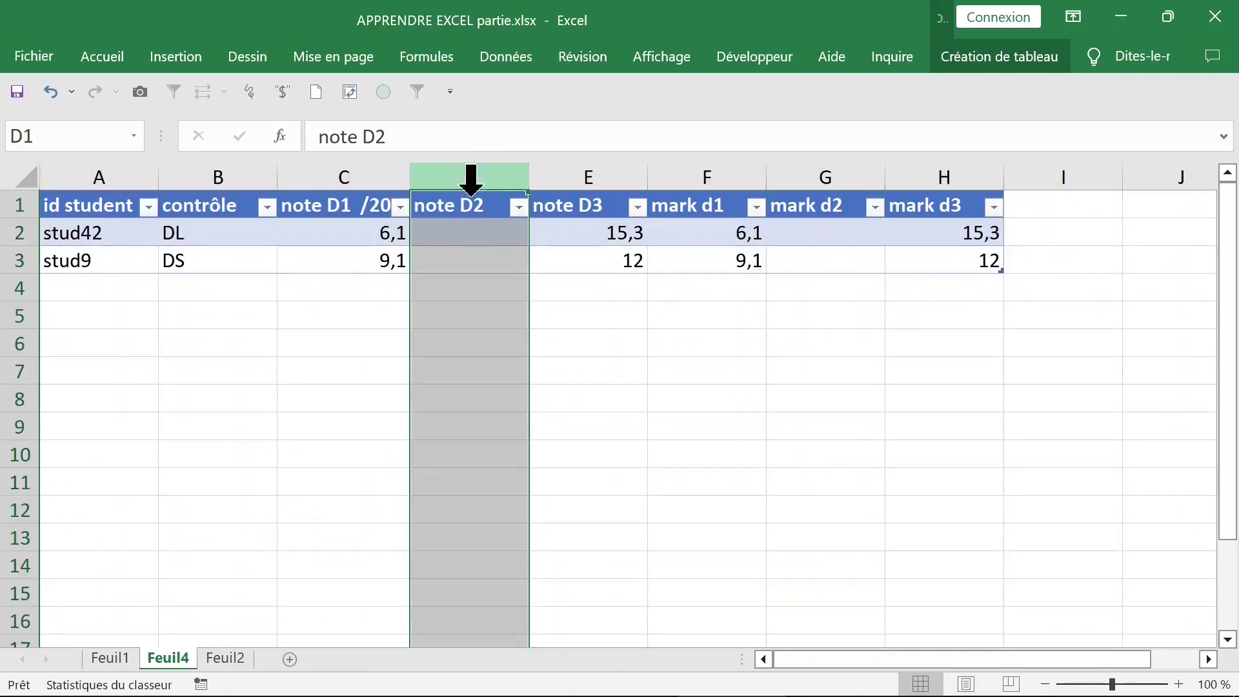
left_click(470, 233)
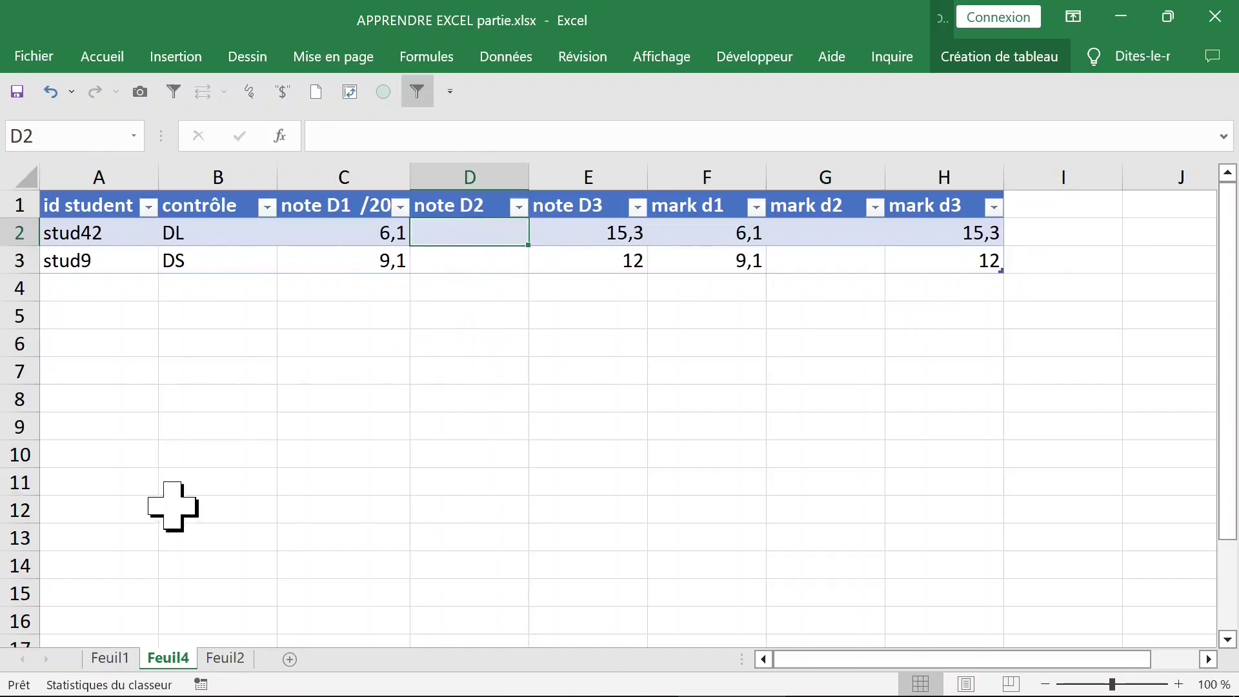
right_click(171, 662)
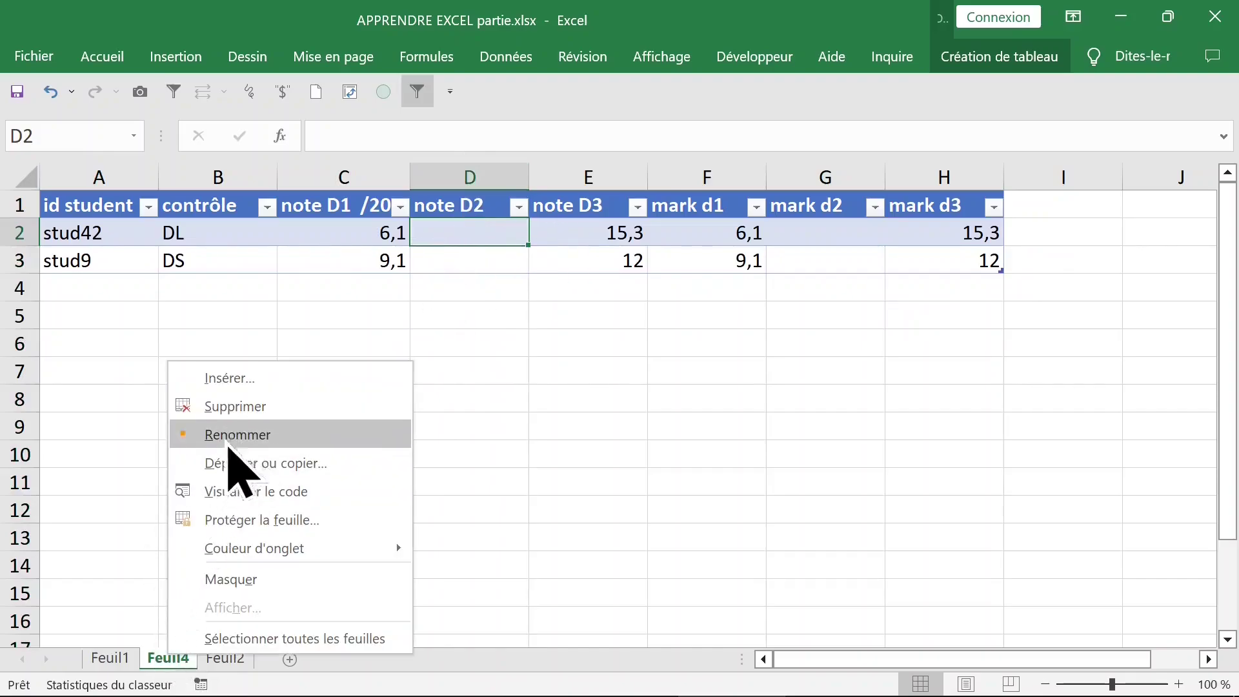
left_click(236, 407)
left_click(567, 421)
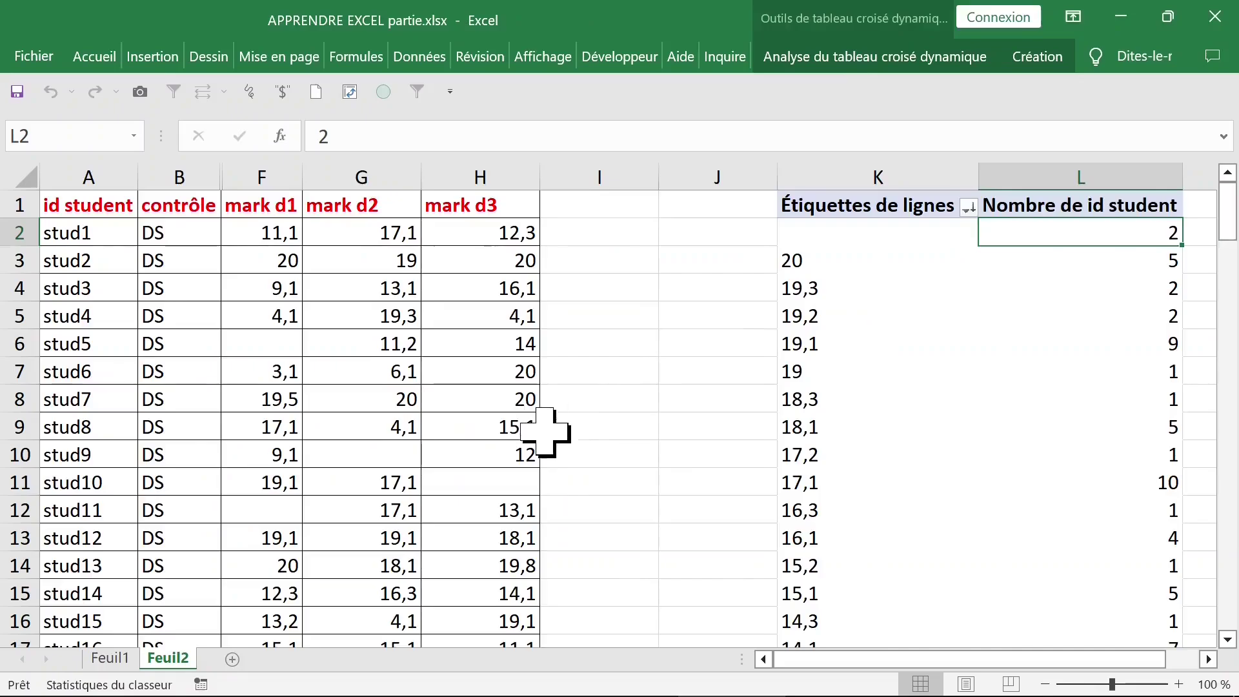
Step: Replace mark d2 with mark d3 as the pivot's row field
left_click(836, 309)
left_click(390, 318)
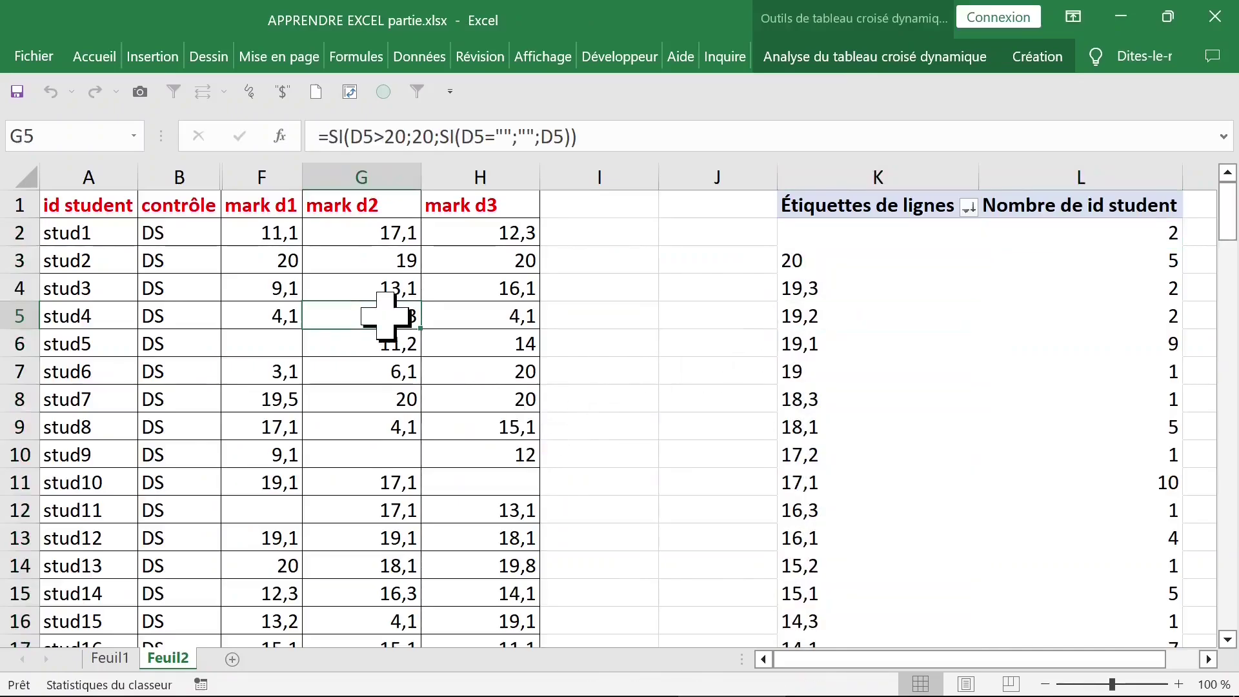
left_click(822, 316)
right_click(823, 323)
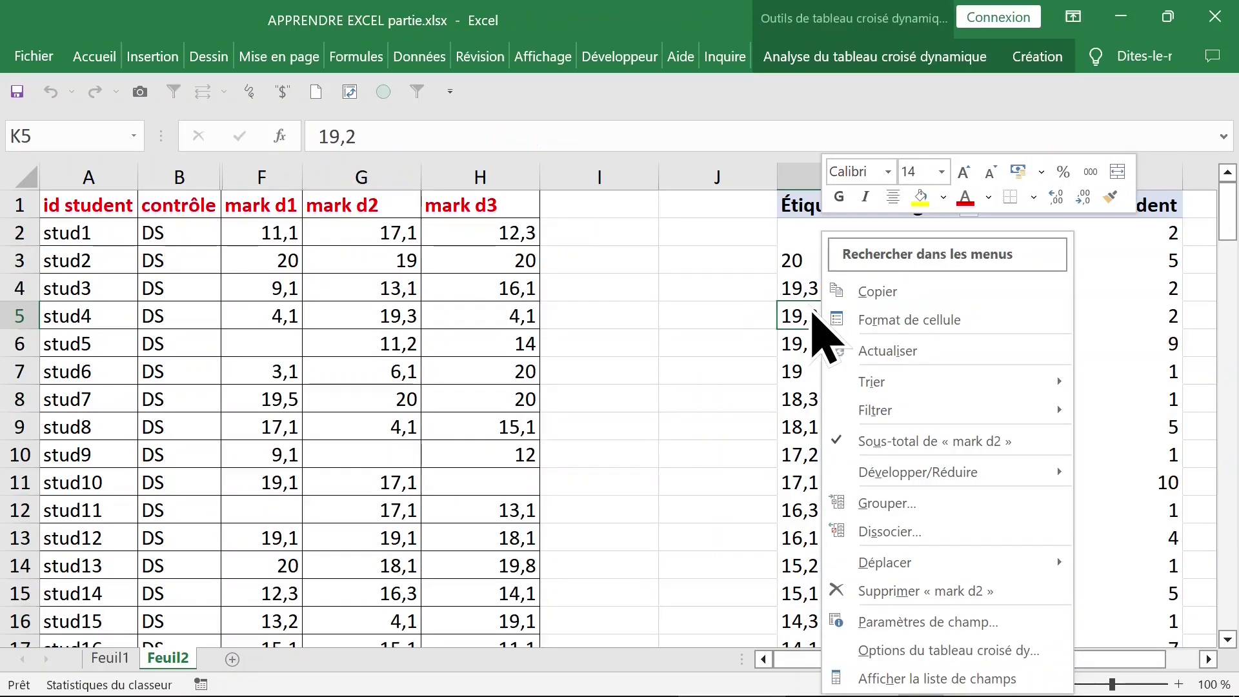
left_click(877, 678)
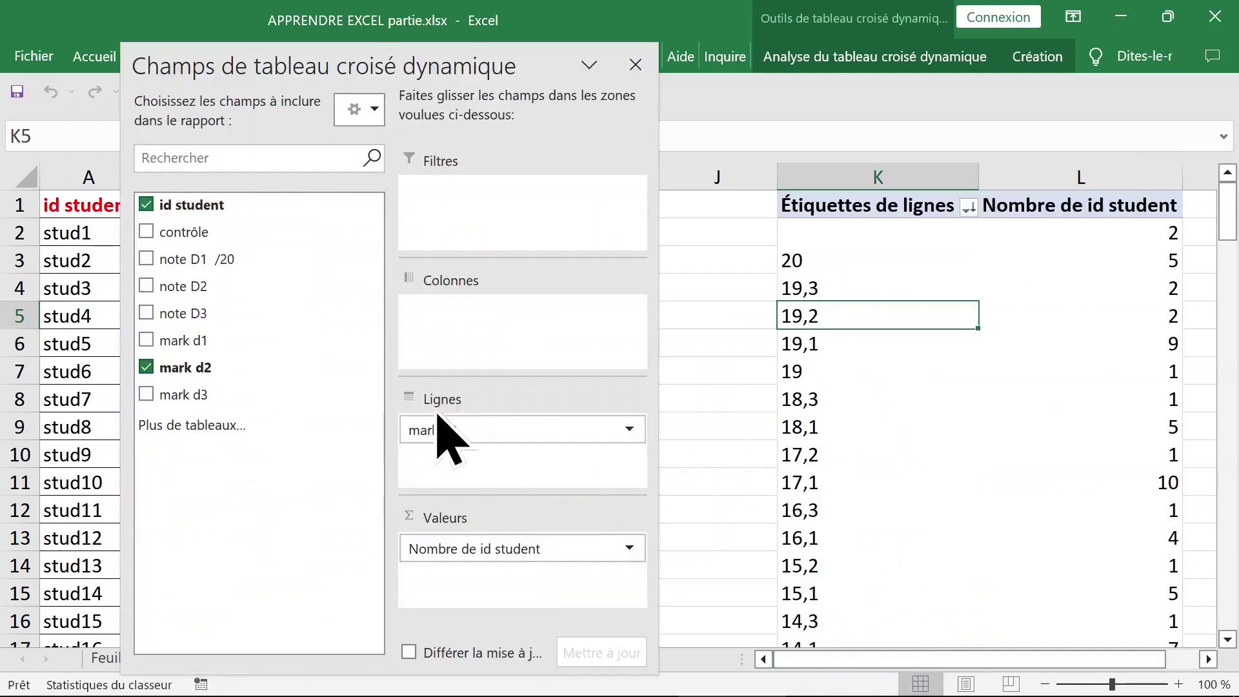
left_click(147, 369)
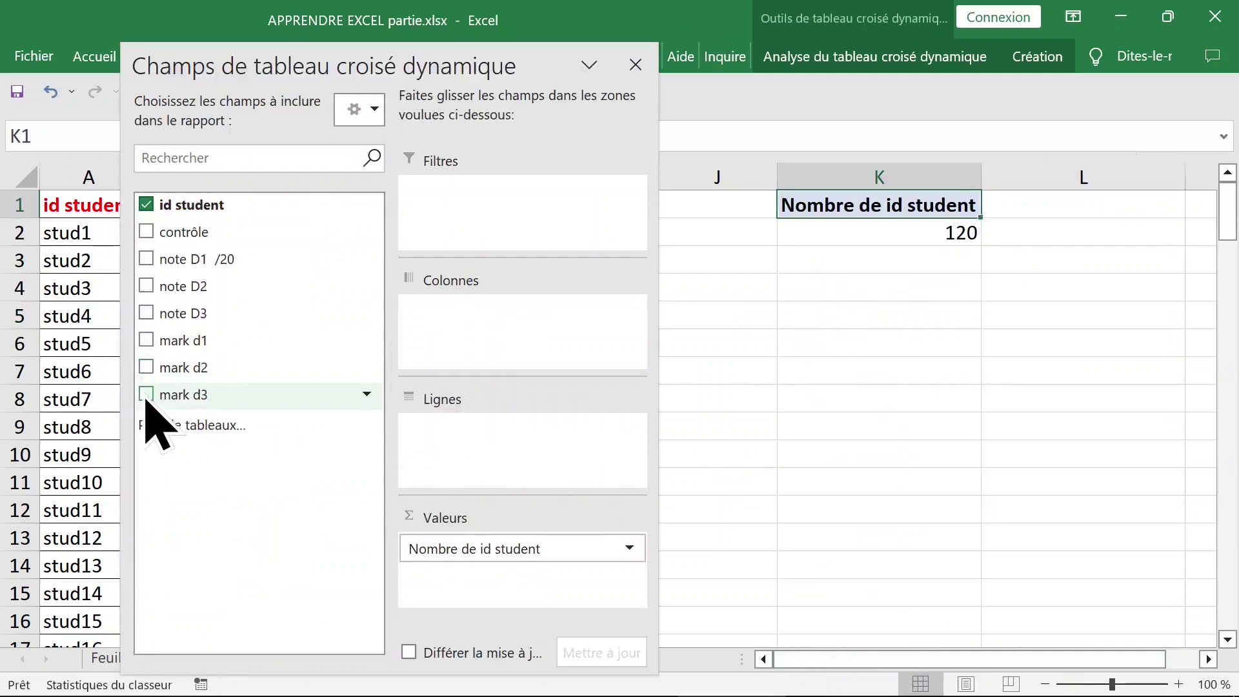
left_click(147, 395)
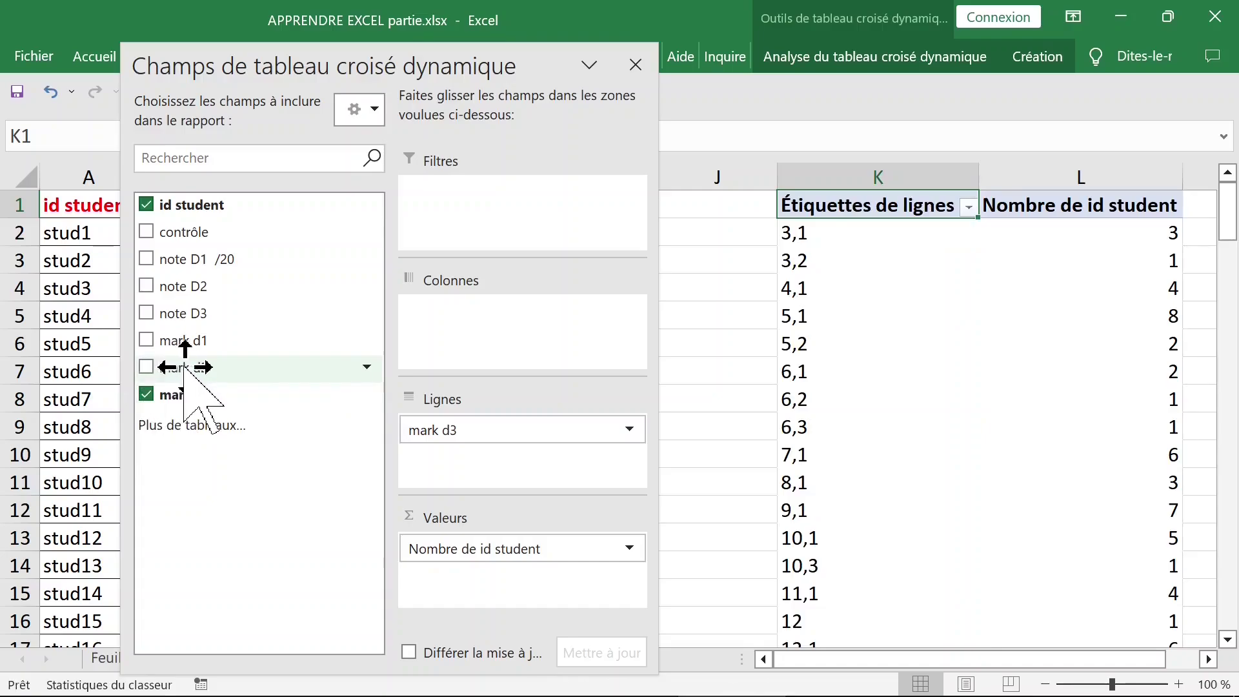
left_click(635, 64)
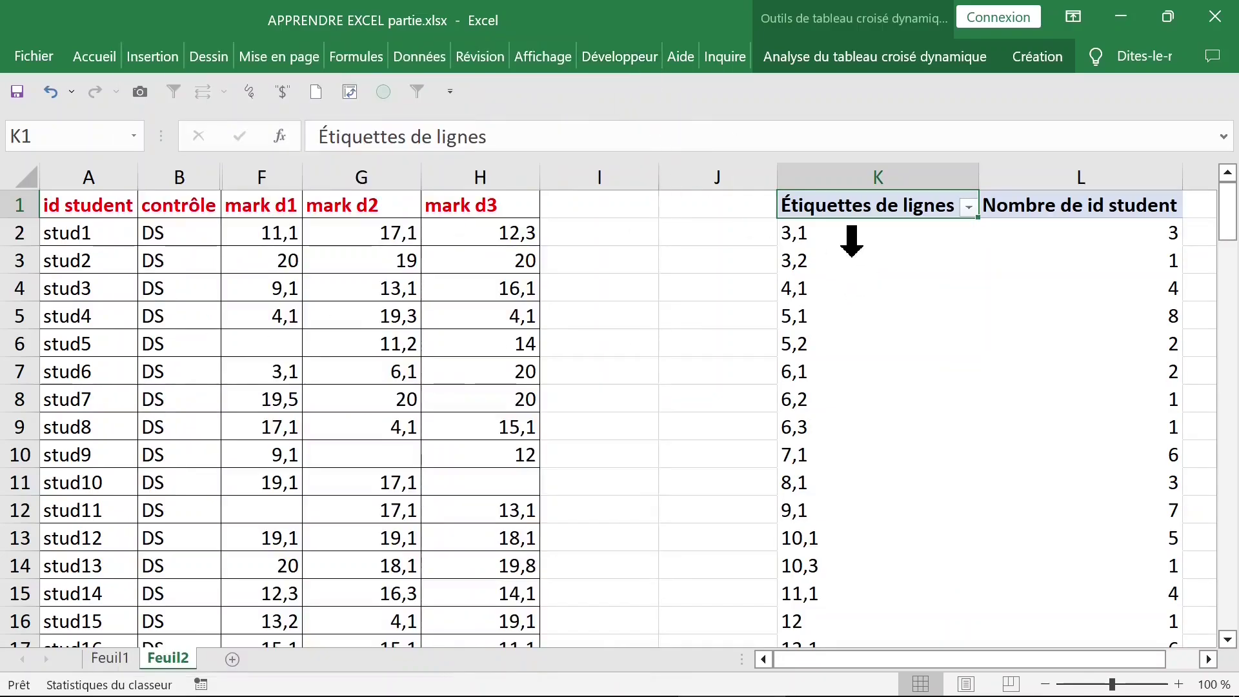
Step: Sort the mark d3 row labels from highest to lowest
left_click(851, 247)
right_click(851, 240)
mouse_move(902, 382)
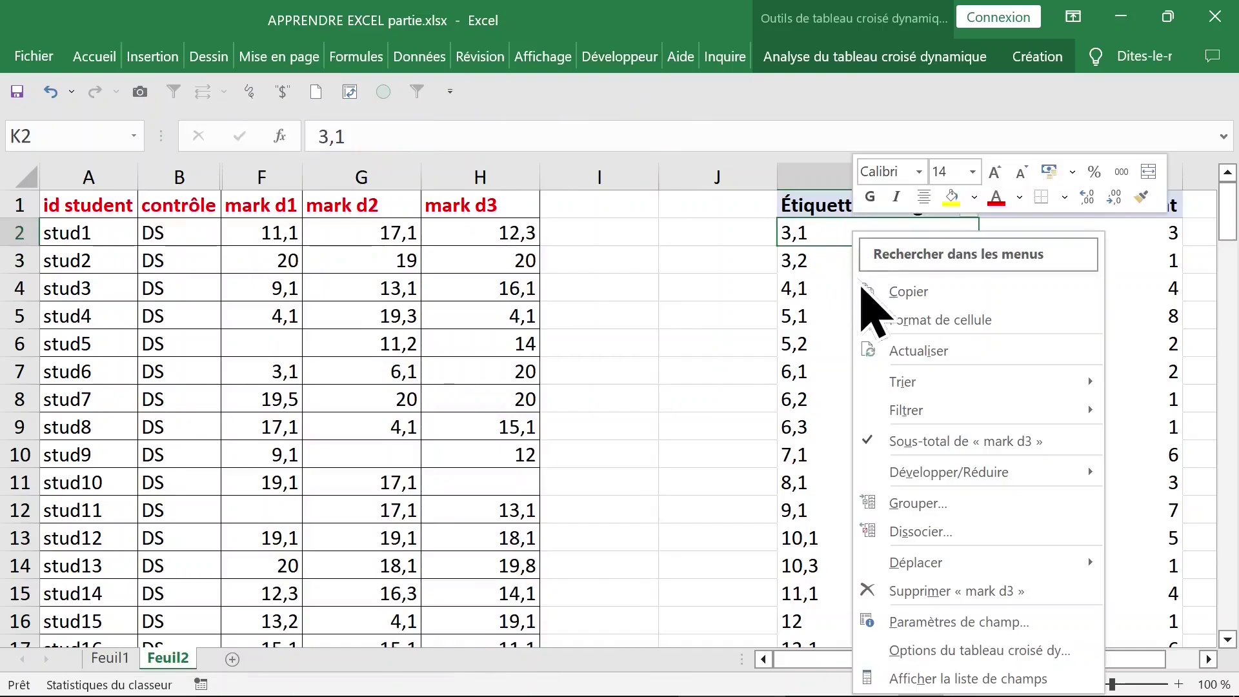
left_click(748, 413)
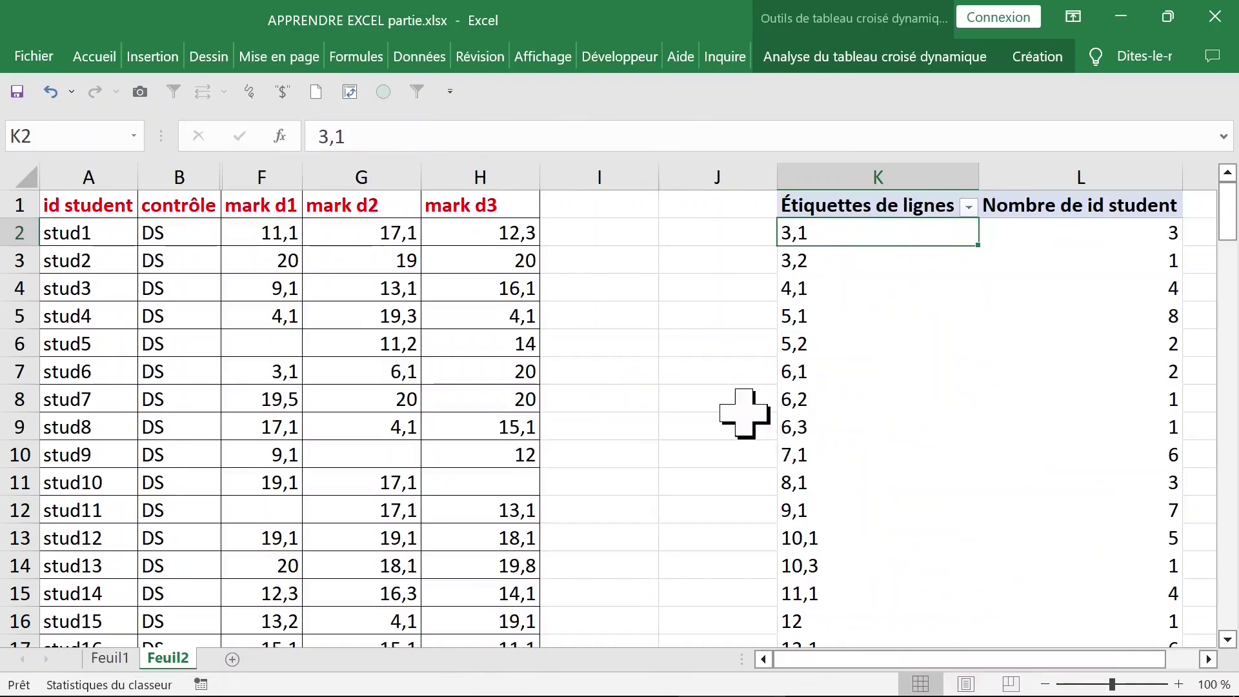
Step: Drill into the blank mark d3 count to list its four students on Feuil5
left_click(1137, 234)
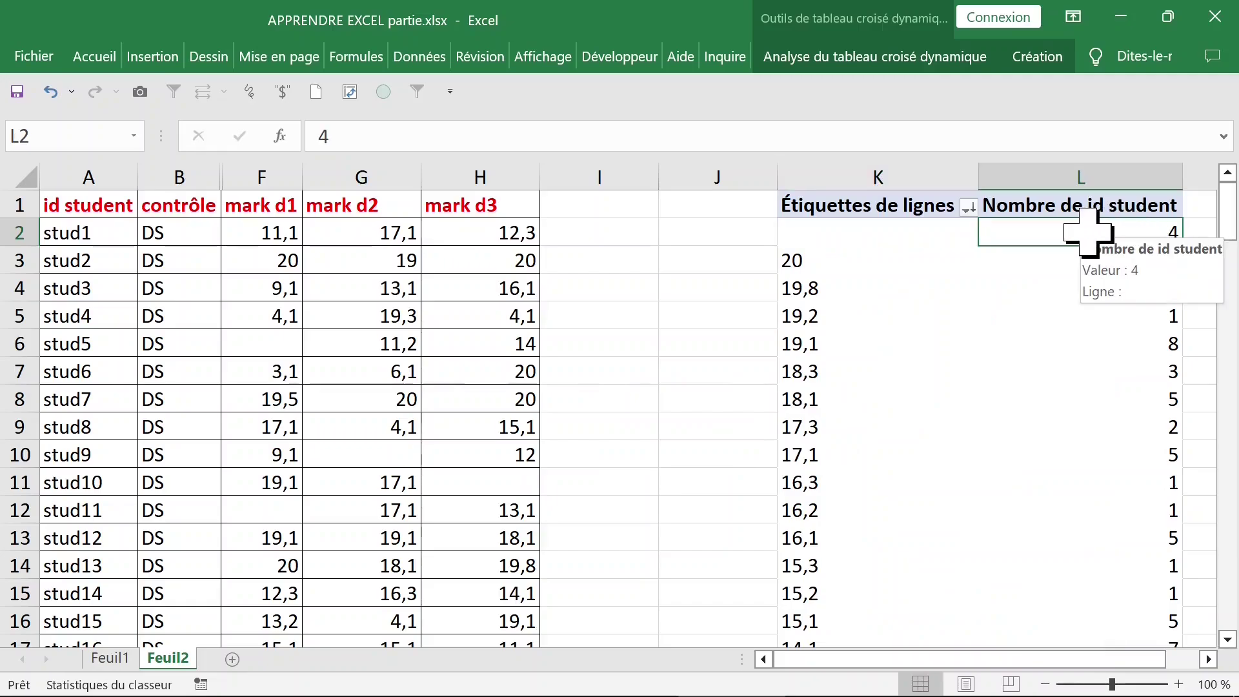
double_click(1090, 233)
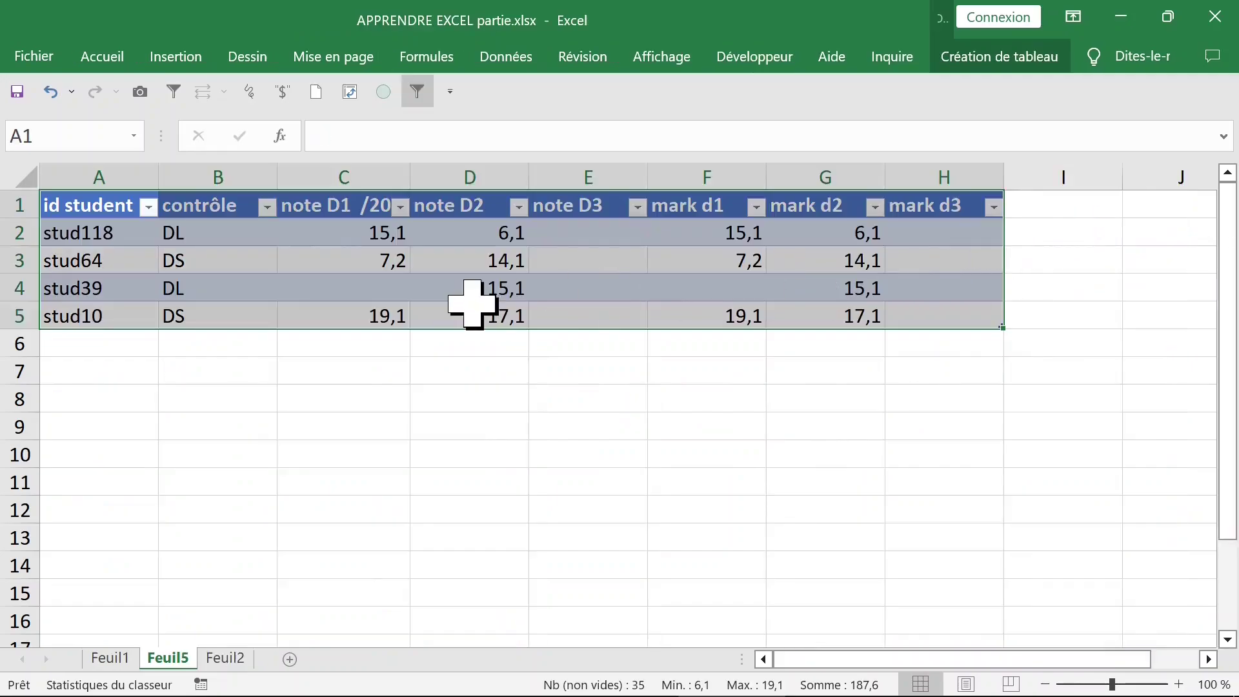
left_click(213, 288)
left_click(211, 235)
left_click(216, 285)
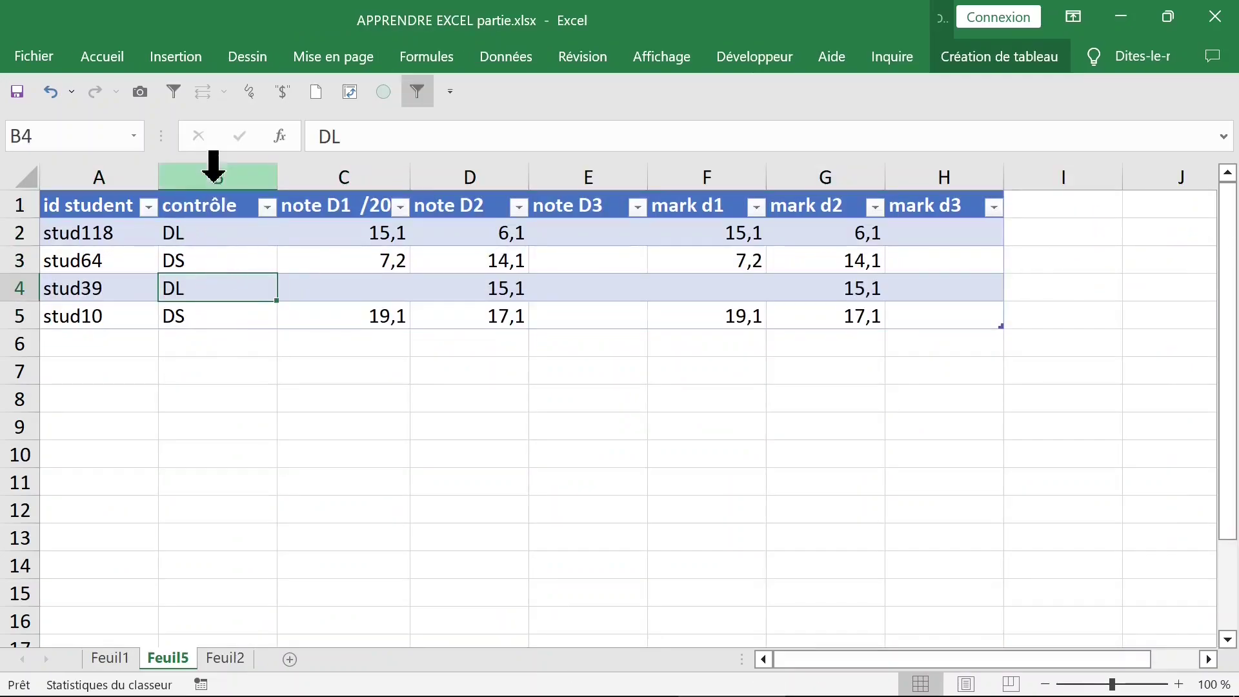
Step: Review the drill-down's contrôle, note D3 and empty mark d3 columns
left_click(216, 169)
left_click(304, 236)
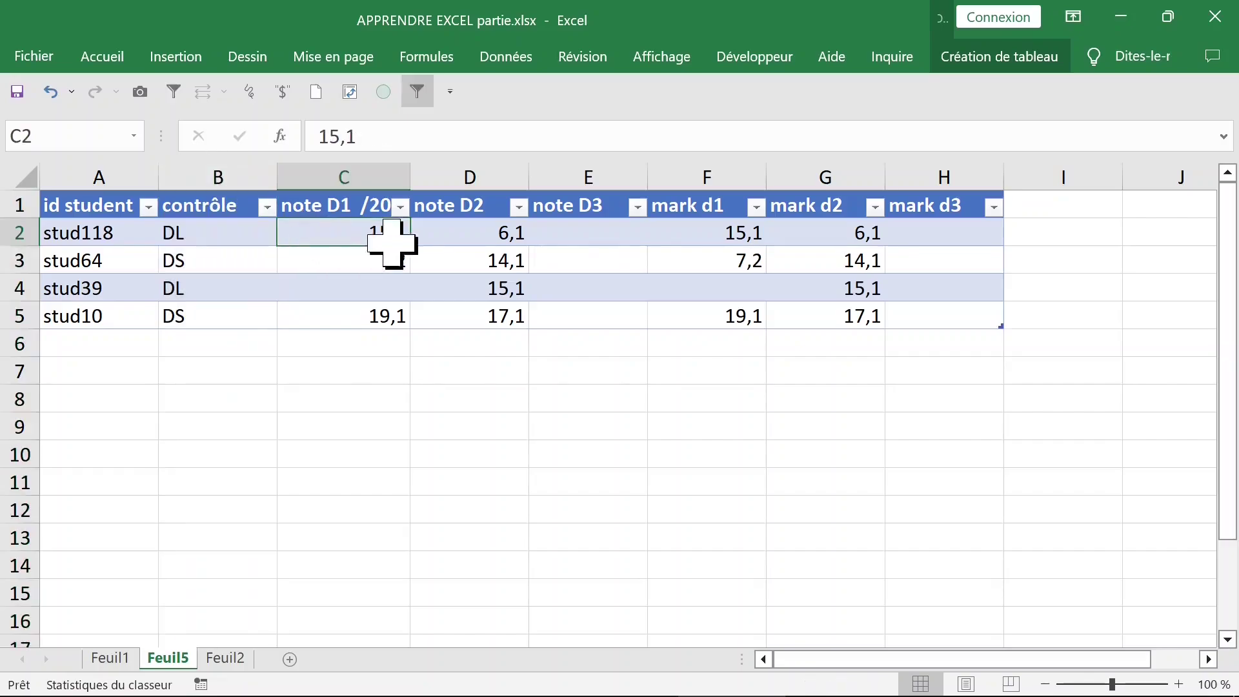
left_click(597, 236)
left_click(585, 173)
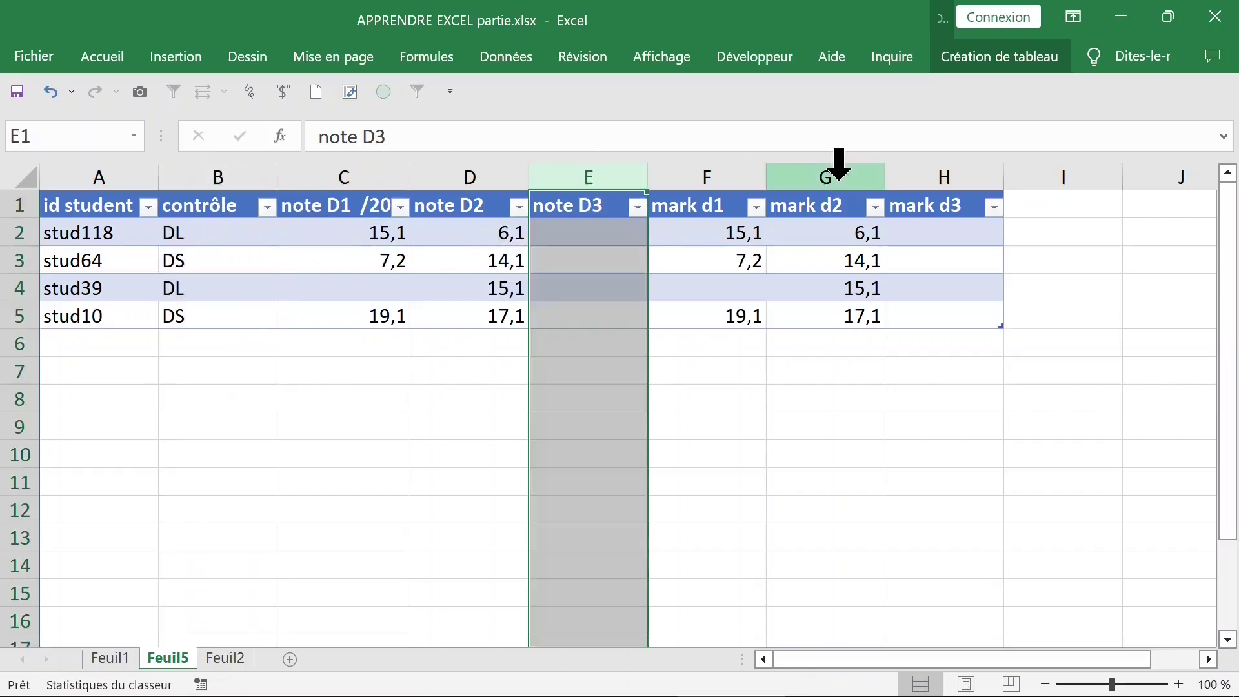
left_click(968, 171)
left_click(935, 236)
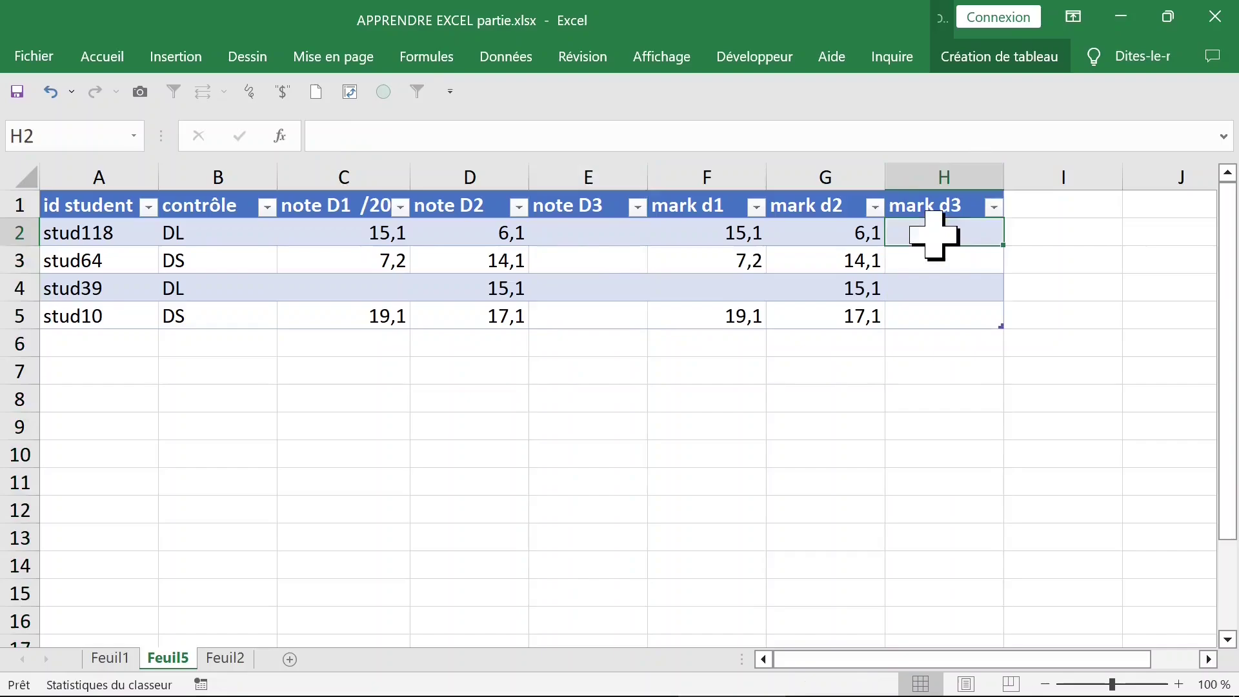
left_click(939, 266)
left_click(936, 287)
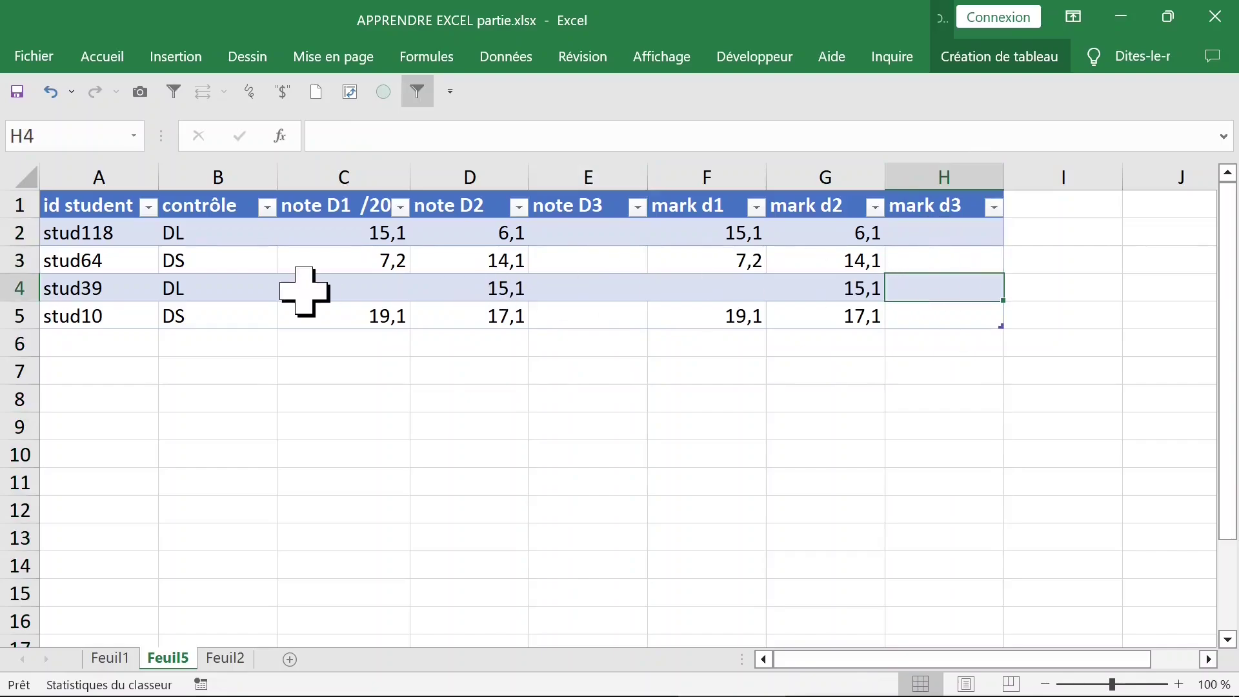
left_click(220, 289)
left_click(925, 294)
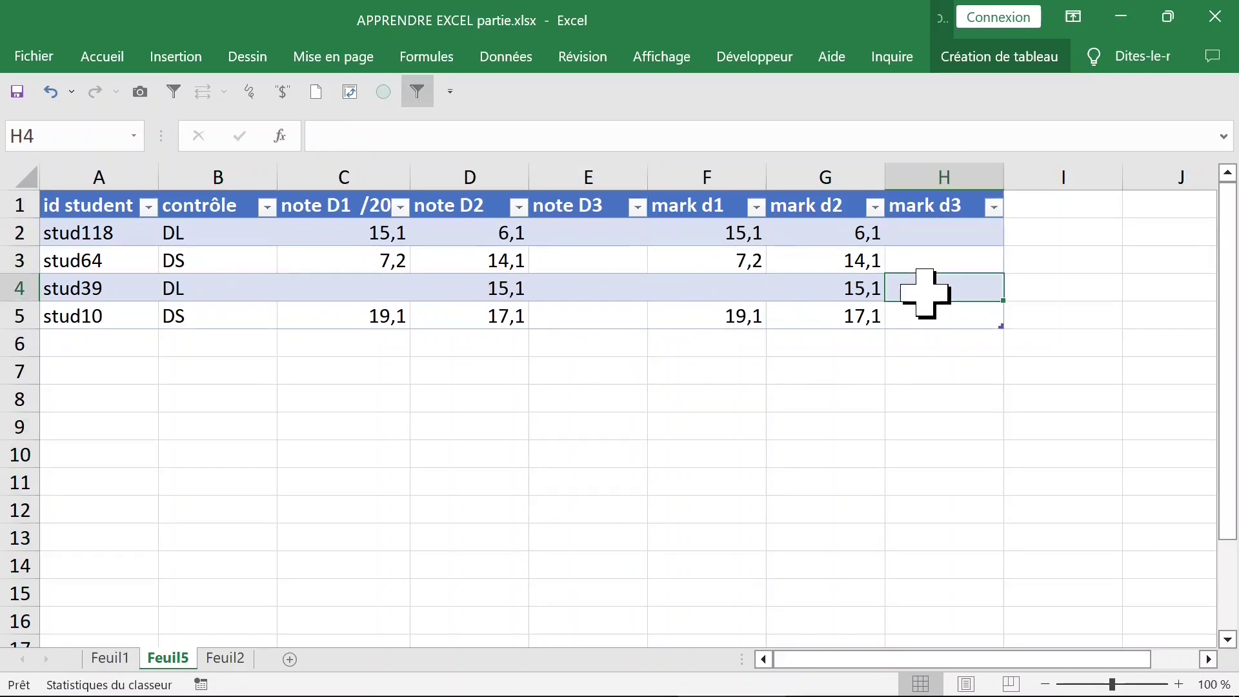
left_click(952, 255)
left_click(945, 227)
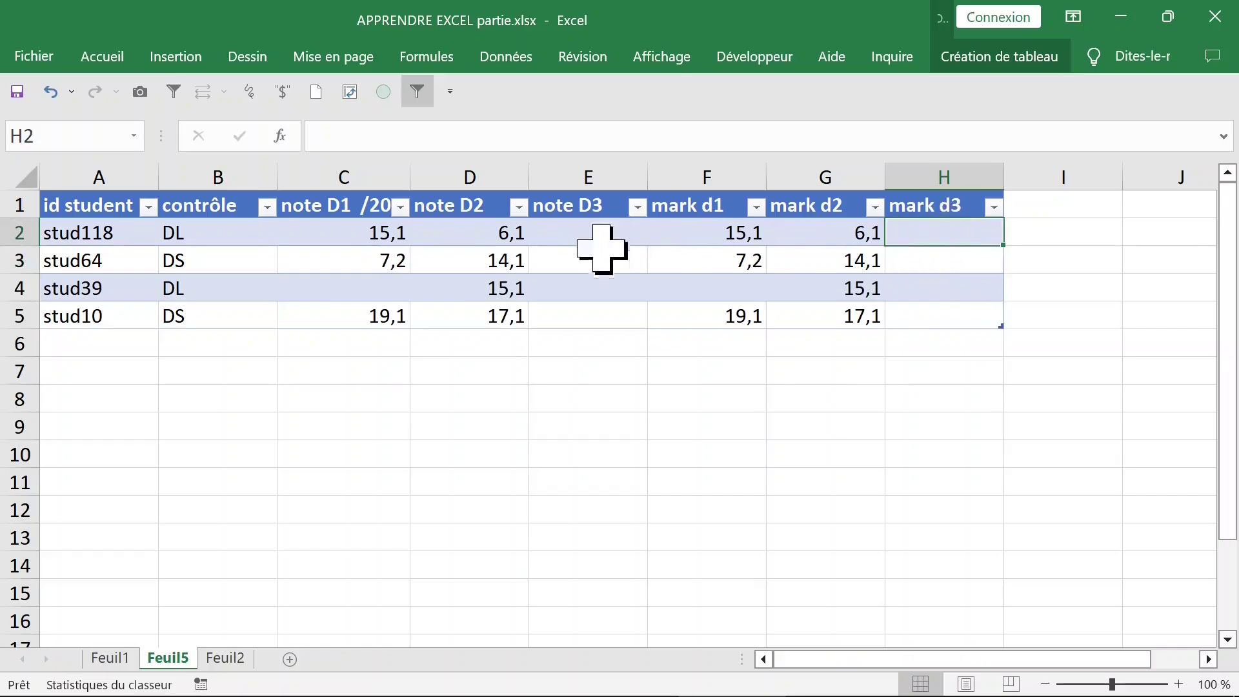
left_click(911, 267)
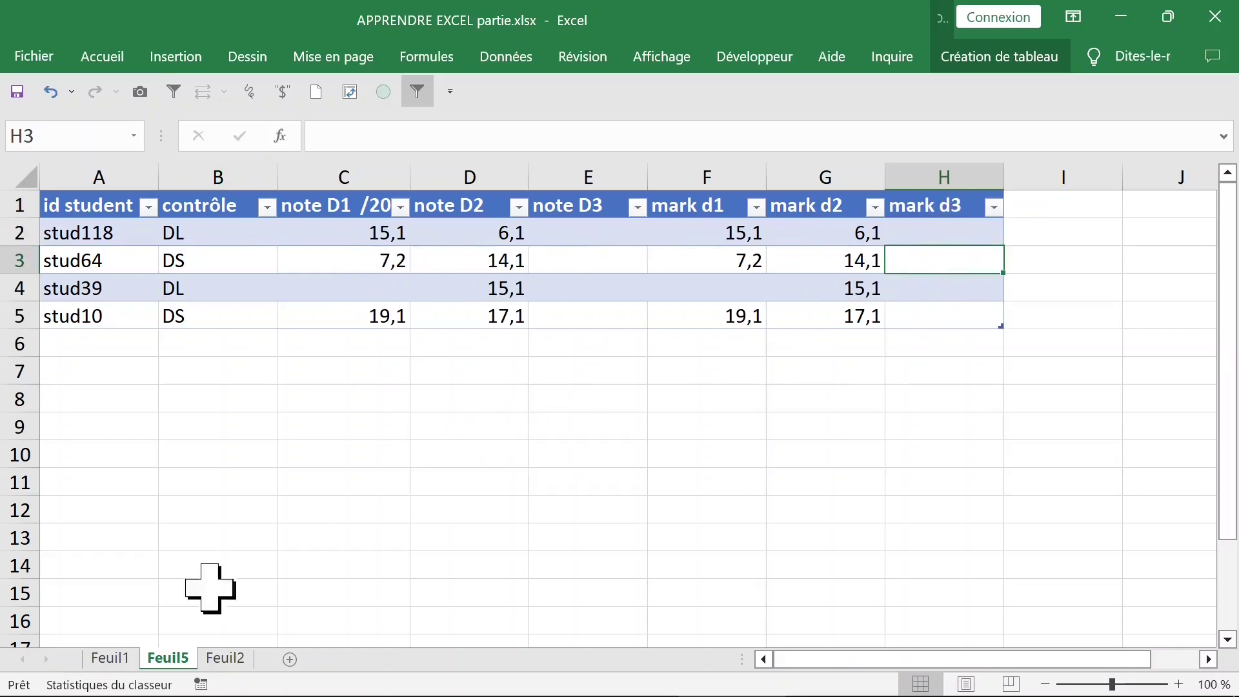
Step: Delete the Feuil5 sheet permanently, returning to the Feuil2 pivot
right_click(165, 663)
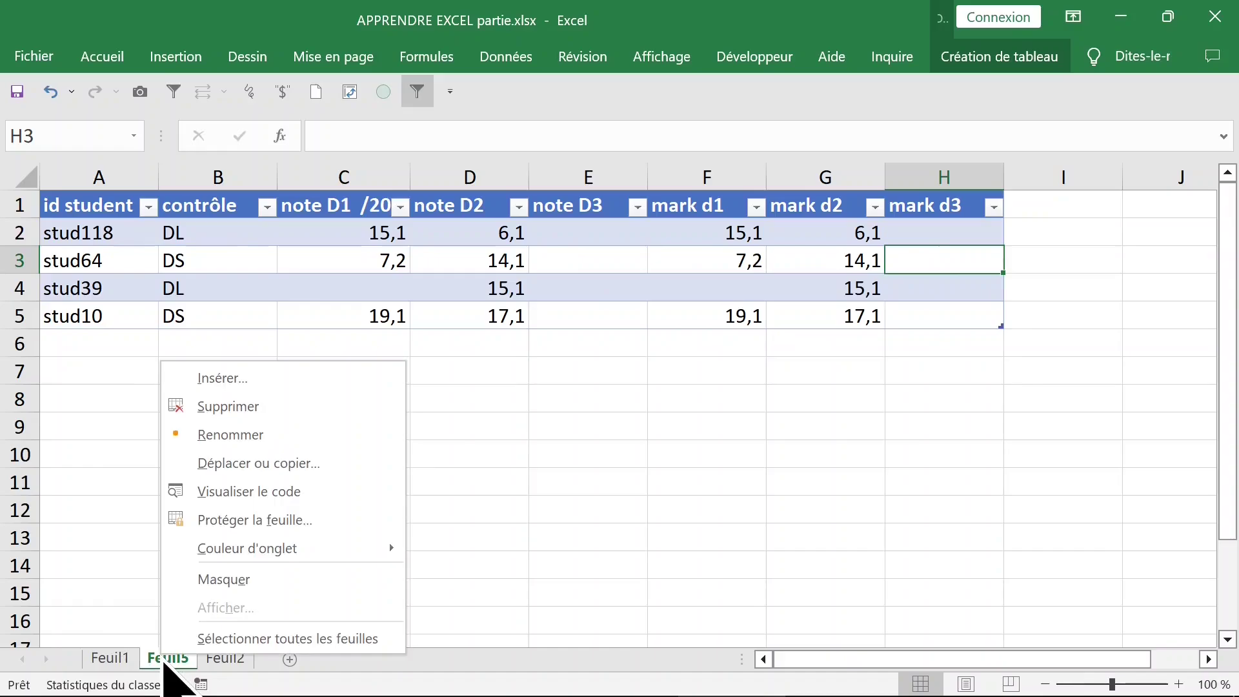
left_click(253, 407)
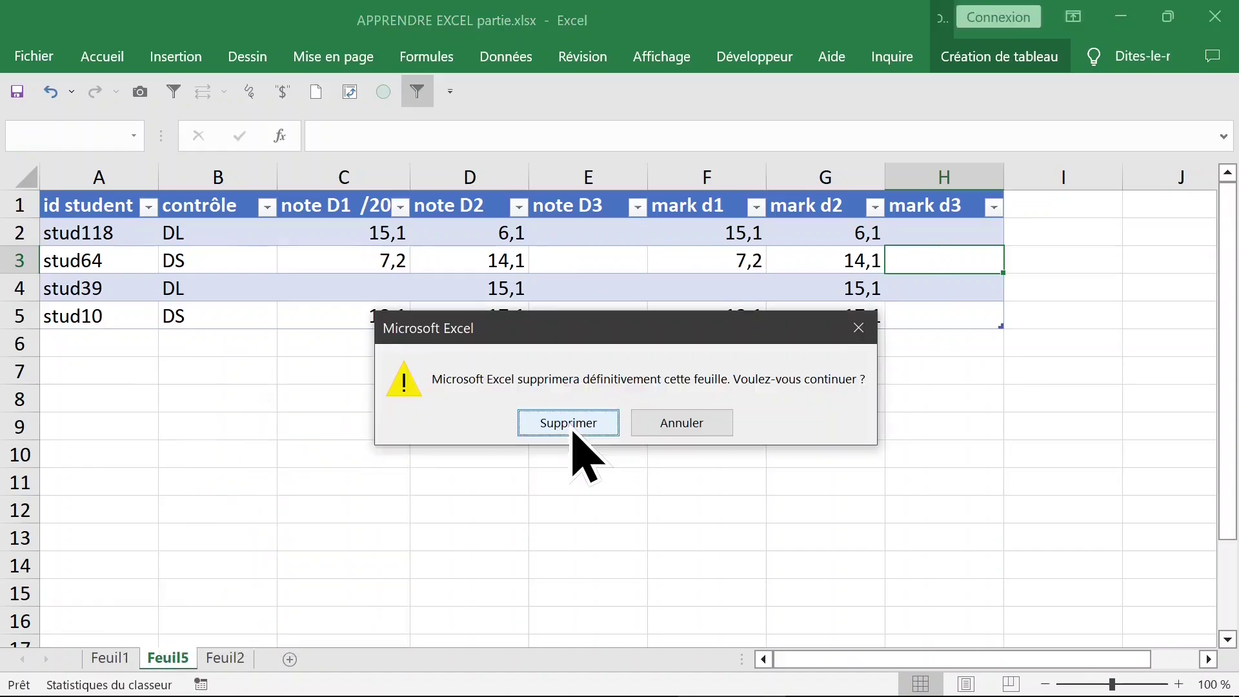
left_click(569, 422)
left_click(842, 237)
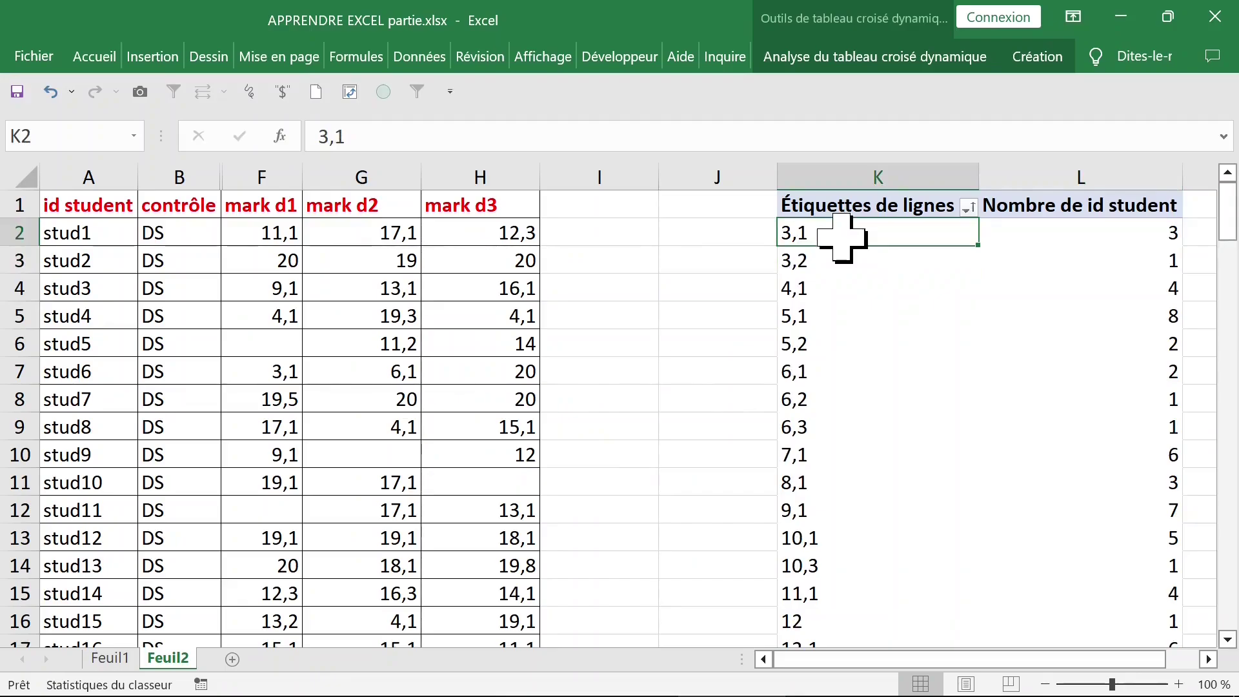
Step: Group mark d3 labels 3,1 through 9,1 into Groupe1 and collapse it
left_click_drag(842, 238, 840, 495)
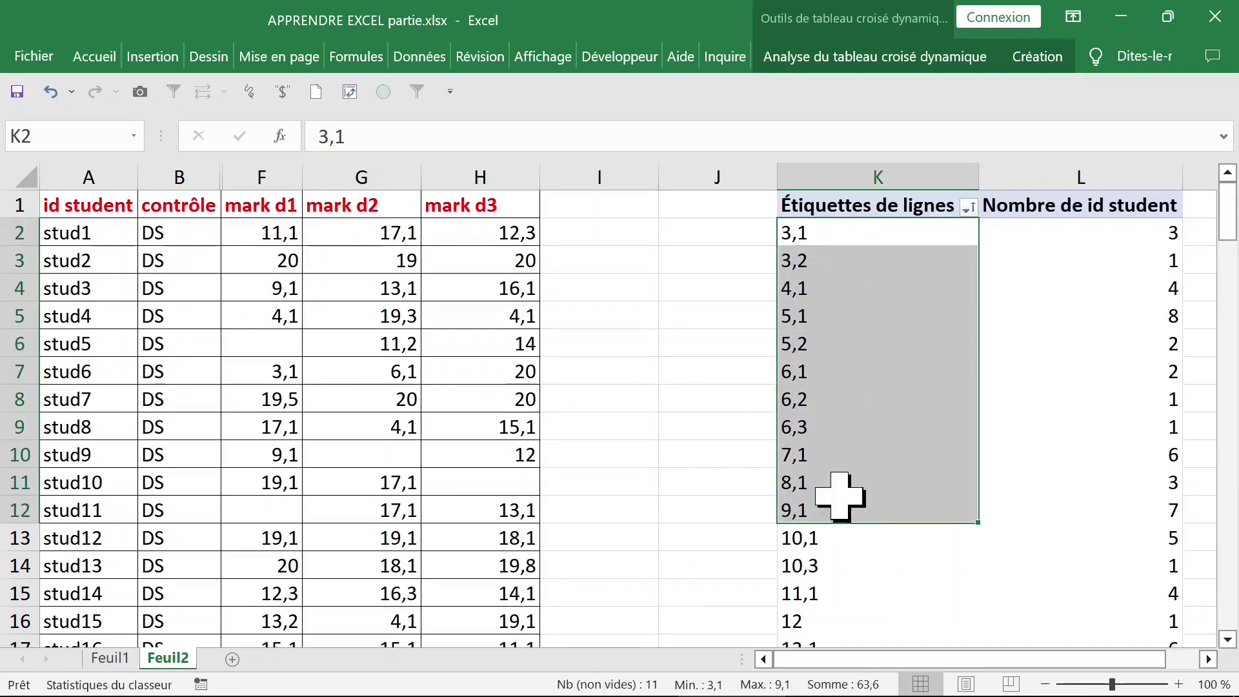
right_click(829, 298)
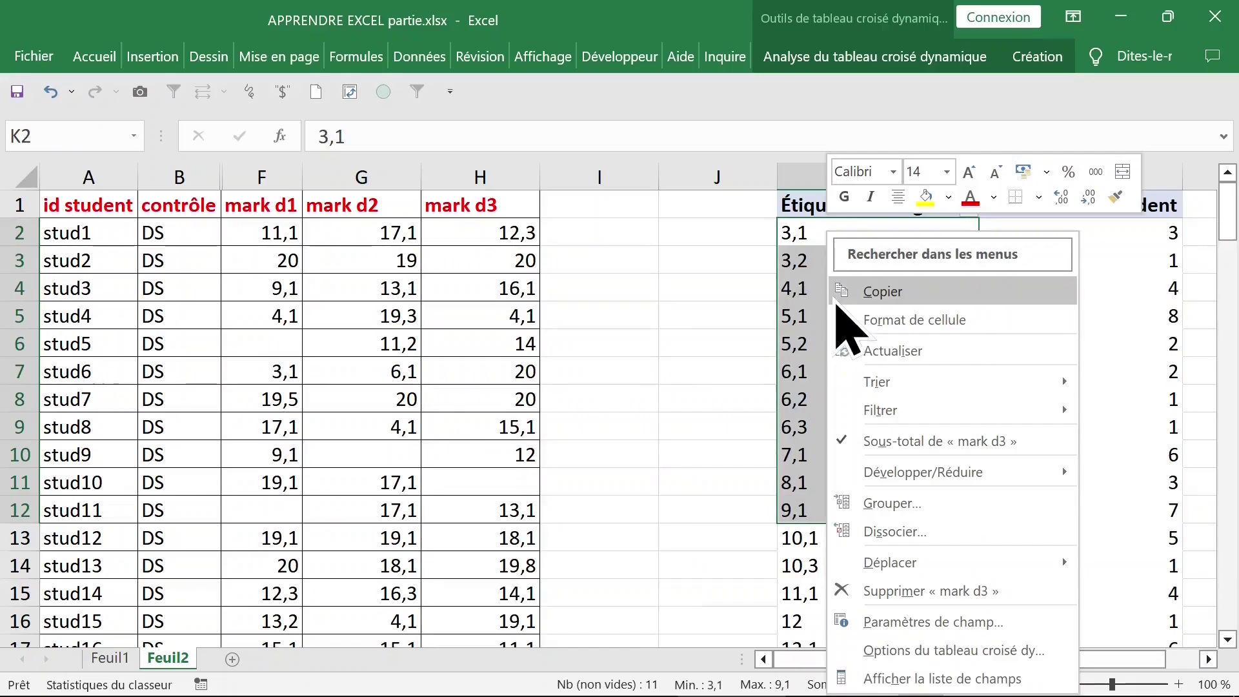
left_click(916, 508)
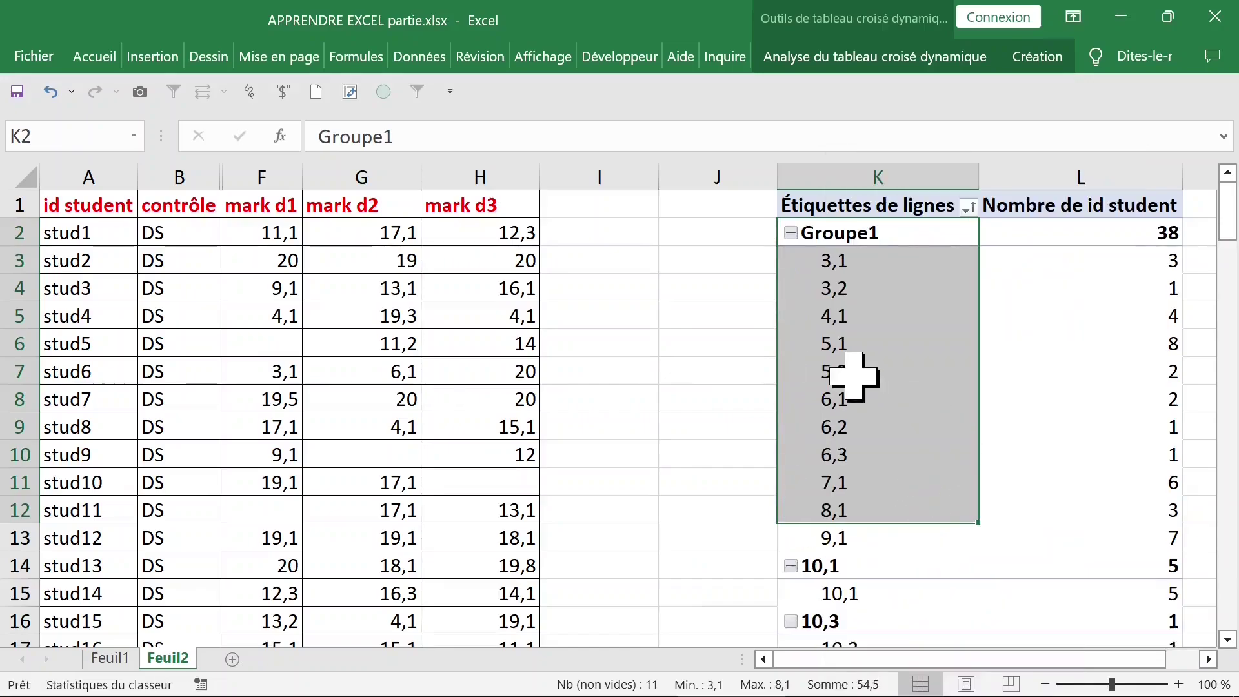
left_click(787, 226)
left_click(790, 233)
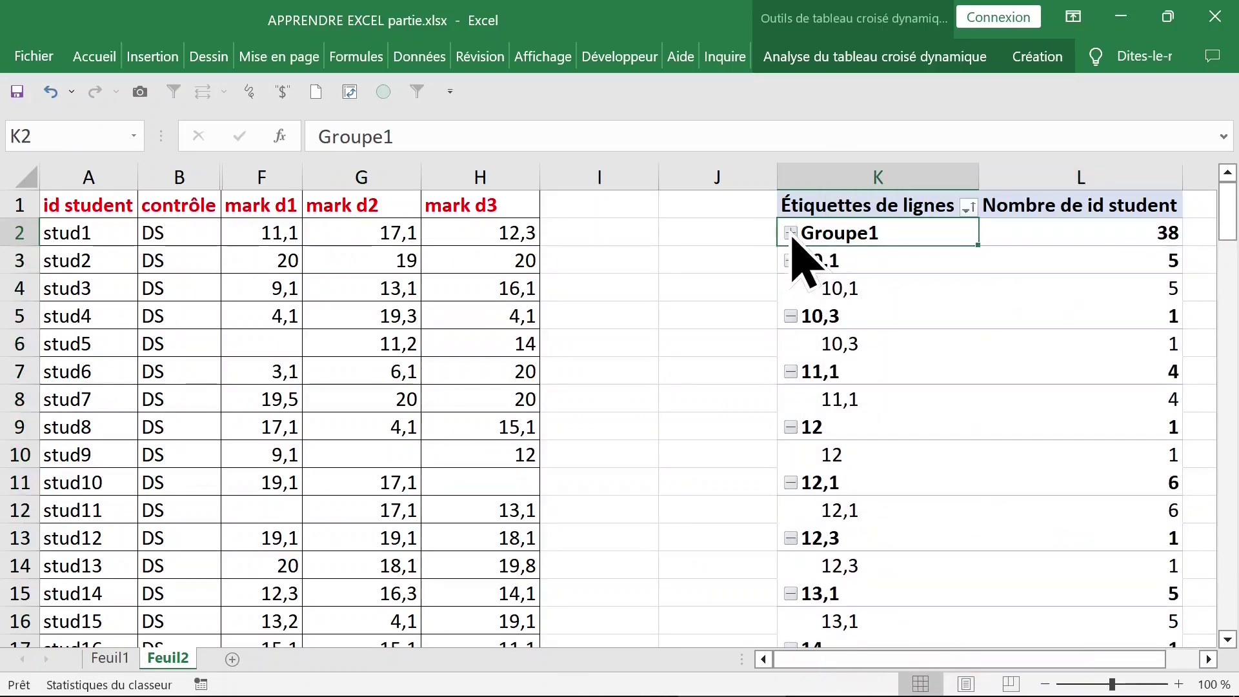
Step: Group labels 10,1 through 14,1 into Groupe2 and collapse it
left_click(864, 264)
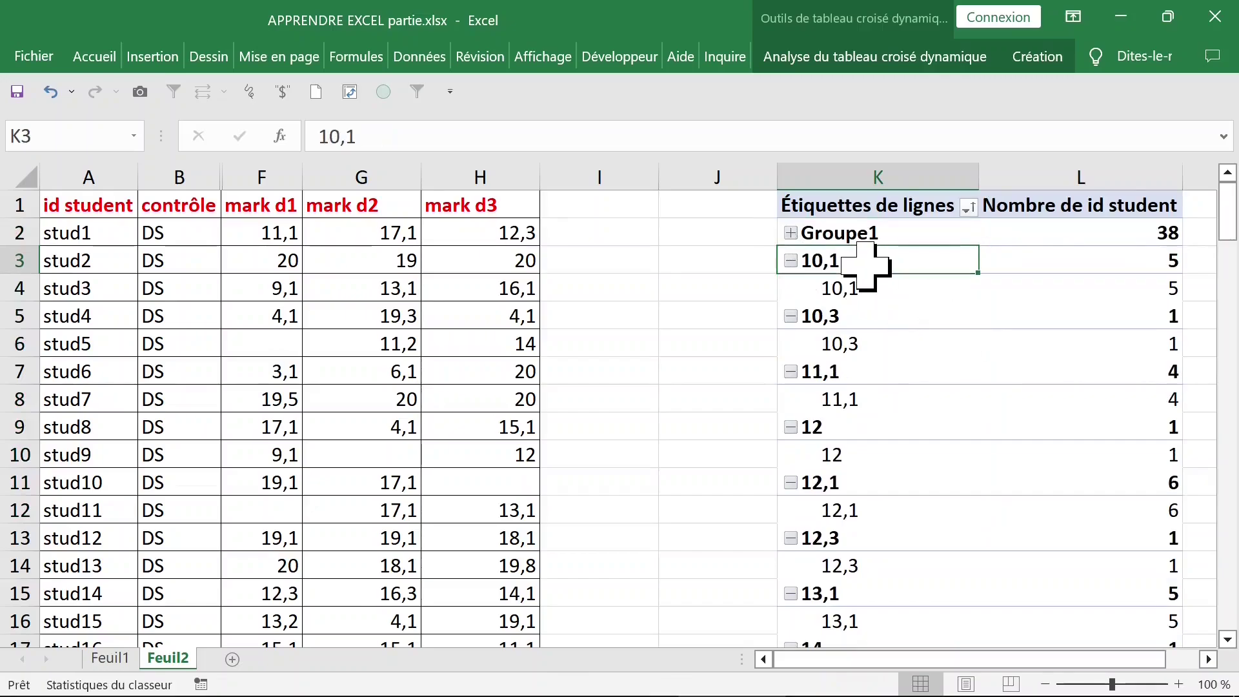
mouse_move(865, 264)
left_mouse_down()
mouse_move(861, 652)
mouse_move(839, 454)
left_mouse_up()
right_click(838, 348)
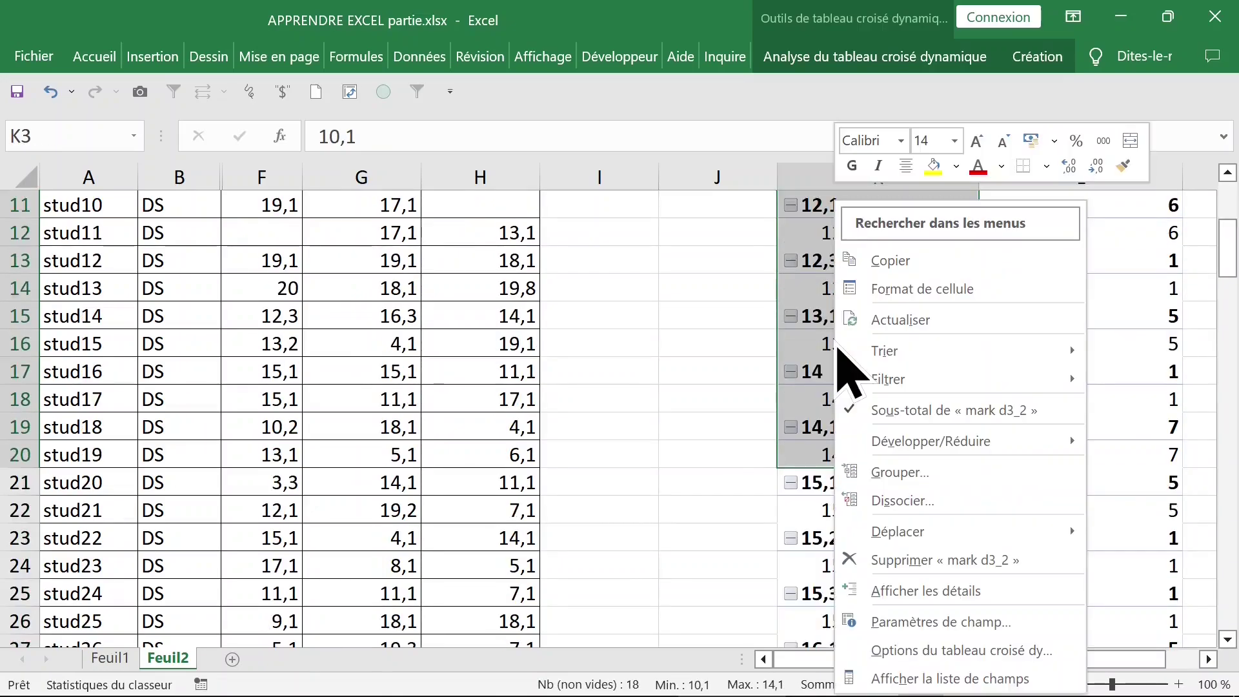
left_click(897, 472)
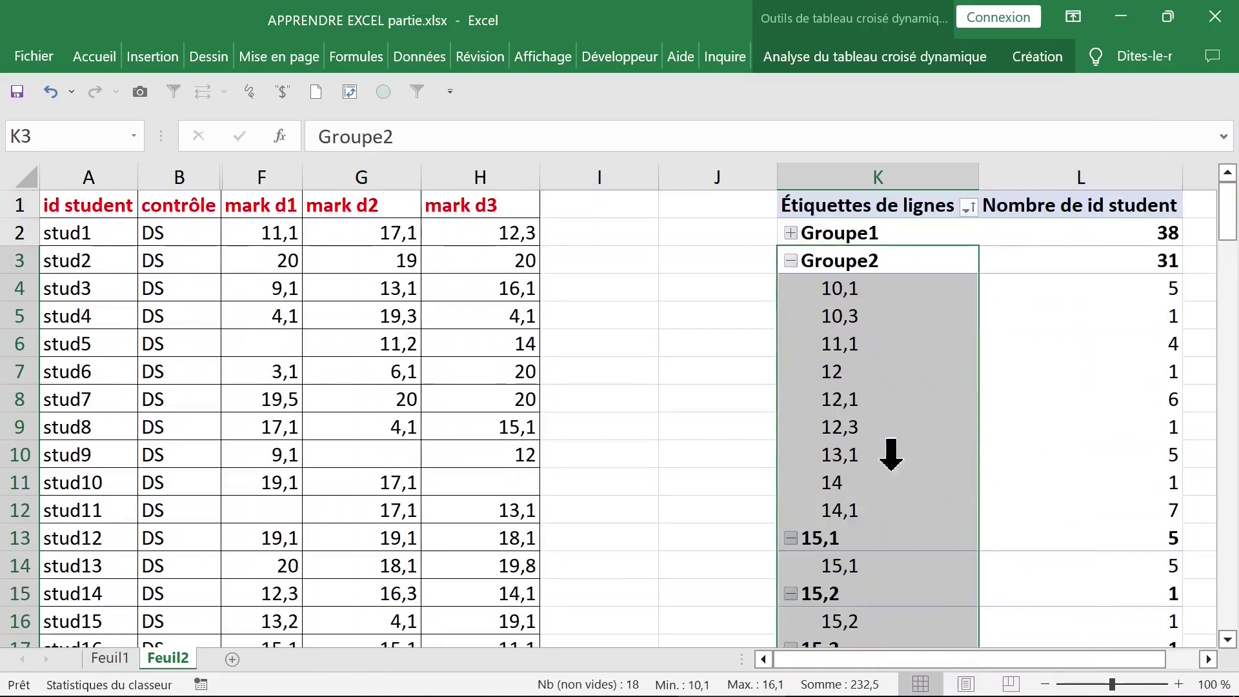
left_click(790, 261)
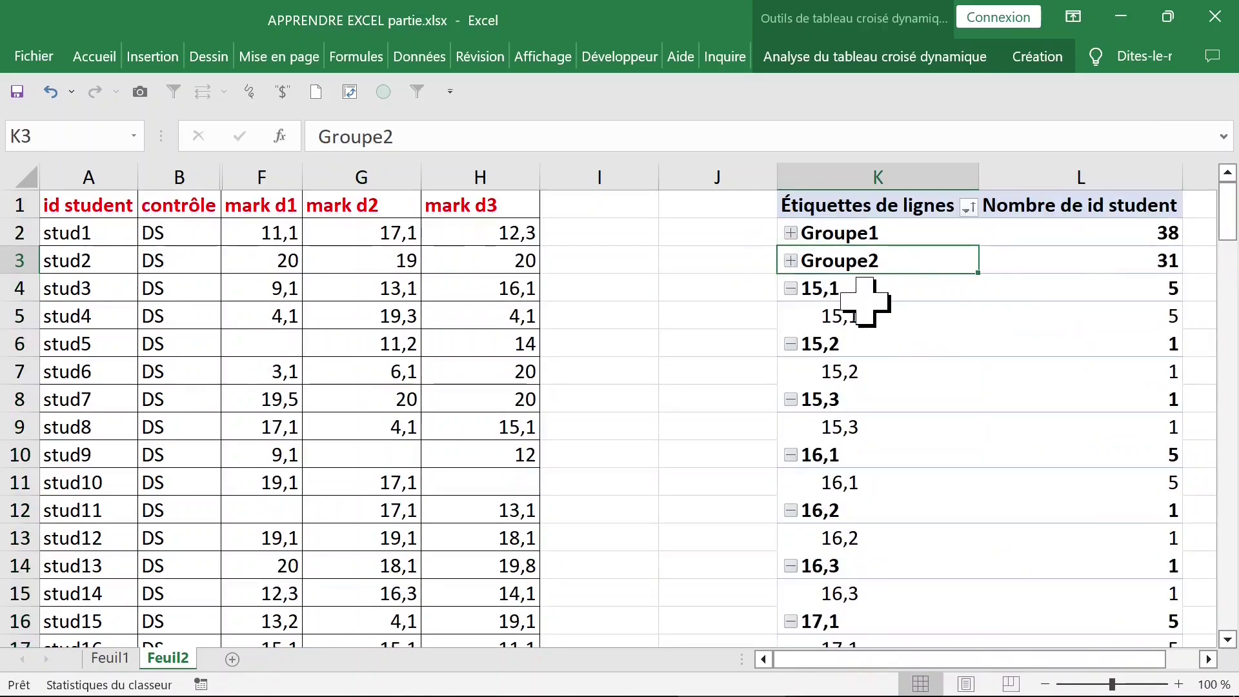
Step: Group the remaining labels from 15,1 to 20 into Groupe3 and collapse it
mouse_move(868, 290)
left_mouse_down()
mouse_move(860, 685)
mouse_move(867, 541)
left_mouse_up()
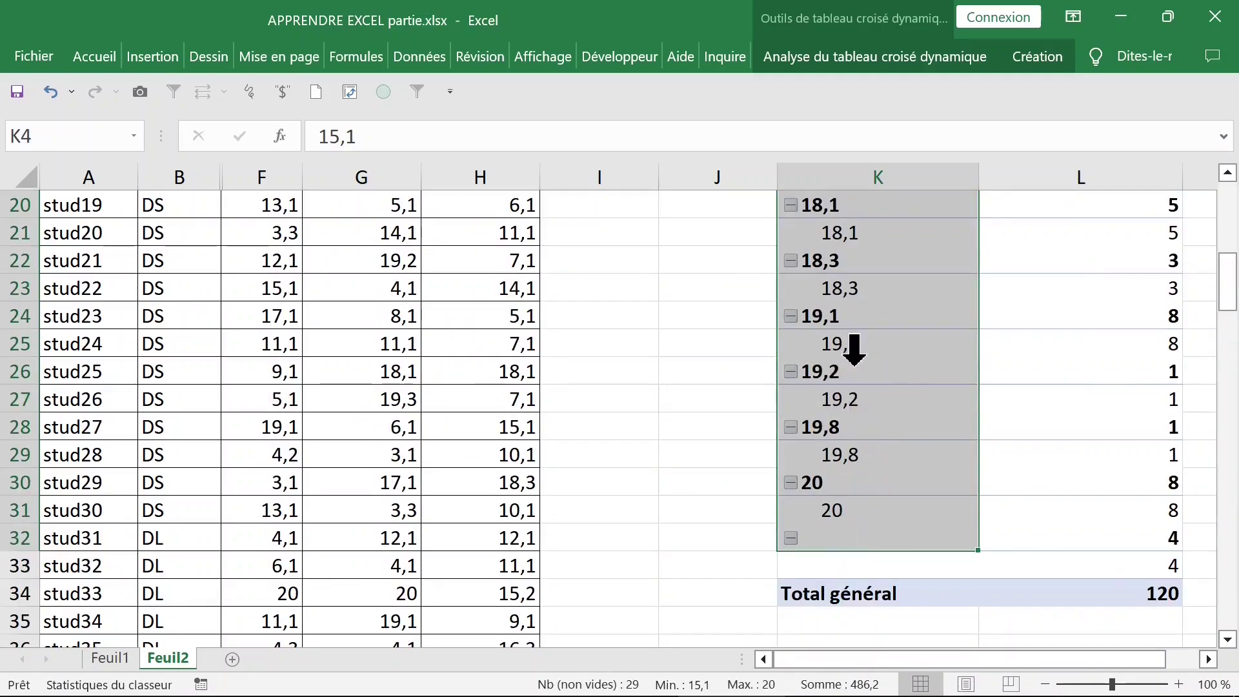
right_click(859, 376)
left_click(885, 472)
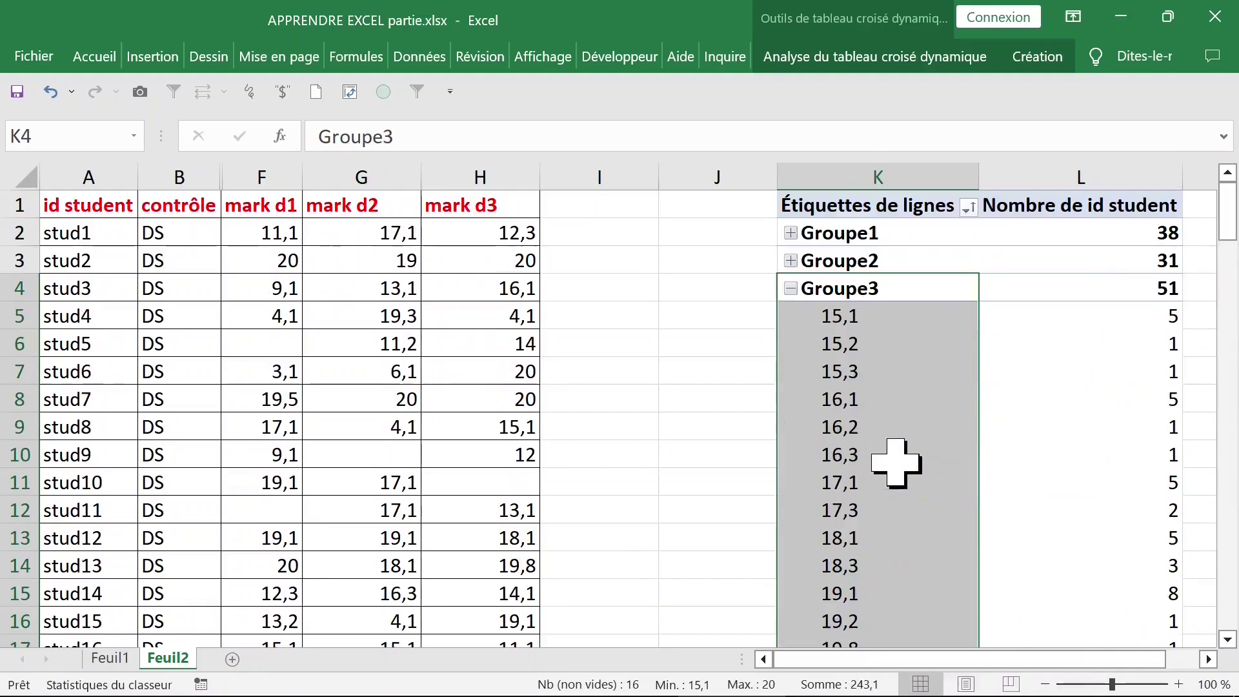
left_click(791, 289)
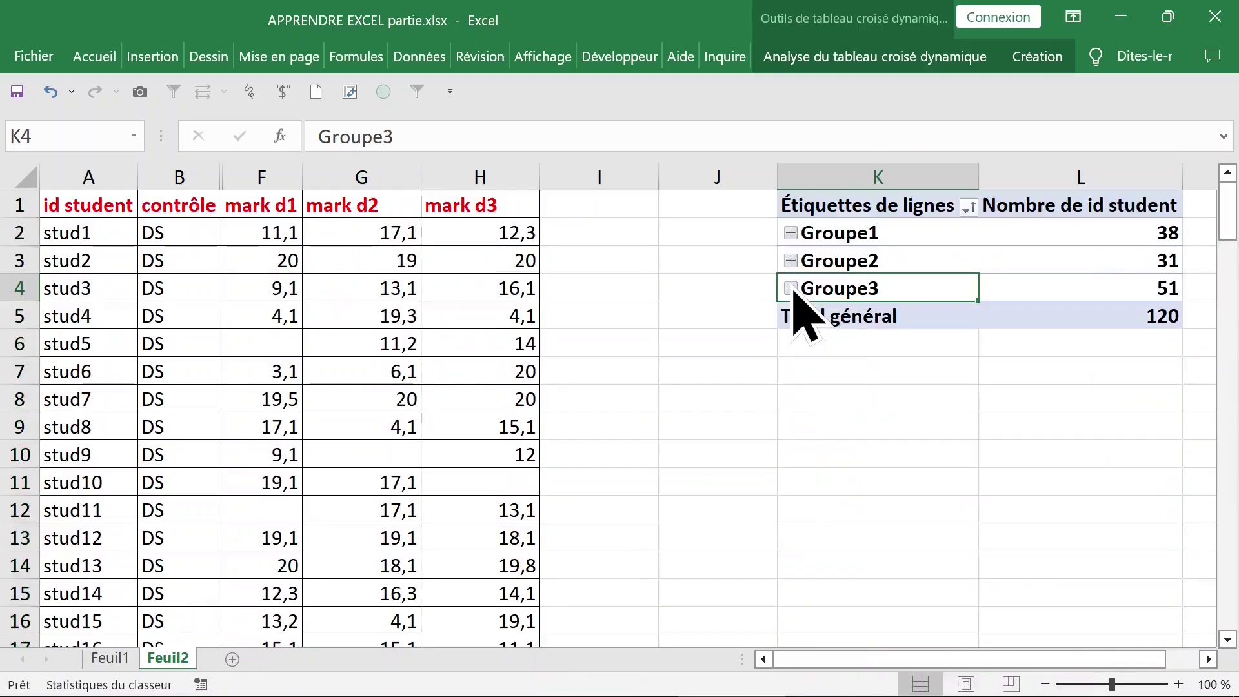
left_click(958, 407)
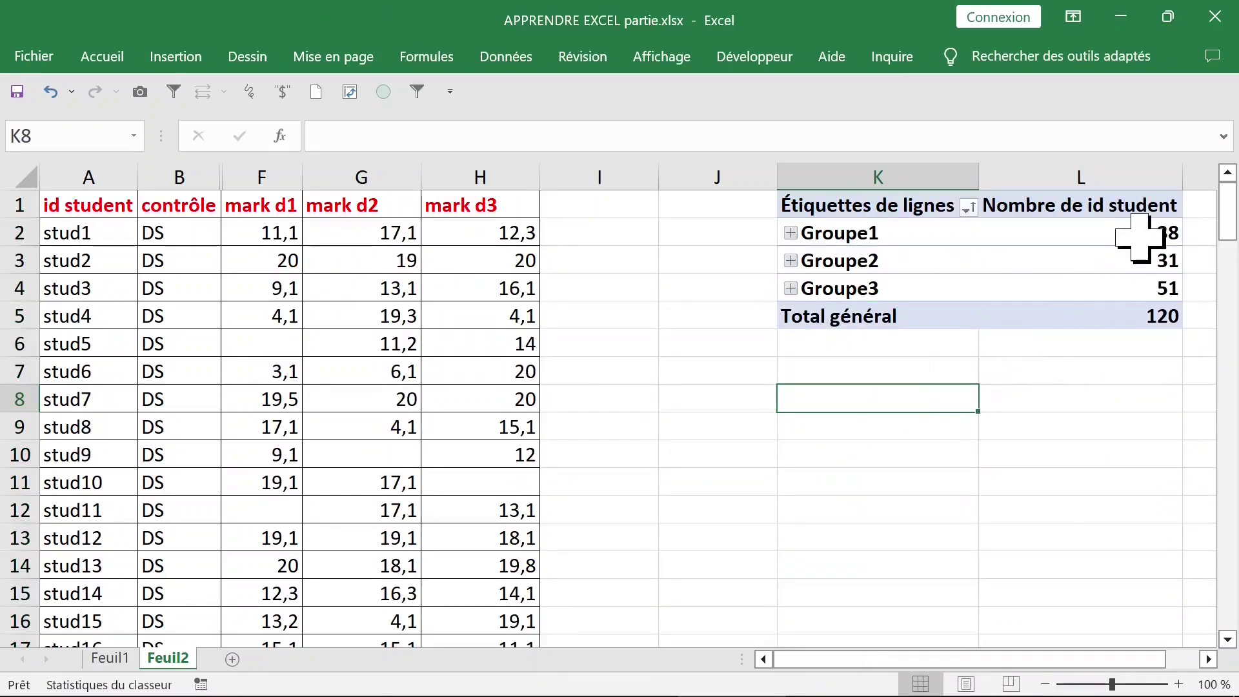
Step: Widen the pivot's count column slightly
left_click(1097, 205)
left_click_drag(1182, 177, 1205, 183)
left_click(1001, 377)
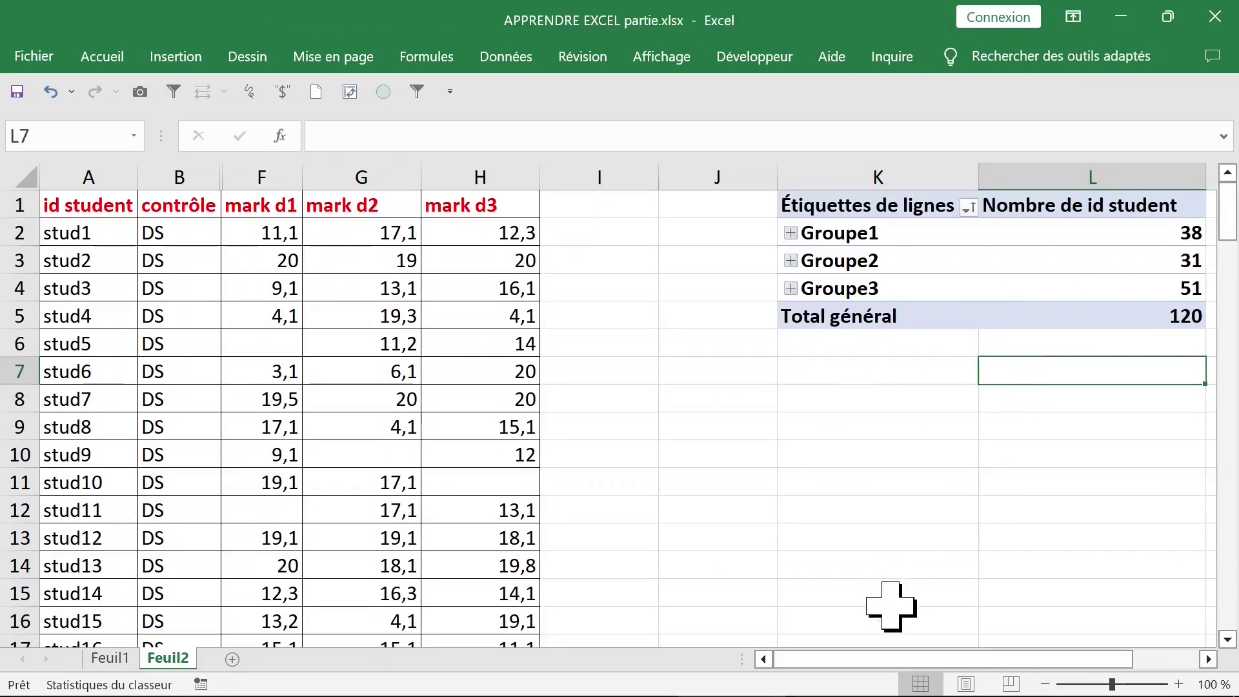
left_click_drag(889, 659, 955, 661)
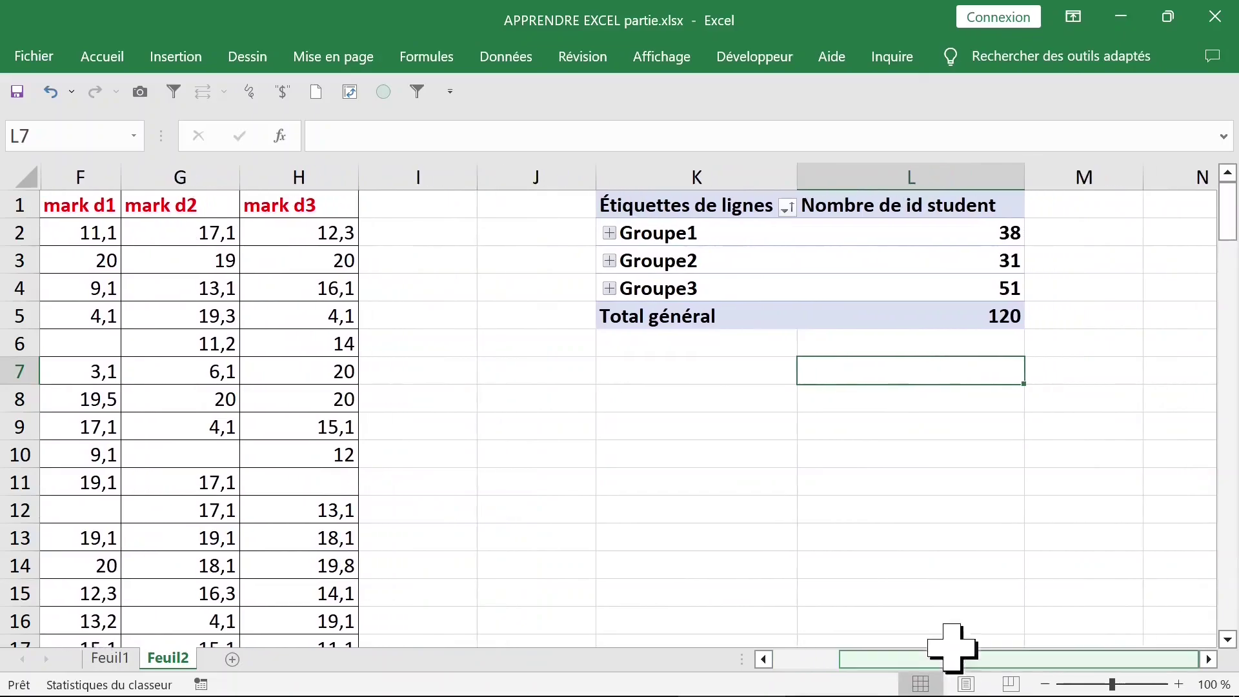
left_click(955, 289)
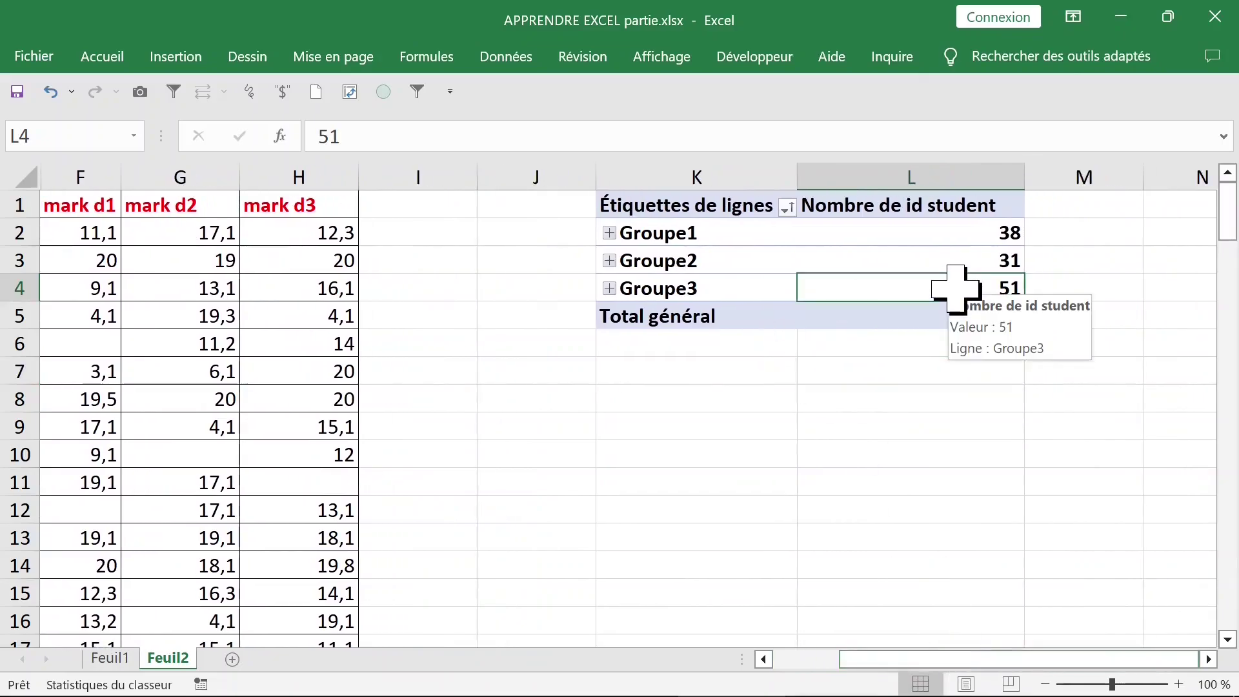
left_click(918, 175)
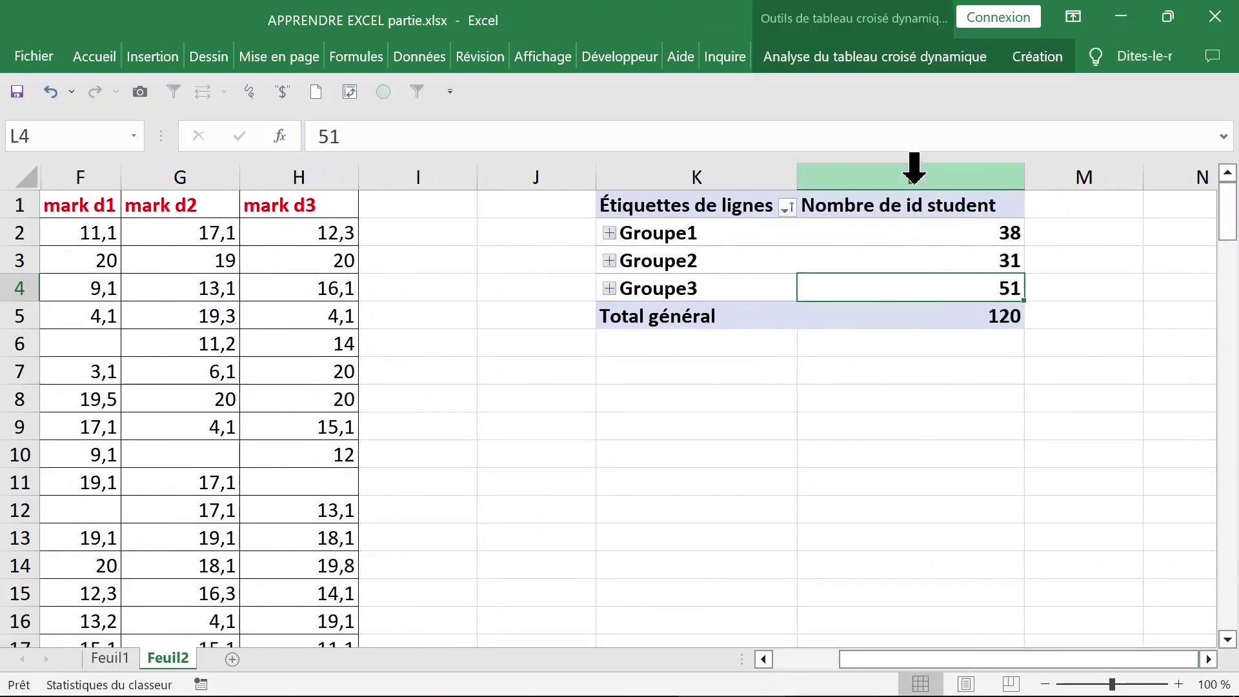
Step: Drill into Groupe3's count of 51 to list its students on Feuil6
double_click(887, 286)
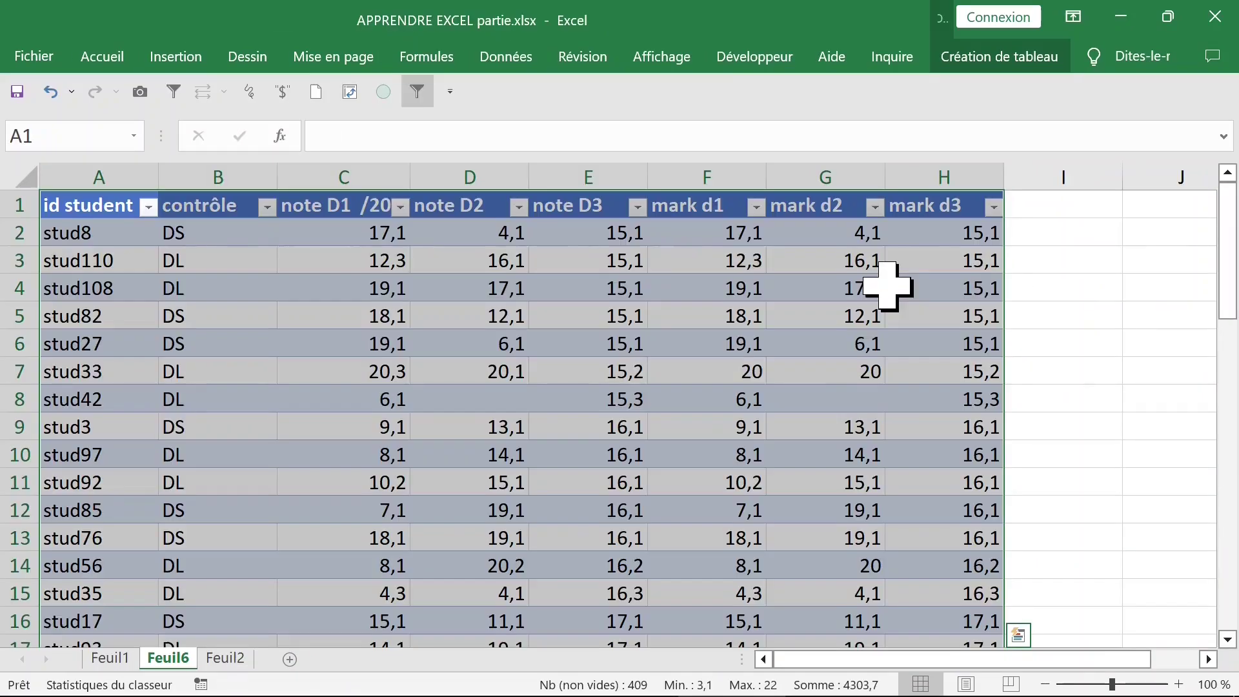
left_click(981, 401)
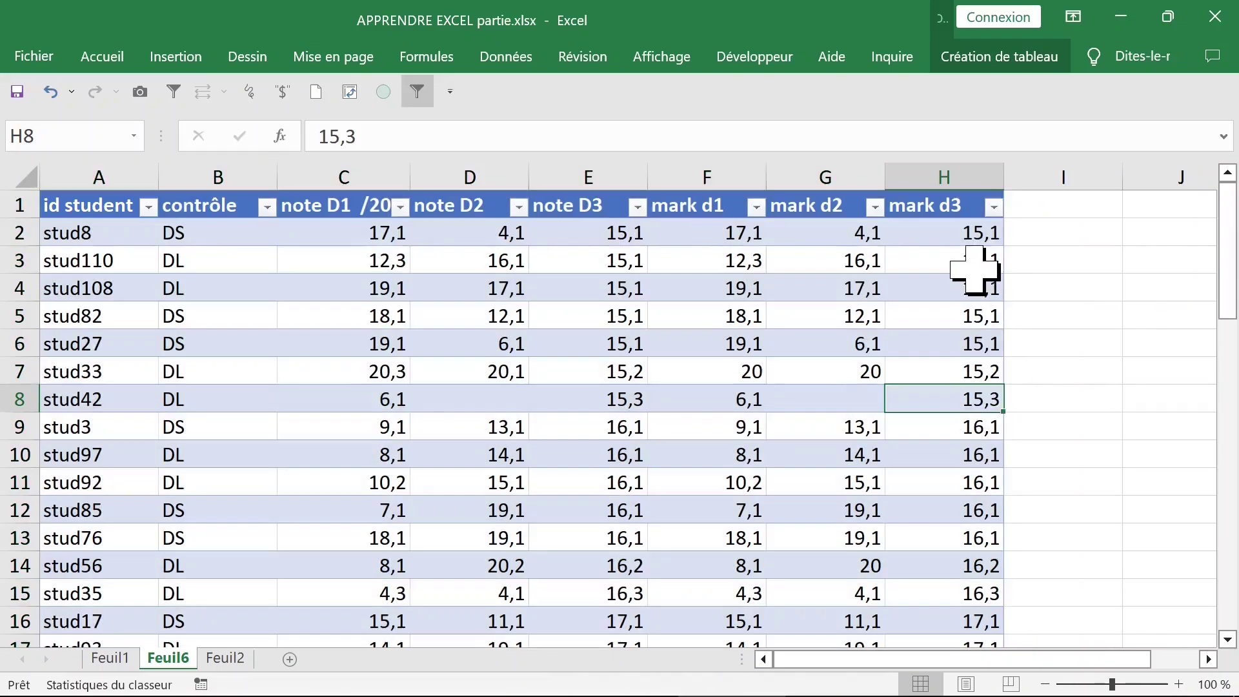
left_click(968, 261)
left_click(961, 169)
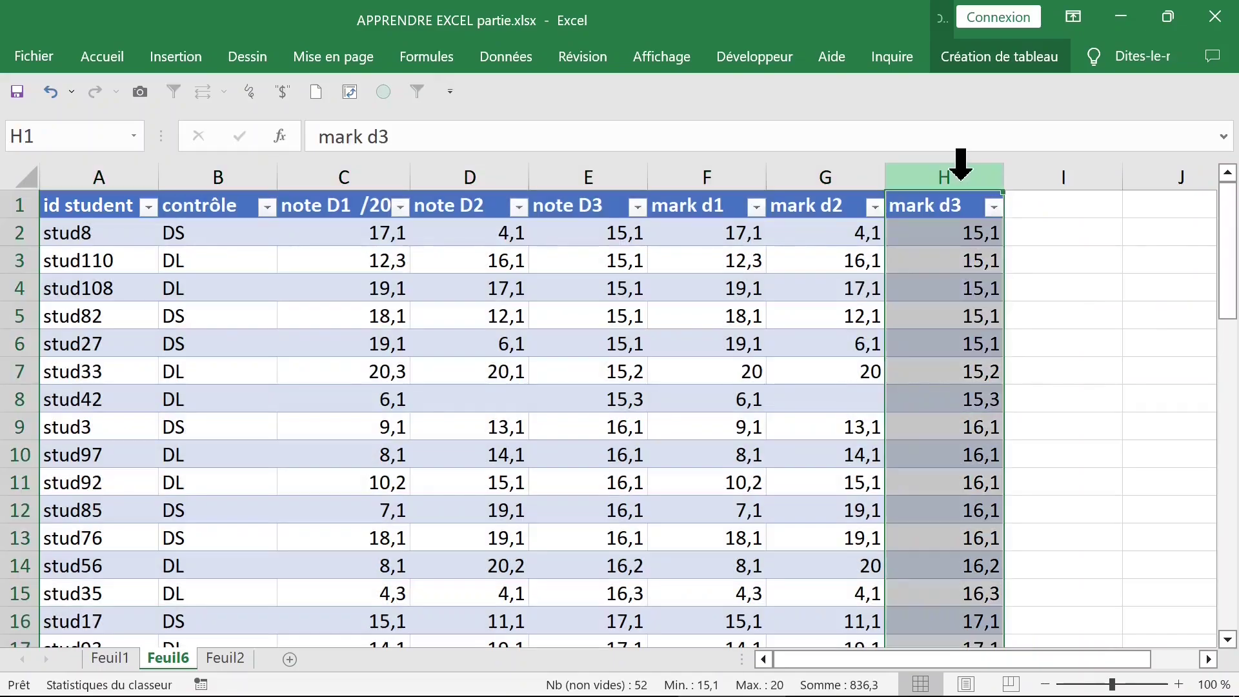
left_click(918, 261)
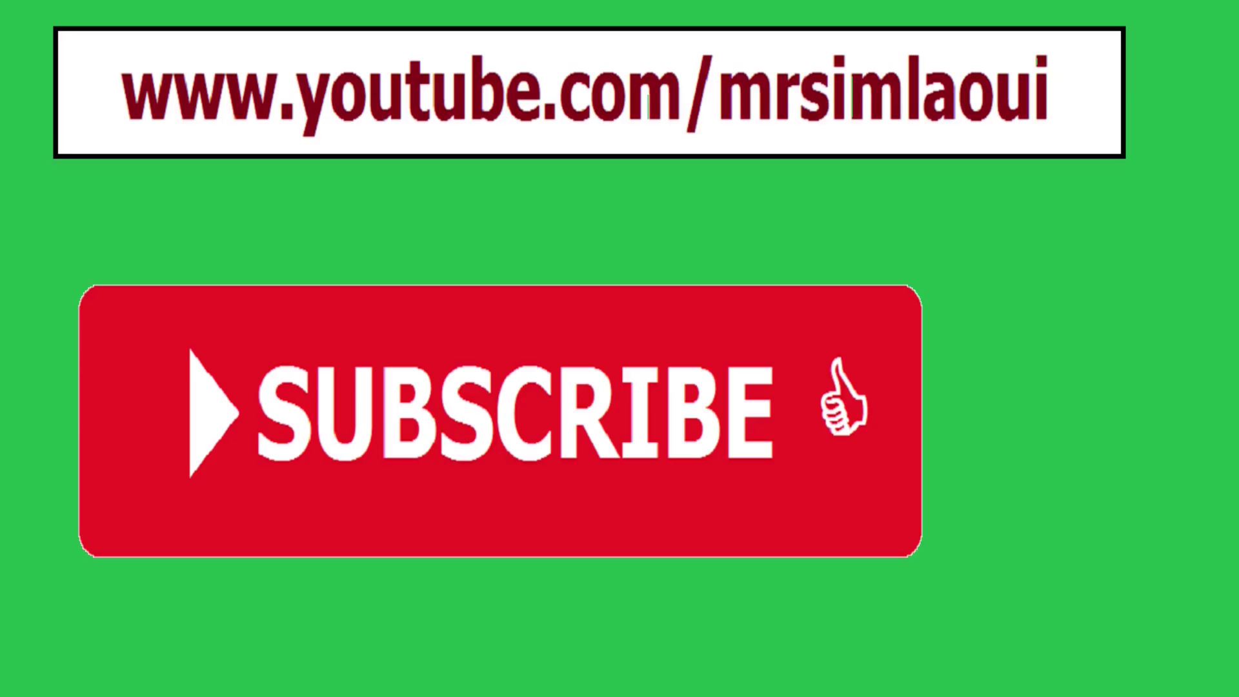